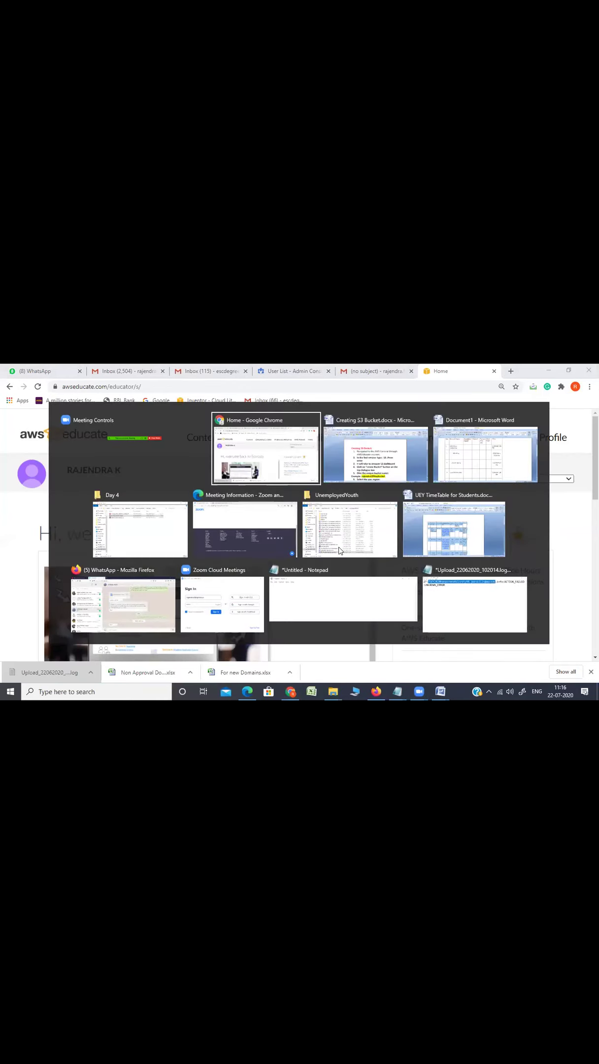
Step: Add "Click on AWS Account (Press enter)" as list item 2 in the Word document Creating S3 Bucket.docx
left_click(330, 525)
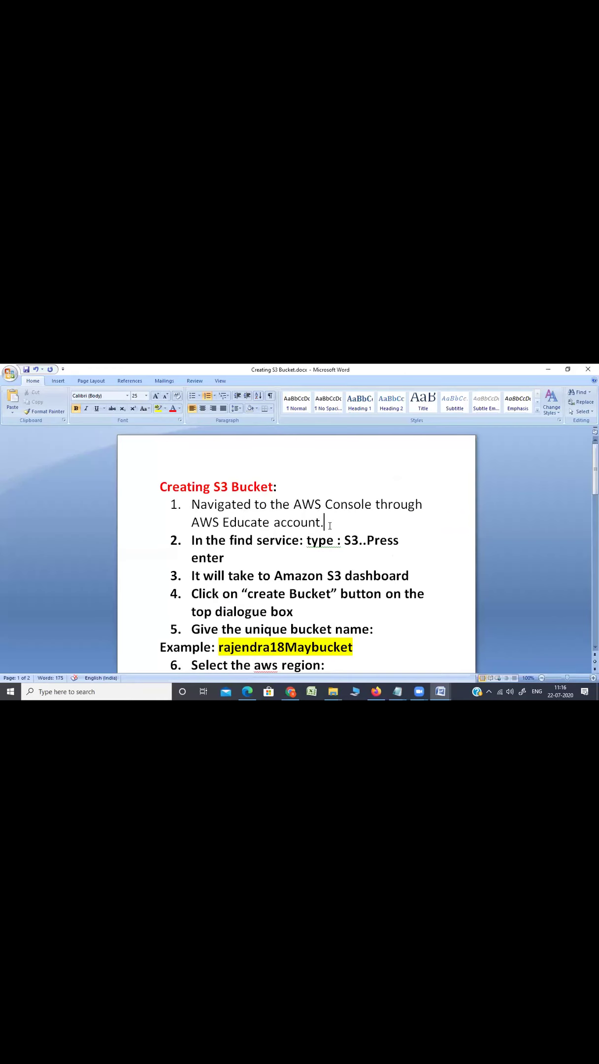
key("Return")
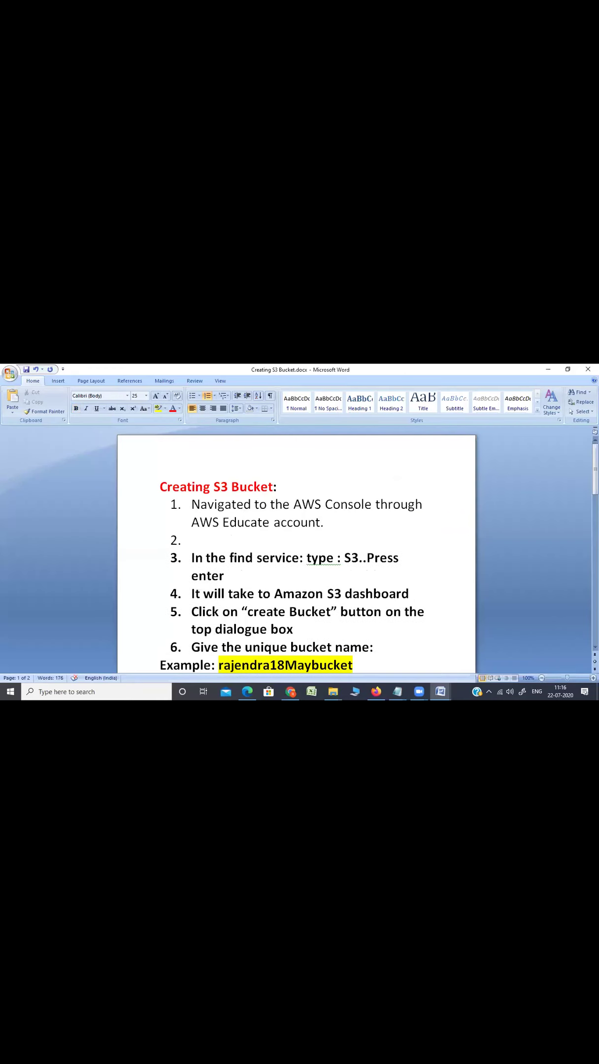
key("alt+Tab")
key("alt+Tab")
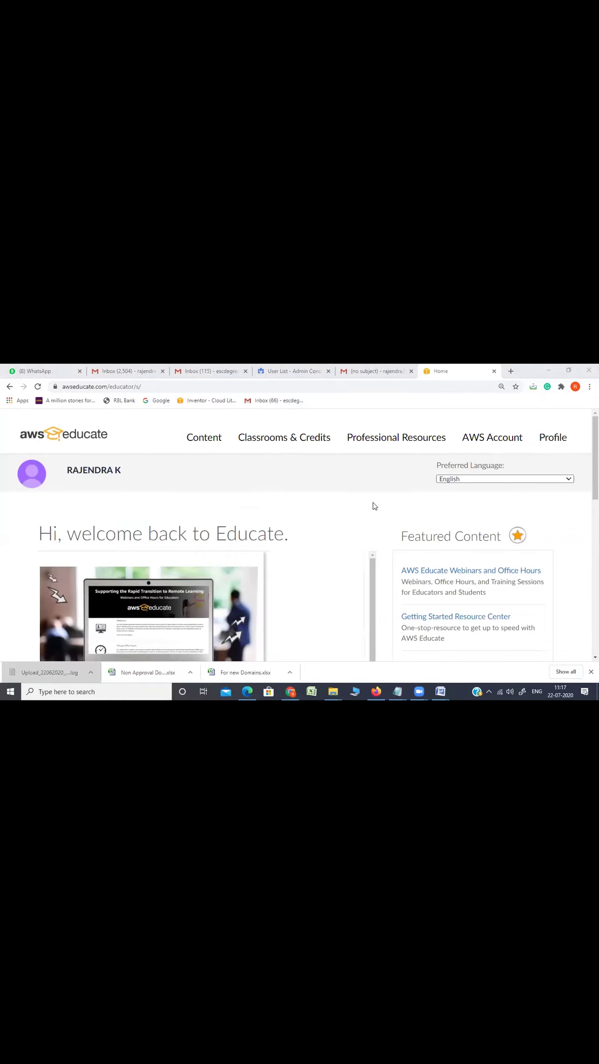
key("alt+Tab")
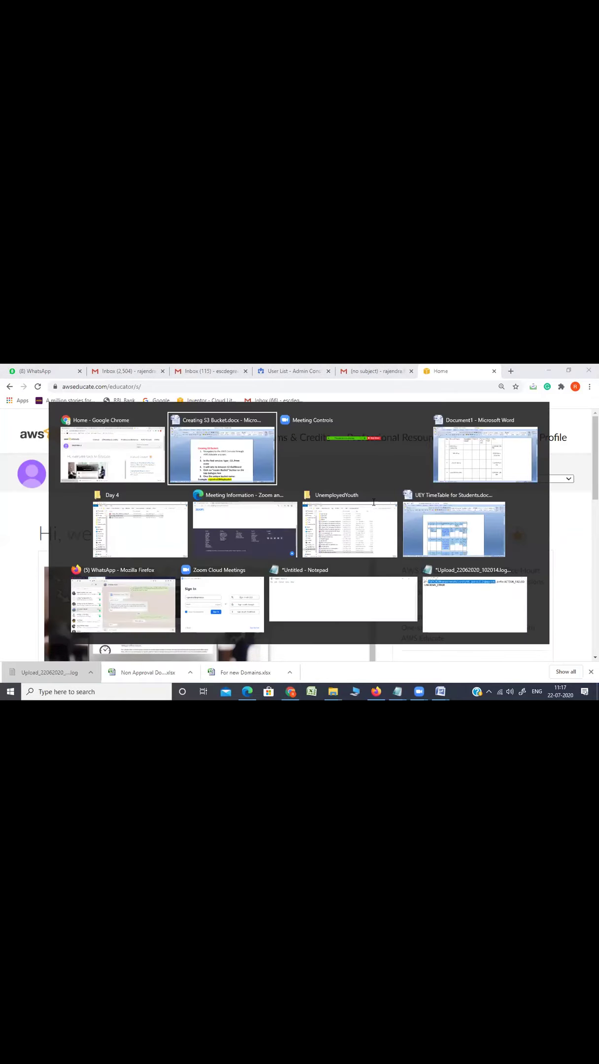
type("click on AWS Account")
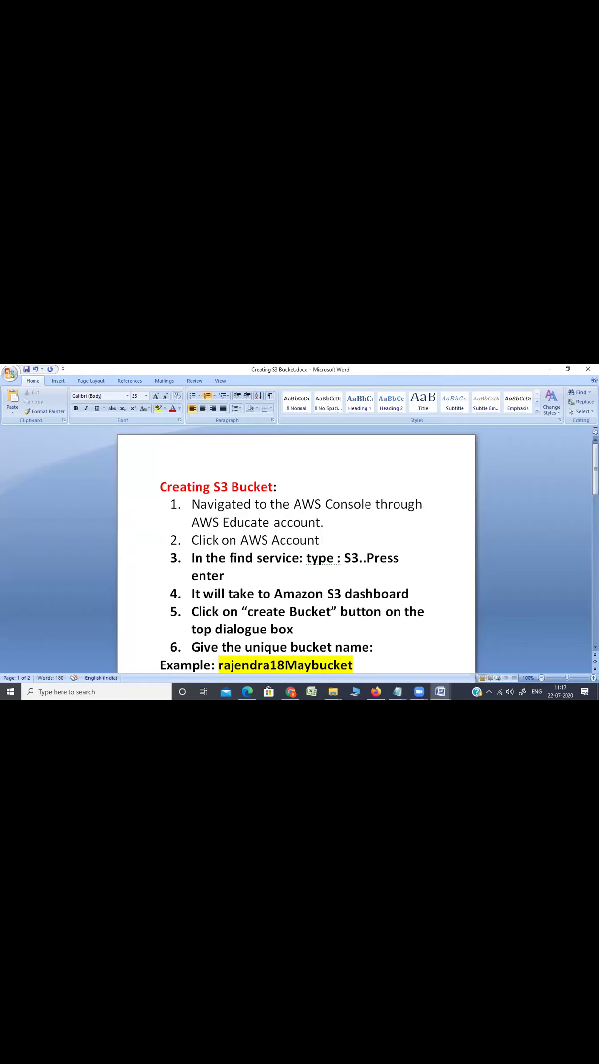
type(" (Press enter")
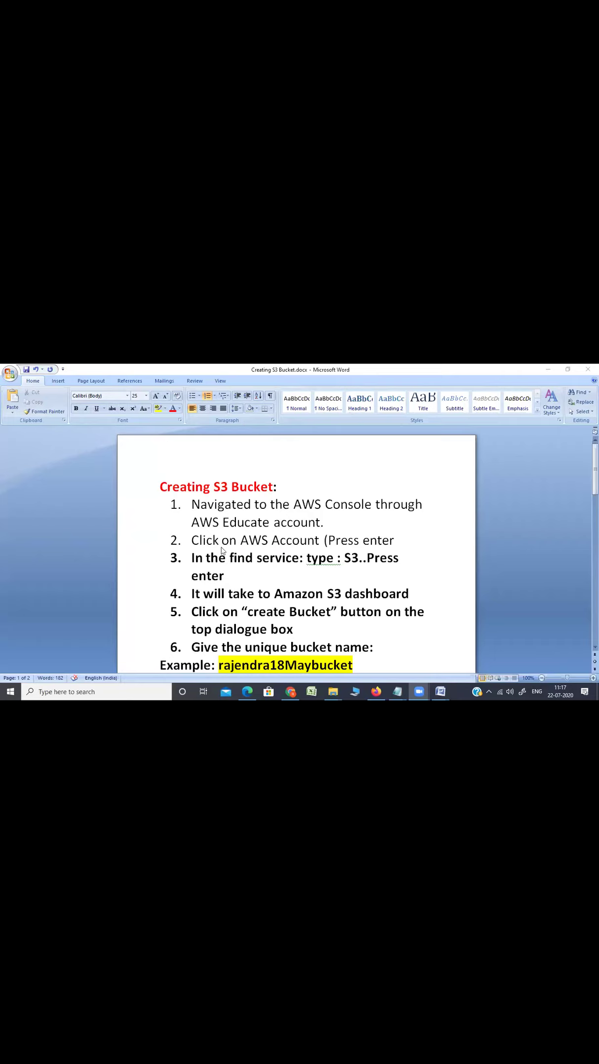
left_click(406, 553)
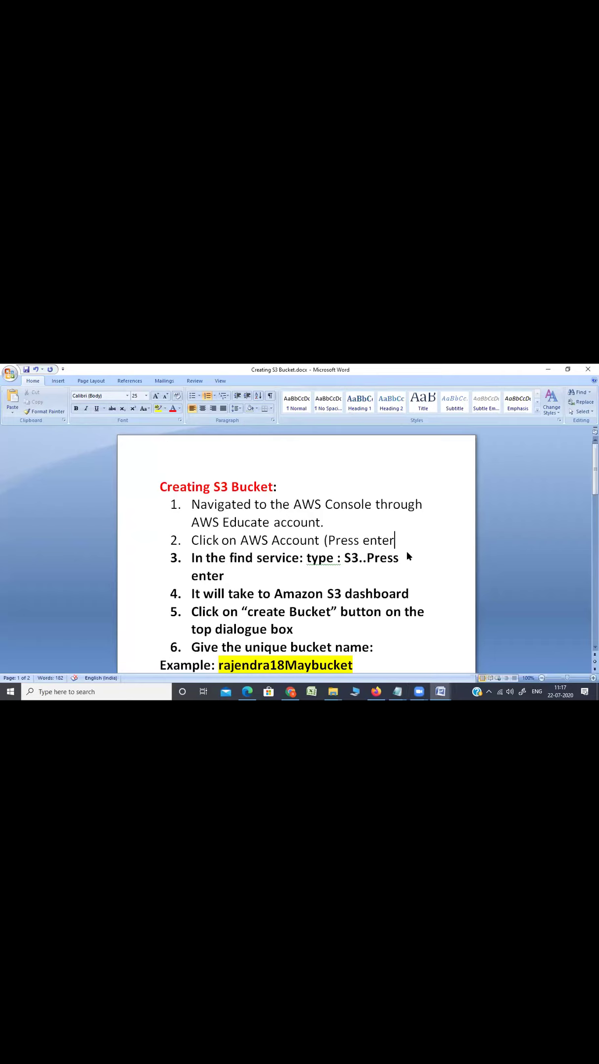
type(")")
Step: Switch to Chrome and open the AWS Account page of AWS Educate, bringing the AWS Educate Starter Account option into view
key("alt+Tab")
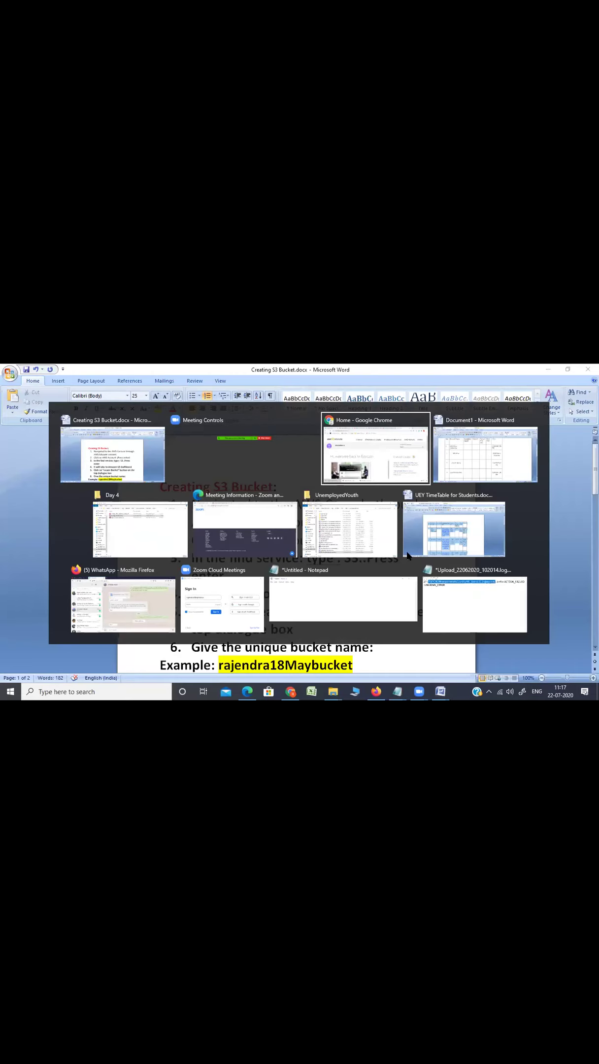
left_click(488, 442)
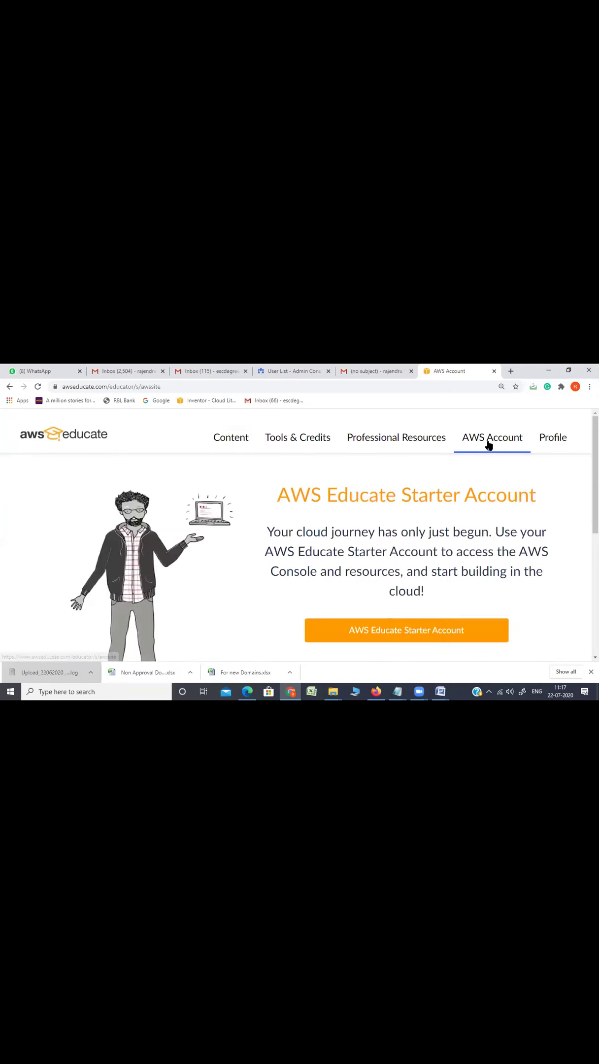
scroll(595, 468, "down", 1)
scroll(300, 534, "down", 1)
scroll(297, 599, "up", 2)
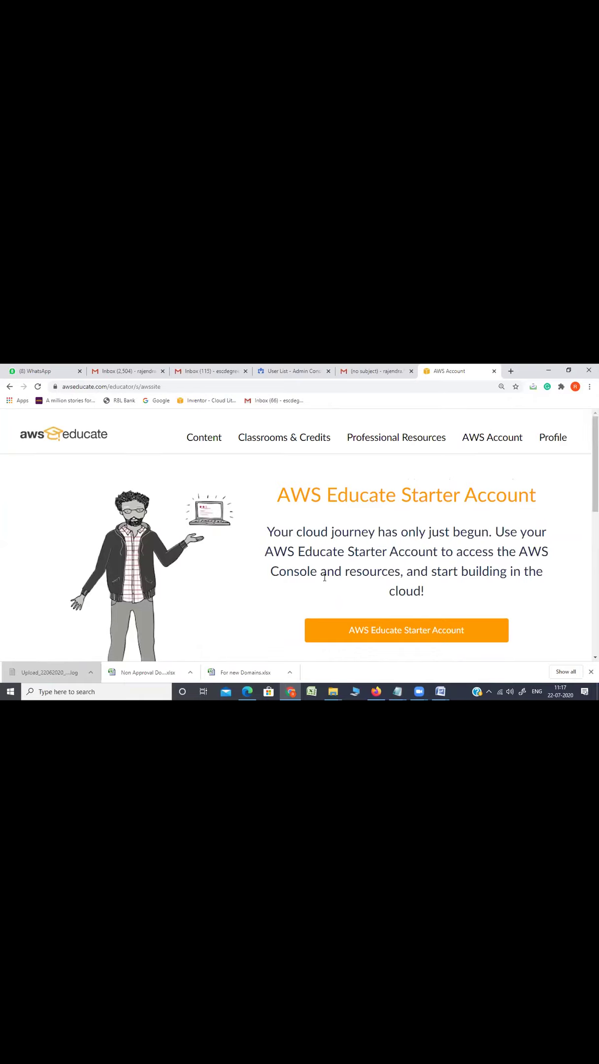
left_click(367, 632)
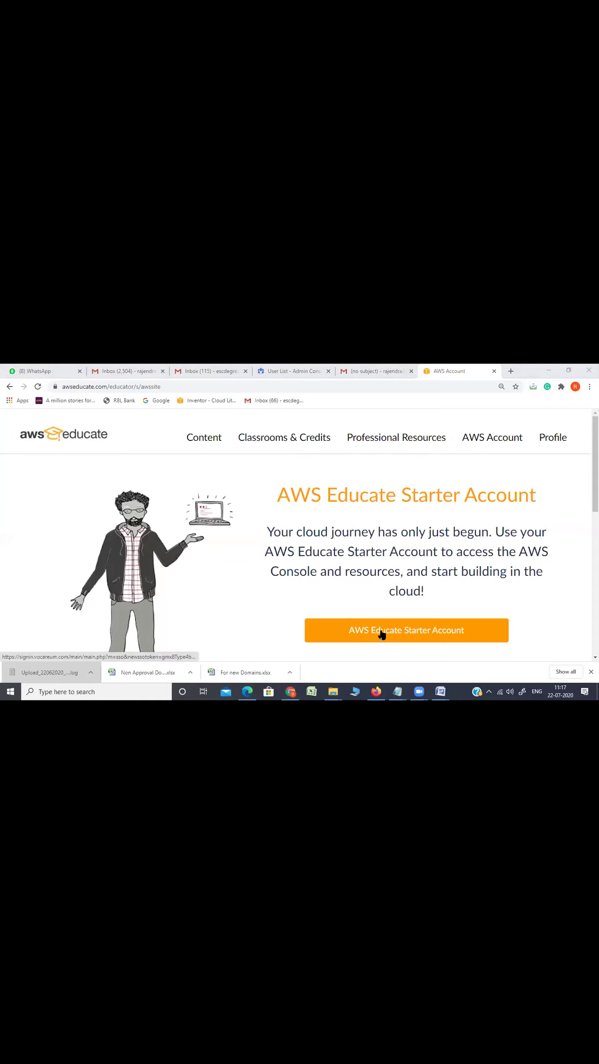
Step: Switch to the Word document and add "Click on AWS Educate Starter Account" as list item 3
key("alt+Tab")
key("alt+Tab")
key("alt+shift+Tab")
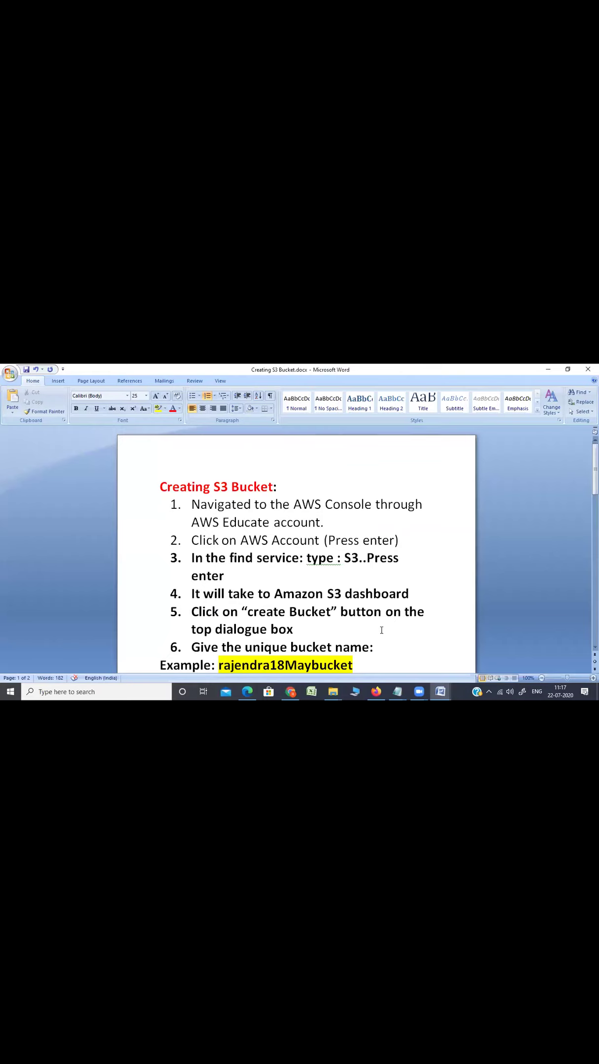
key("Return")
type("click on AWS Educate Starter Account")
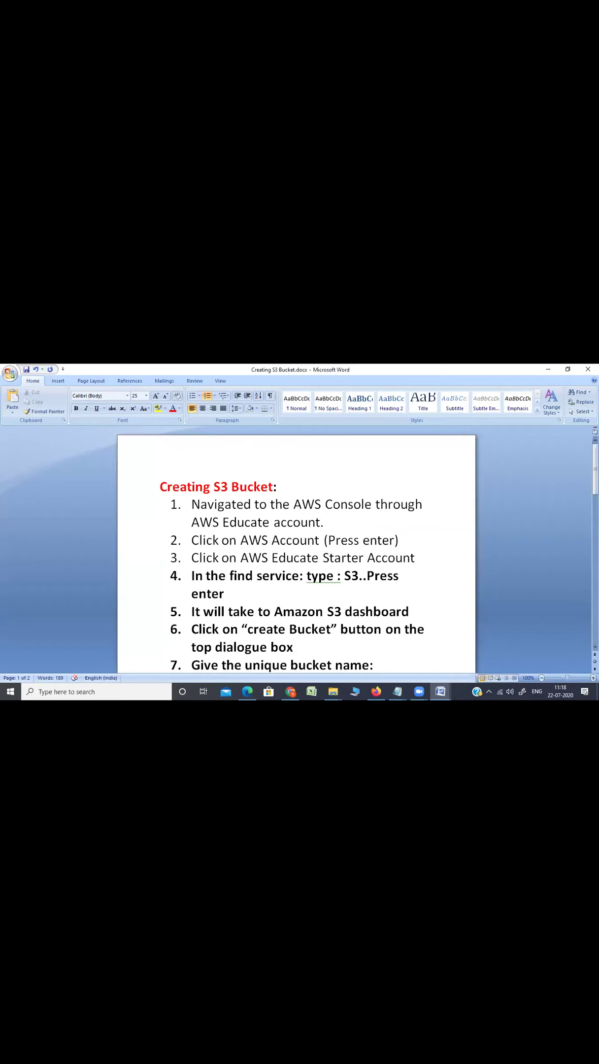
Step: Return to Chrome and open the AWS Educate Starter Account
key("alt+Tab")
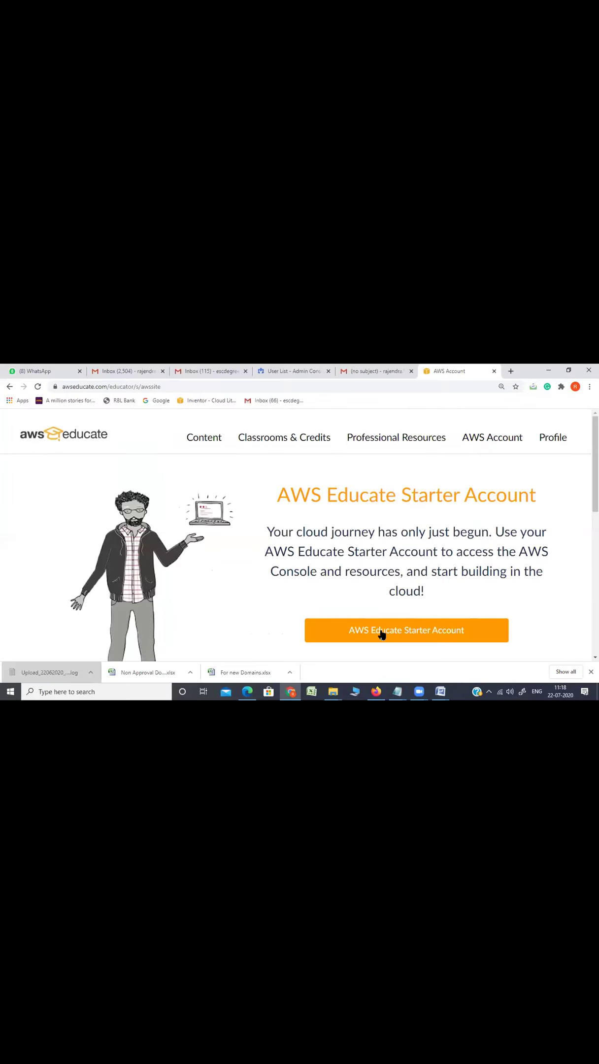
left_click(381, 634)
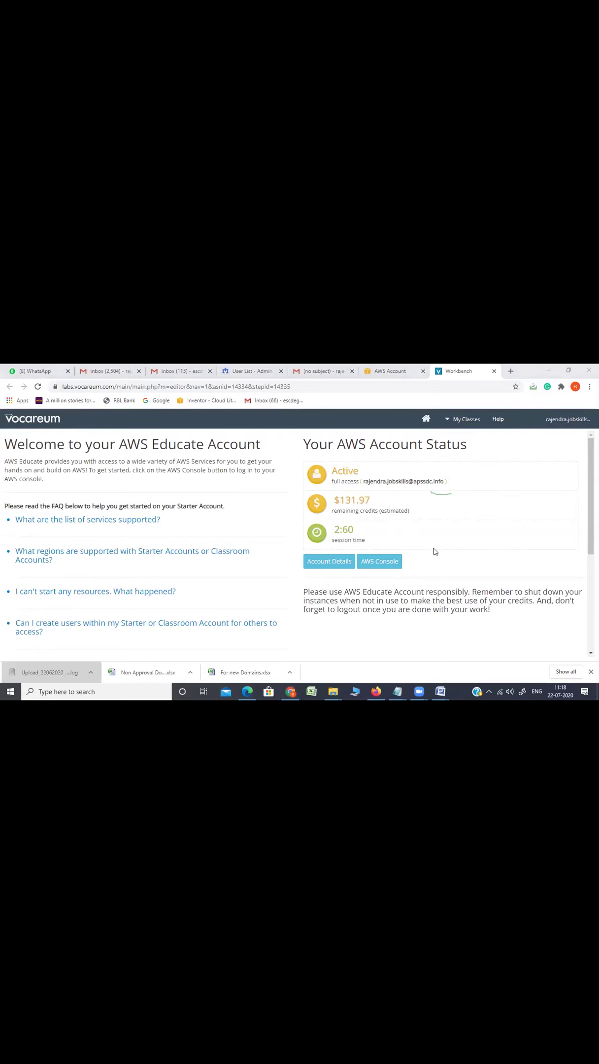
Step: Add "AWS Account Status is seen in the window, click on AWS Console" as list item 4 in the Word document
key("alt+Tab")
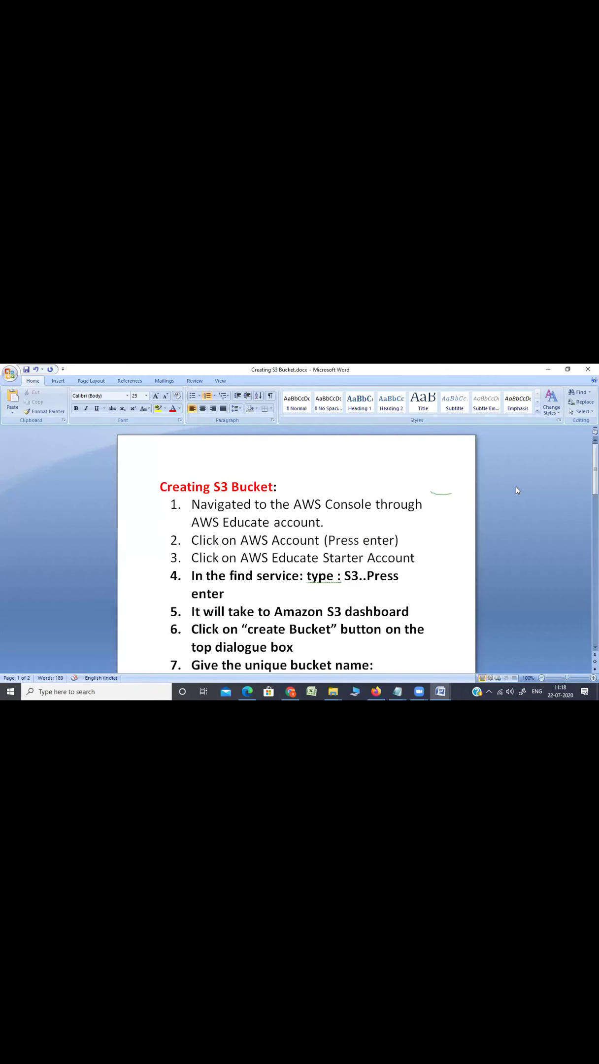
key("Return")
key("alt+Tab")
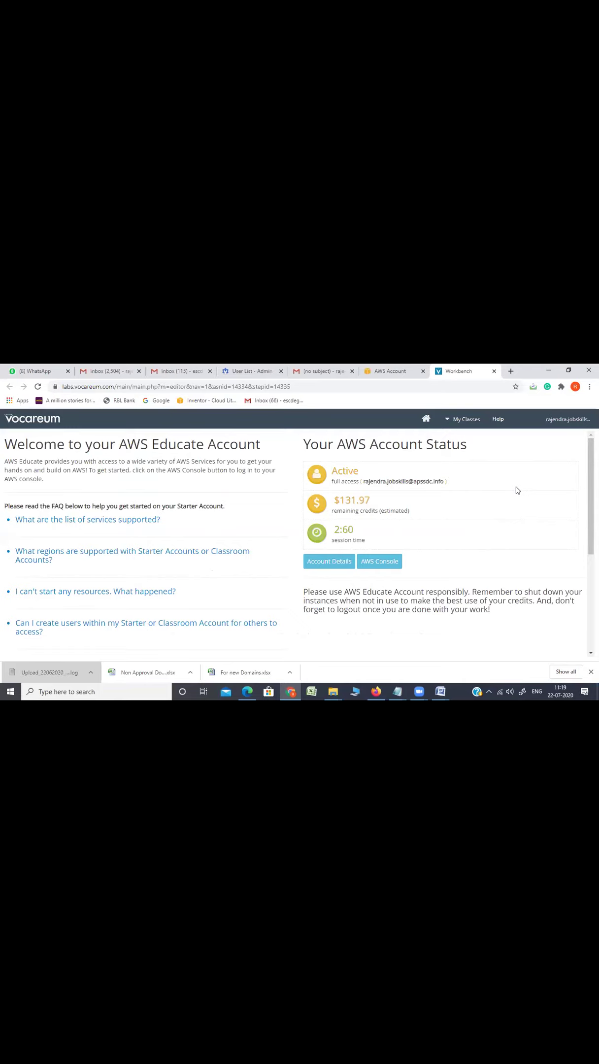
key("alt+Tab")
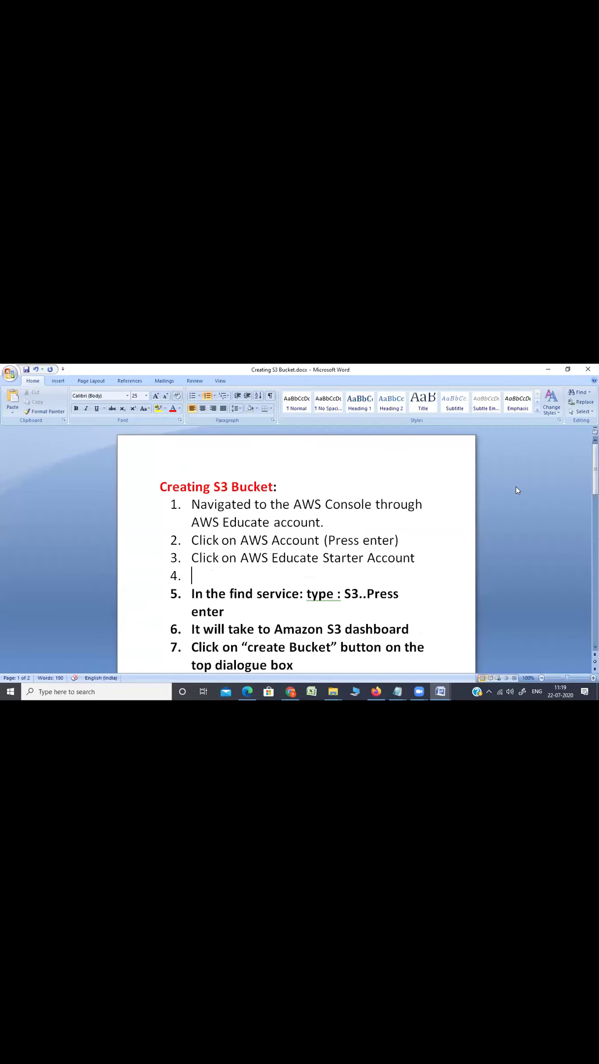
type("AW")
key("BackSpace")
key("BackSpace")
type("AWS Account Status ")
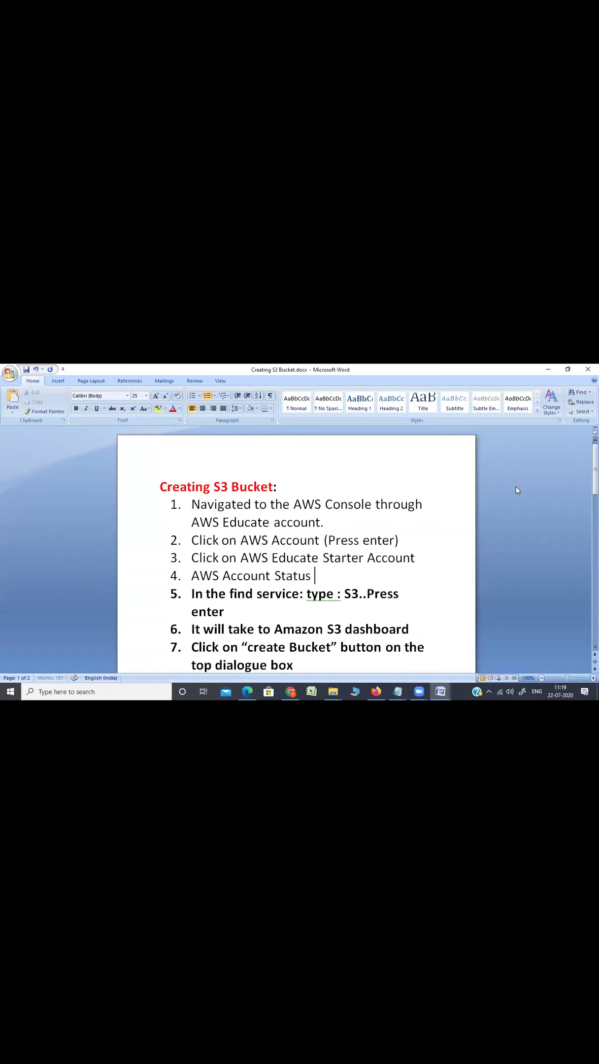
type("is seen in the window,")
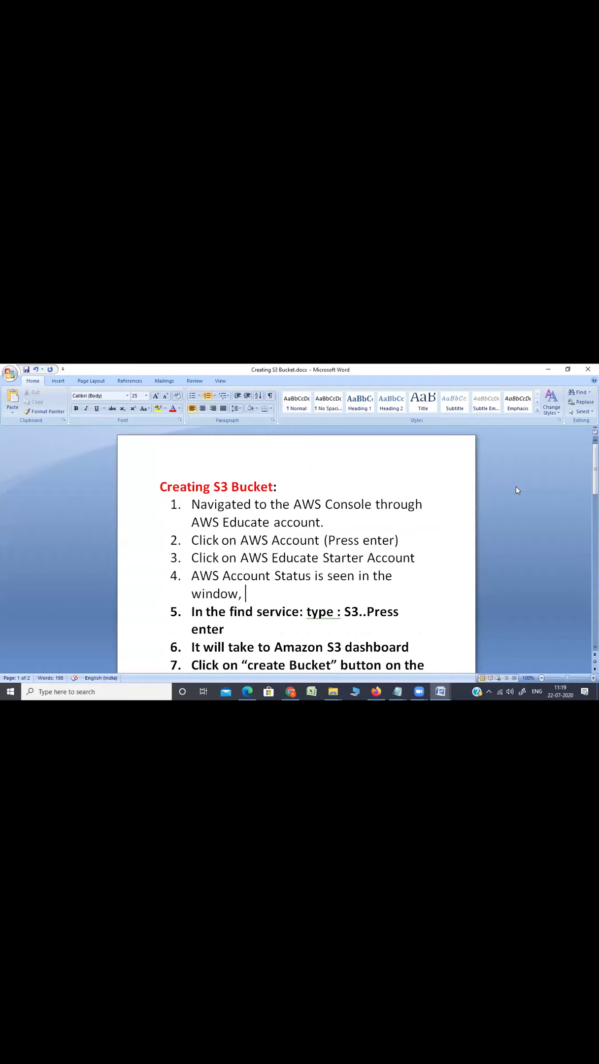
type(" click on AWS Console")
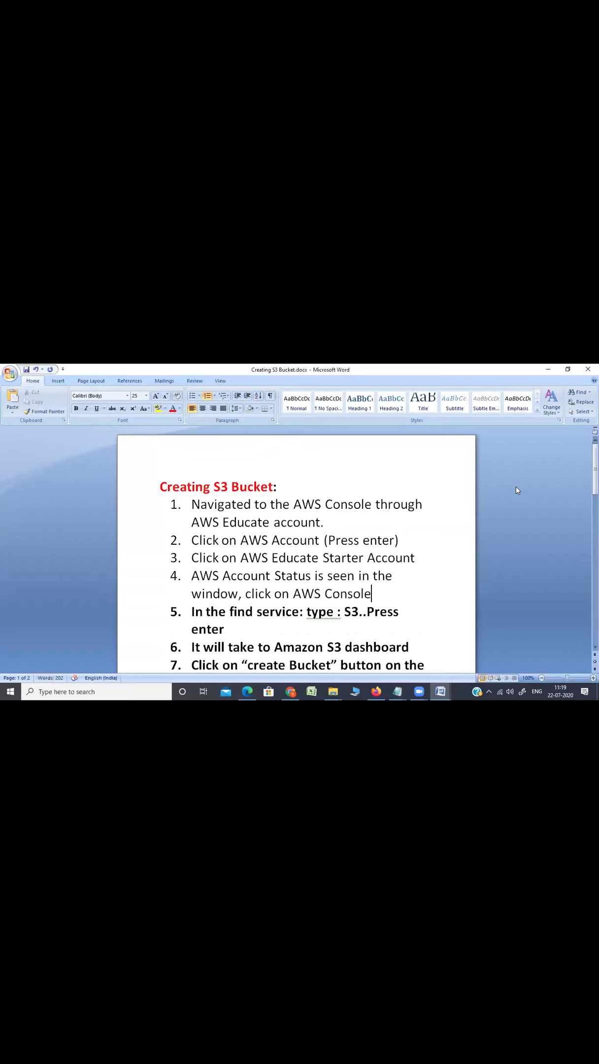
Step: Return to Chrome and launch the AWS Console from the Vocareum workbench
key("alt+Tab")
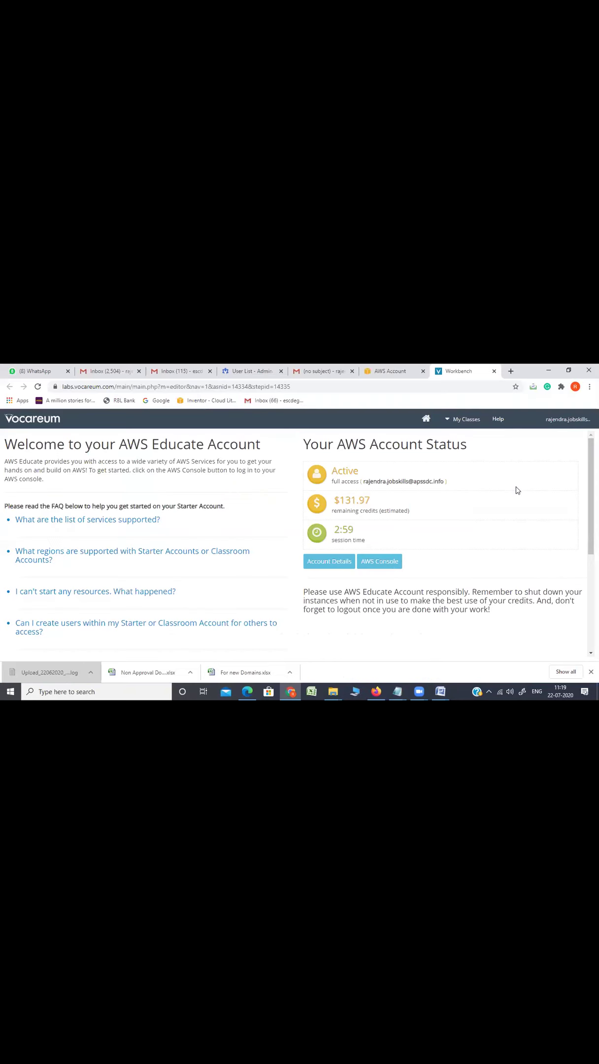
left_click(380, 563)
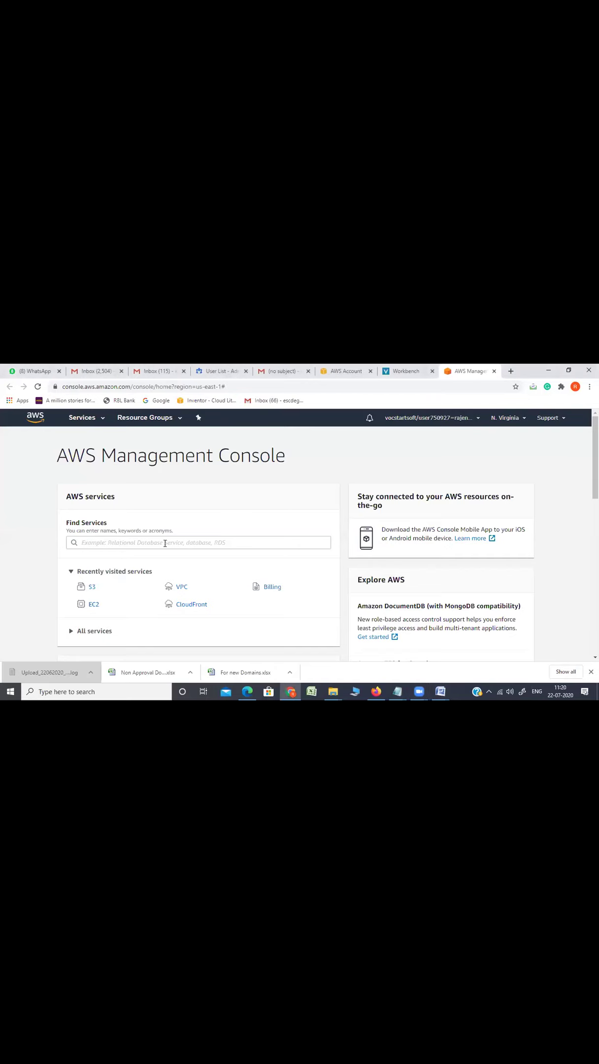
Step: In list item 5 of the Word document, change "service" to "services" and insert the word "and" further along the line
key("alt+Tab")
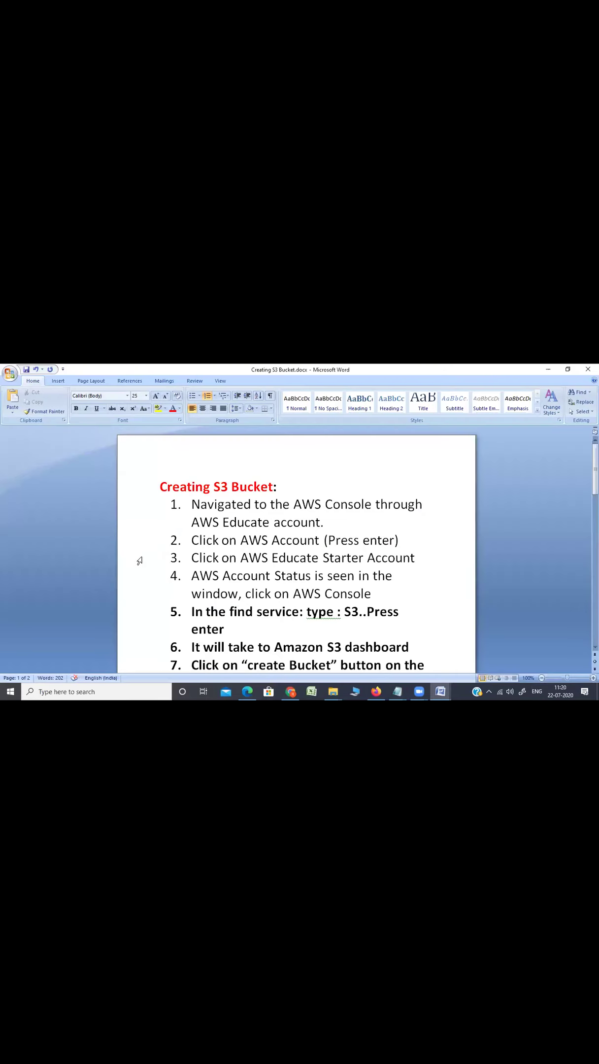
key("alt+Tab")
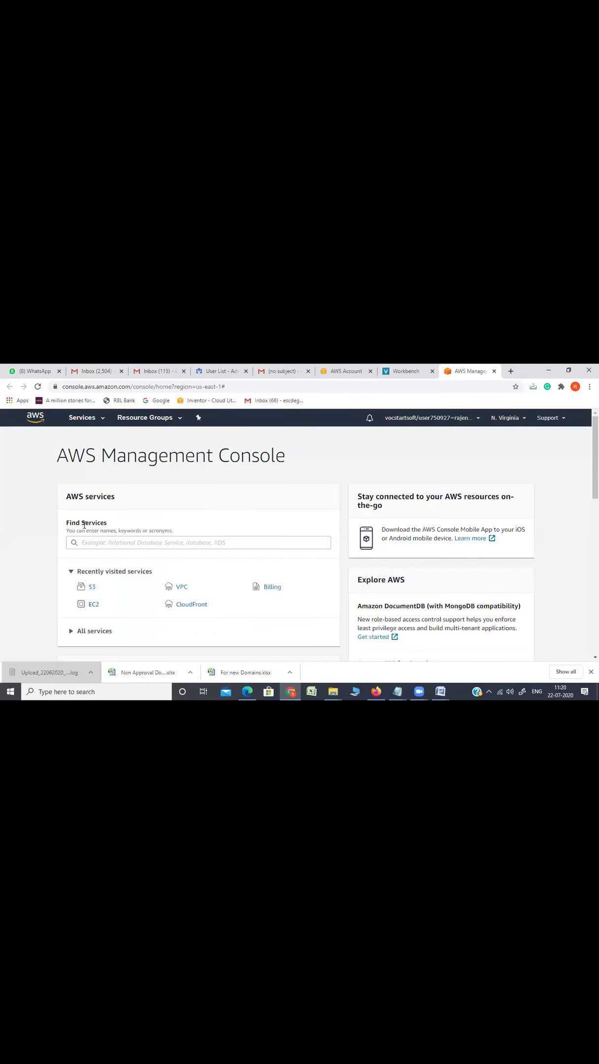
key("alt+Tab")
key("Left")
key("Down")
key("Left")
key("Left")
key("Left")
key("Left")
key("Left")
key("Left")
key("Left")
key("Left")
key("Left")
key("Left")
key("Left")
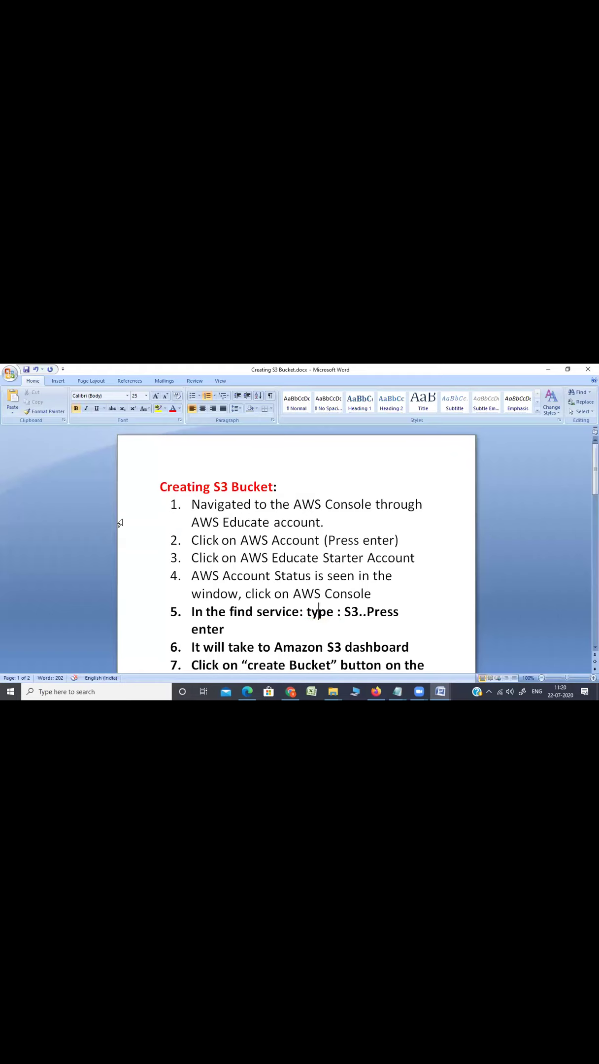
type("s")
key("Right")
key("Right")
key("Right")
key("Right")
key("Right")
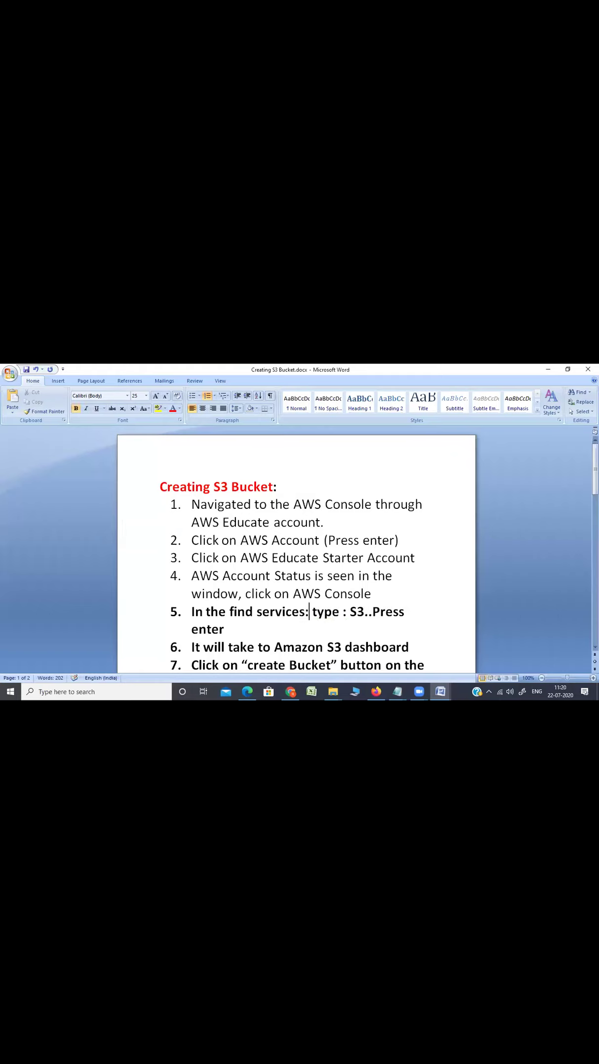
key("Right")
key("Right")
key("Right")
key("Right")
key("Right")
key("Right")
key("Right")
type("and")
Step: Switch to Chrome, search Find Services on the console home page for s3, and dismiss the suggestions
key("alt+Tab")
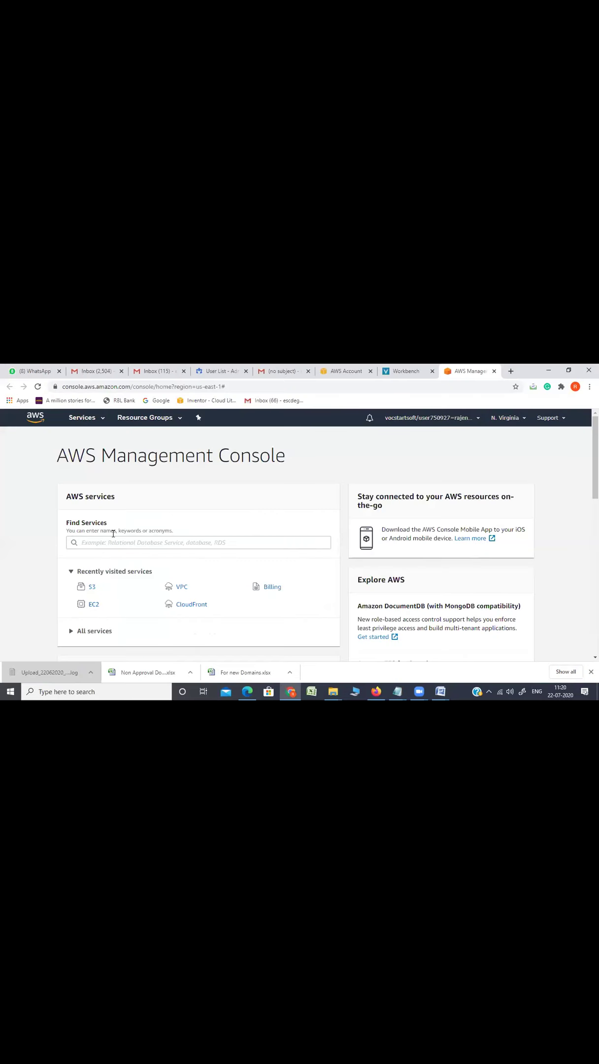
left_click(106, 545)
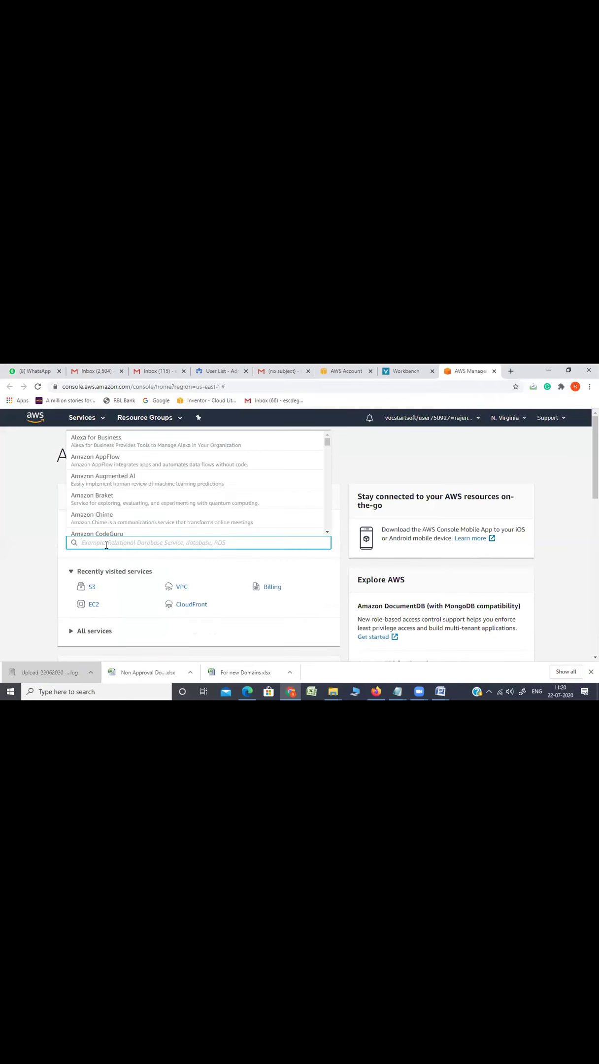
type("s3")
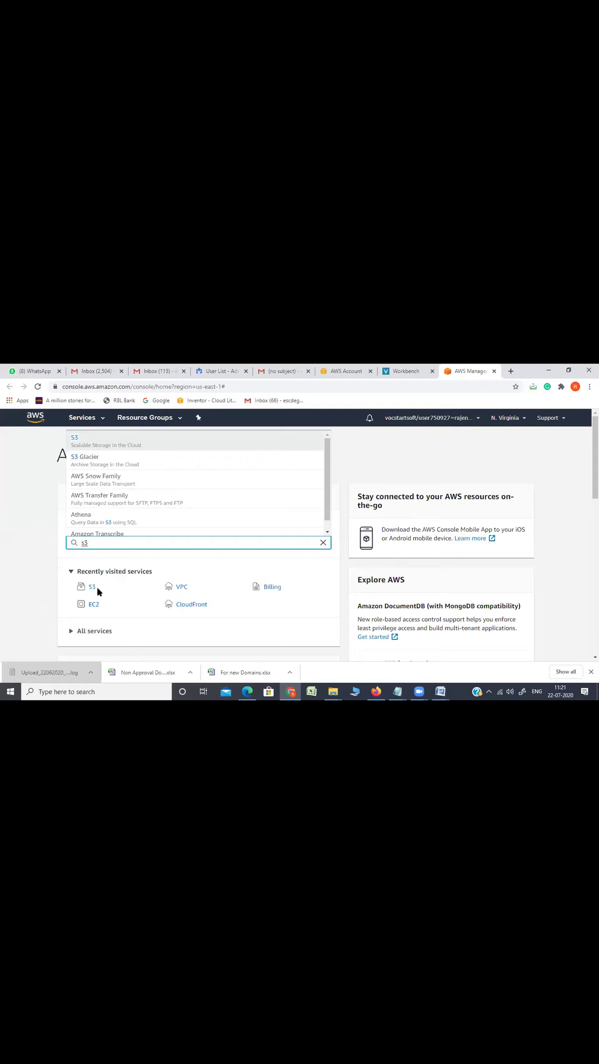
left_click(53, 560)
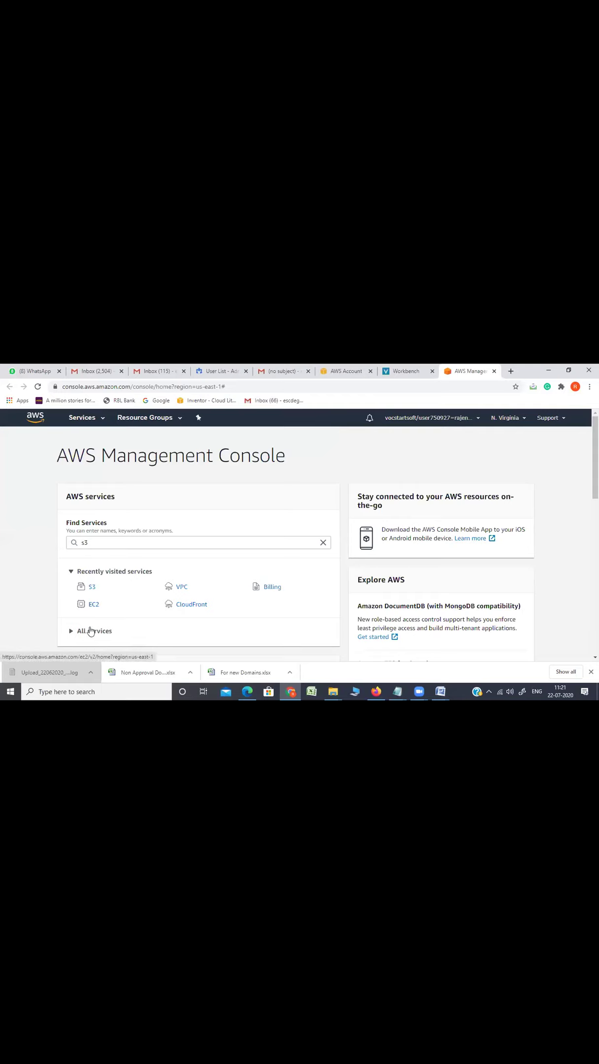
Step: Find s3 in the full list of AWS services and open the S3 dashboard
key("alt+s")
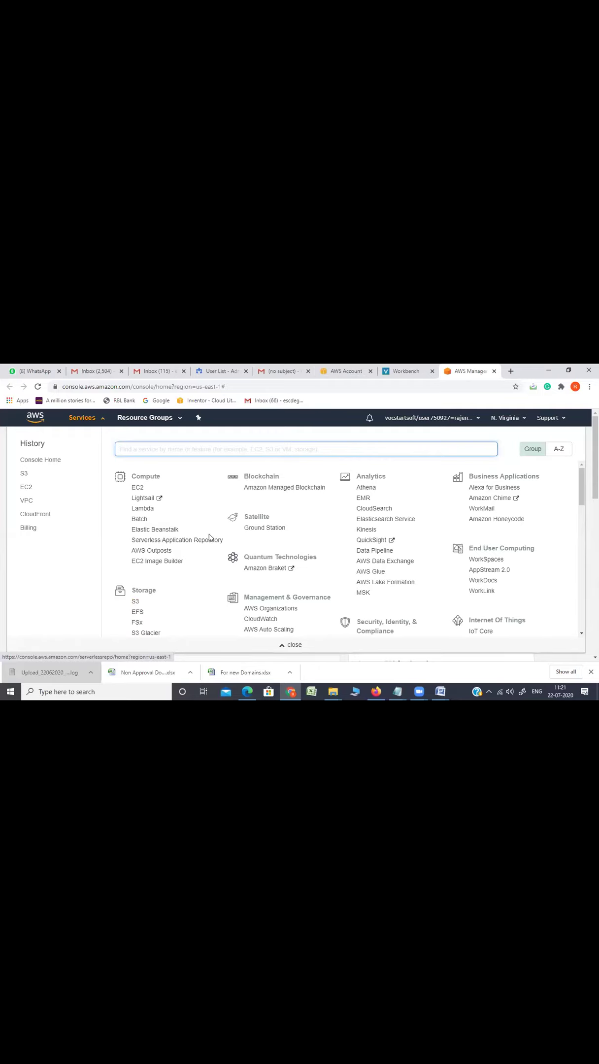
type("s3")
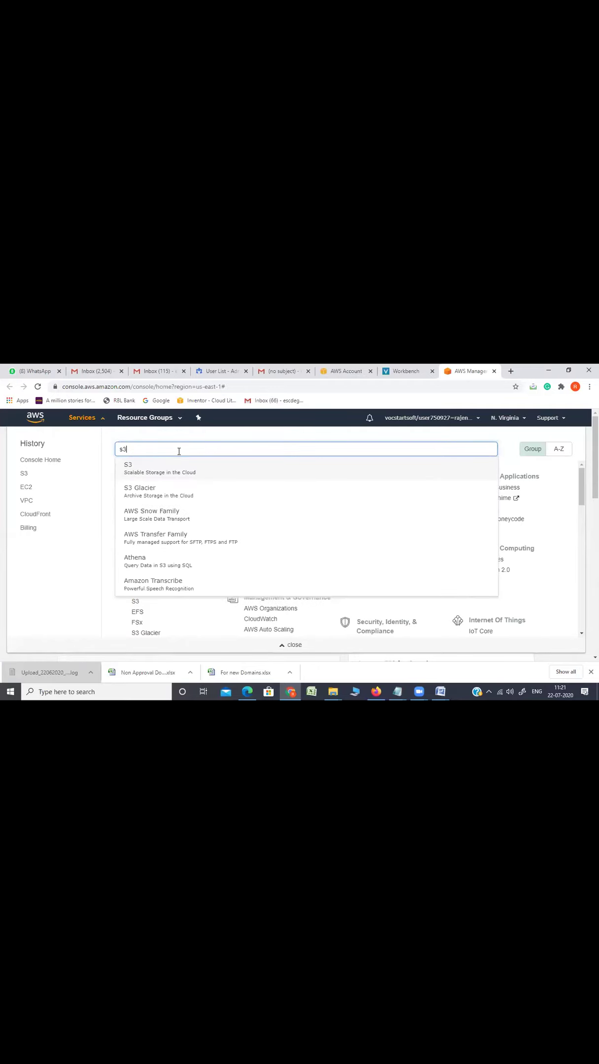
left_click(140, 470)
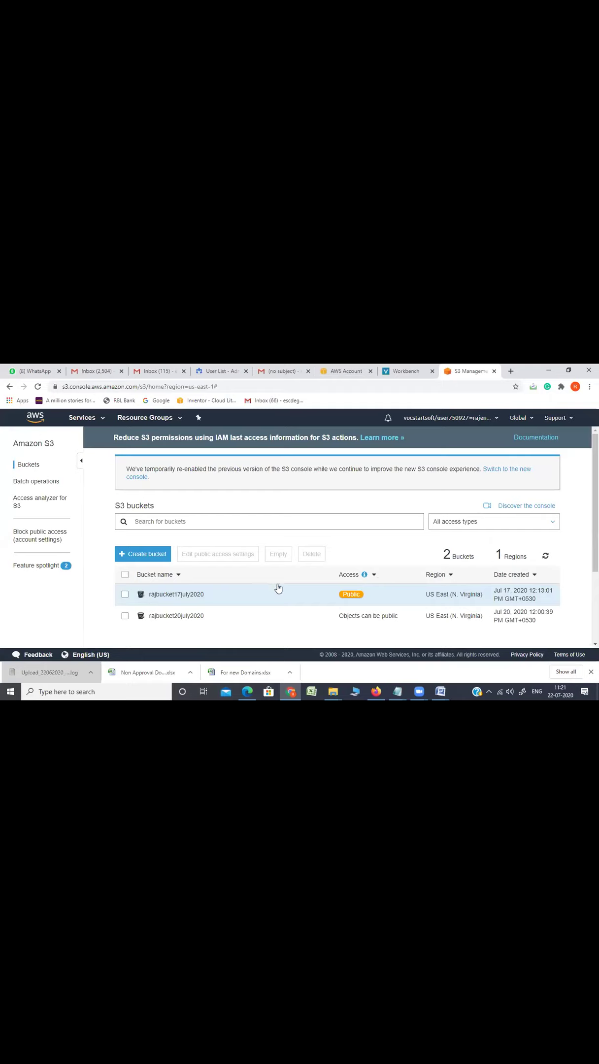
Step: Switch to the Creating S3 Bucket document in Word and remove the bold formatting from list item 5
mouse_move(444, 692)
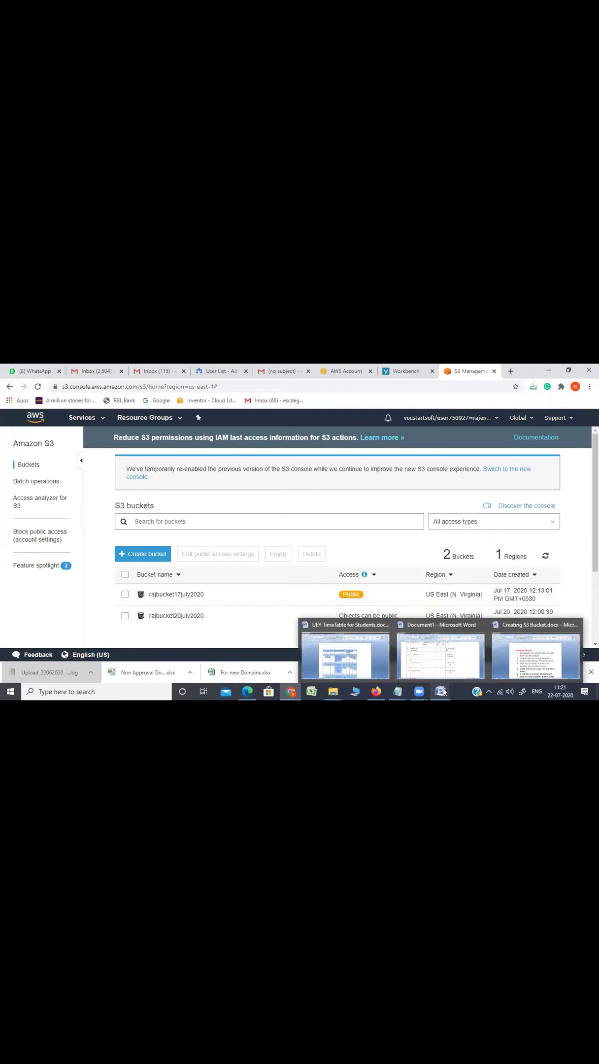
left_click(535, 653)
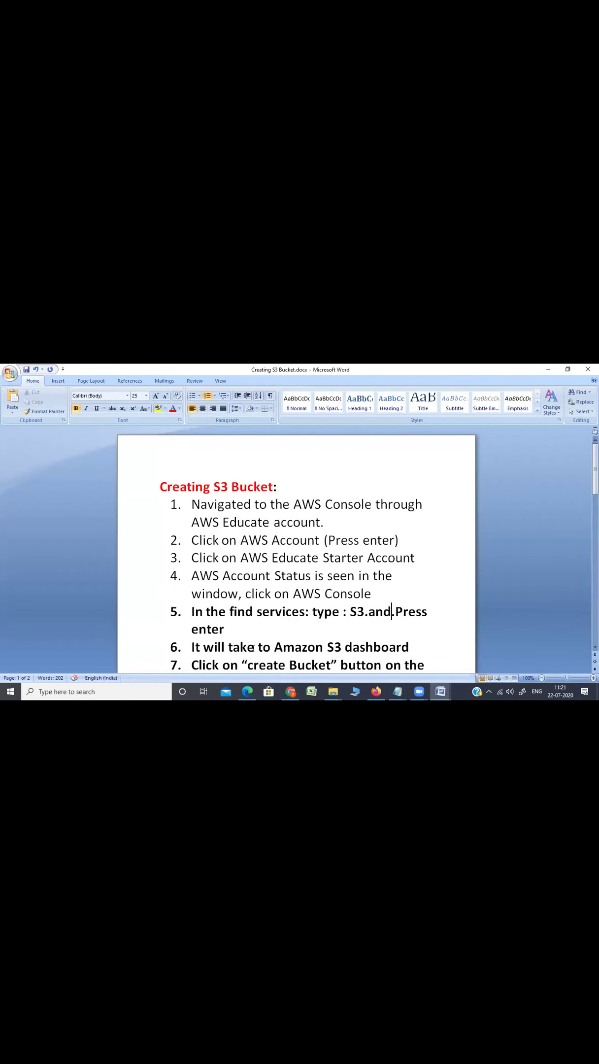
left_click(192, 647)
key("Up")
key("Up")
key("shift+End")
key("shift+Down")
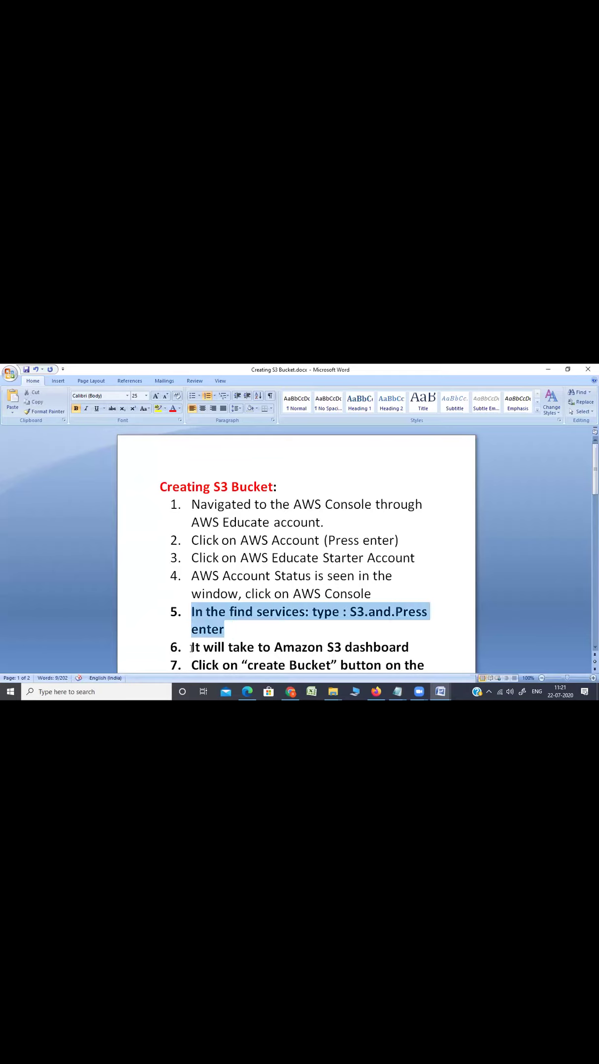
key("ctrl+b")
key("Down")
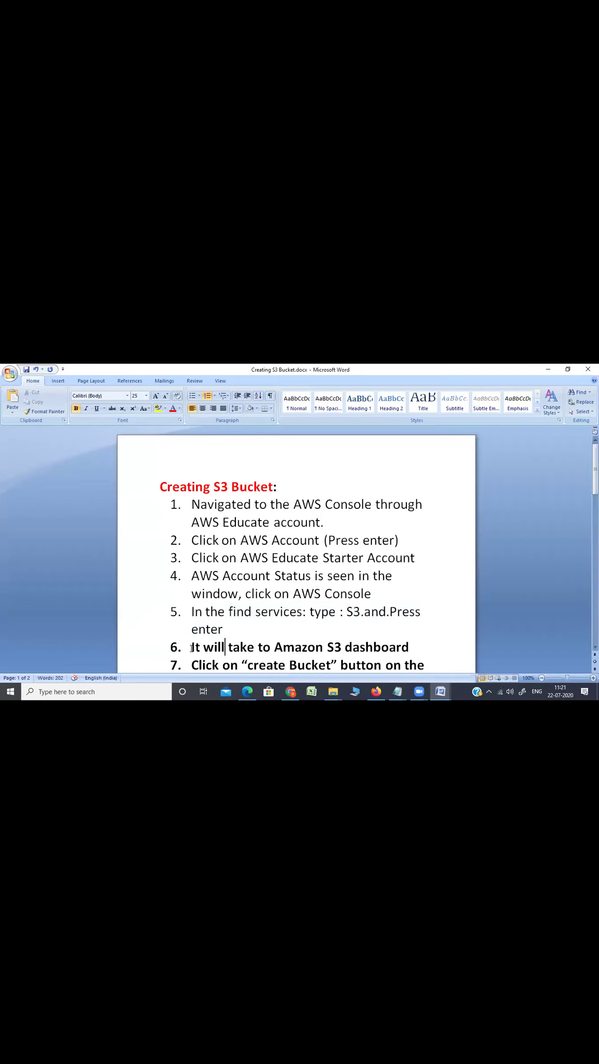
Step: Remove the bold formatting from list item 6, then glance at the S3 dashboard in Chrome and return to Word
key("Left")
key("Left")
key("Left")
key("Left")
key("Left")
key("Left")
key("shift+Down")
key("ctrl+b")
key("alt+Tab")
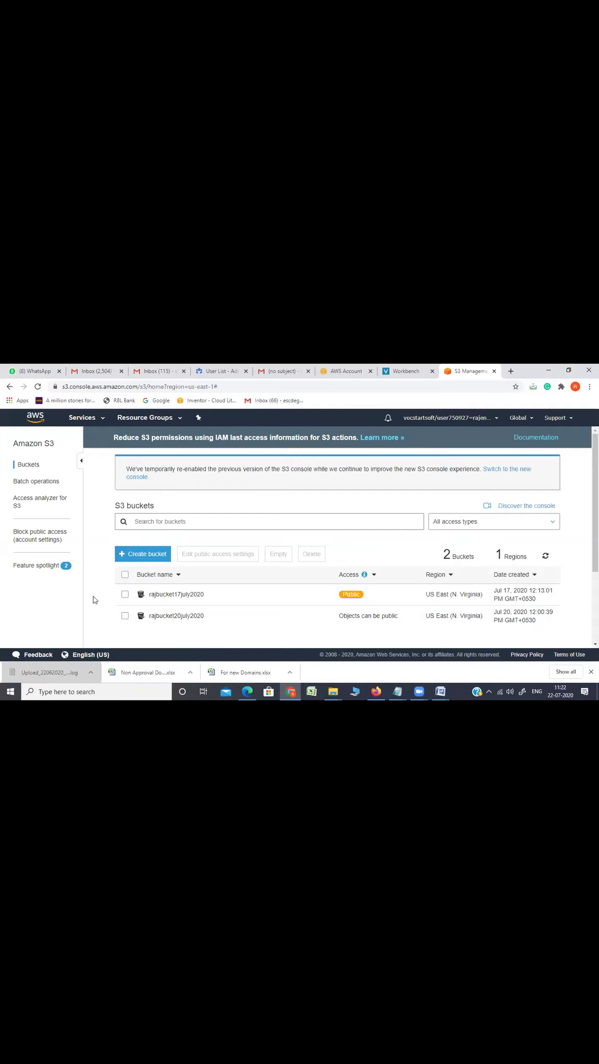
key("alt+Tab")
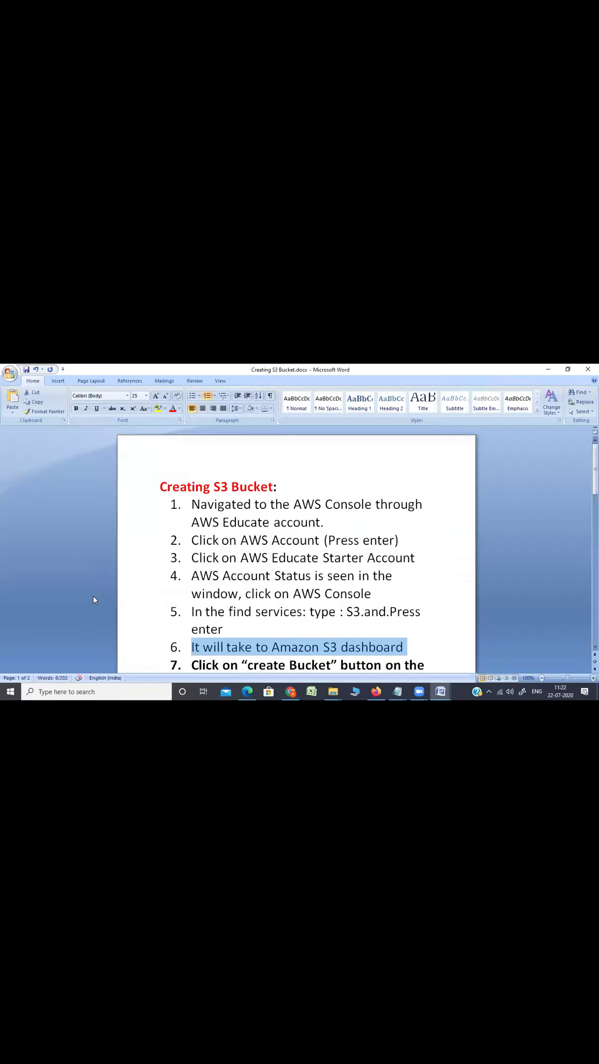
Step: Highlight the words "create Bucket" in list item 7 in yellow
key("Down")
key("Down")
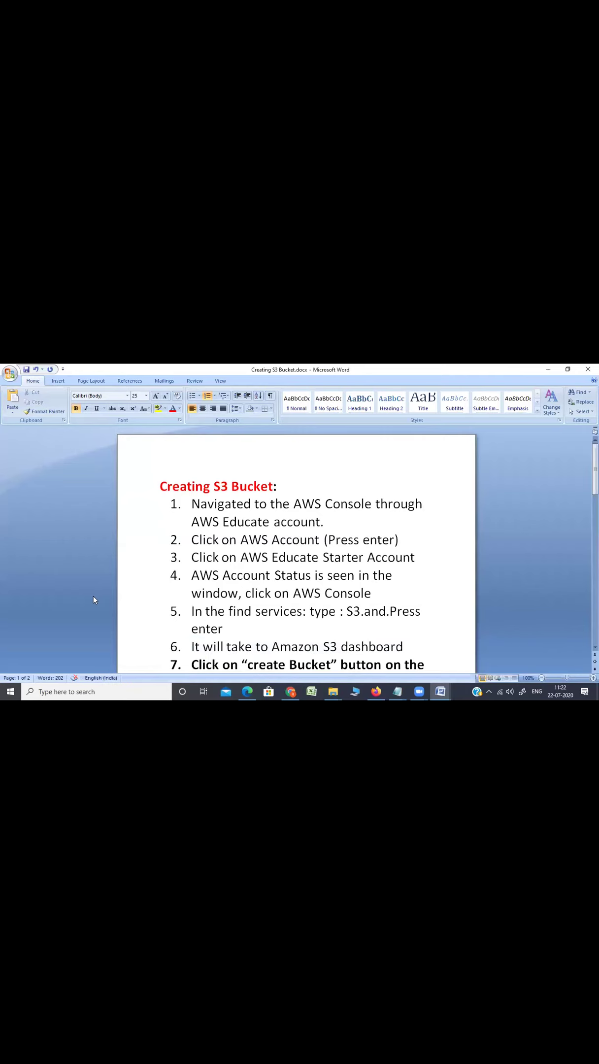
key("Down")
key("Up")
key("Up")
key("Left")
key("Left")
key("Left")
key("Left")
key("Left")
key("Left")
key("Left")
key("Left")
key("Left")
key("Left")
key("Left")
key("Left")
key("Left")
key("Left")
key("Left")
key("Left")
key("Left")
key("Left")
key("Left")
key("Left")
key("Left")
key("Left")
key("Left")
key("Left")
key("Left")
key("Right")
key("Right")
key("shift+Right")
key("shift+Right")
key("shift+Right")
key("shift+Right")
key("shift+Right")
key("shift+Right")
key("shift+Right")
key("shift+Right")
key("shift+Right")
key("shift+Right")
key("shift+Right")
key("shift+Right")
key("shift+Right")
key("shift+Right")
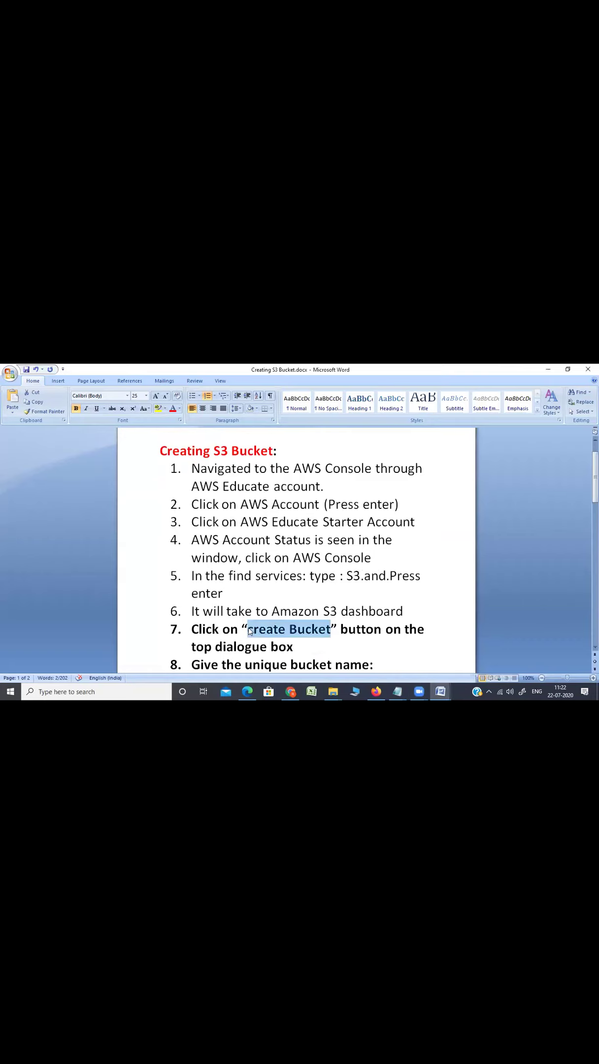
left_click(158, 409)
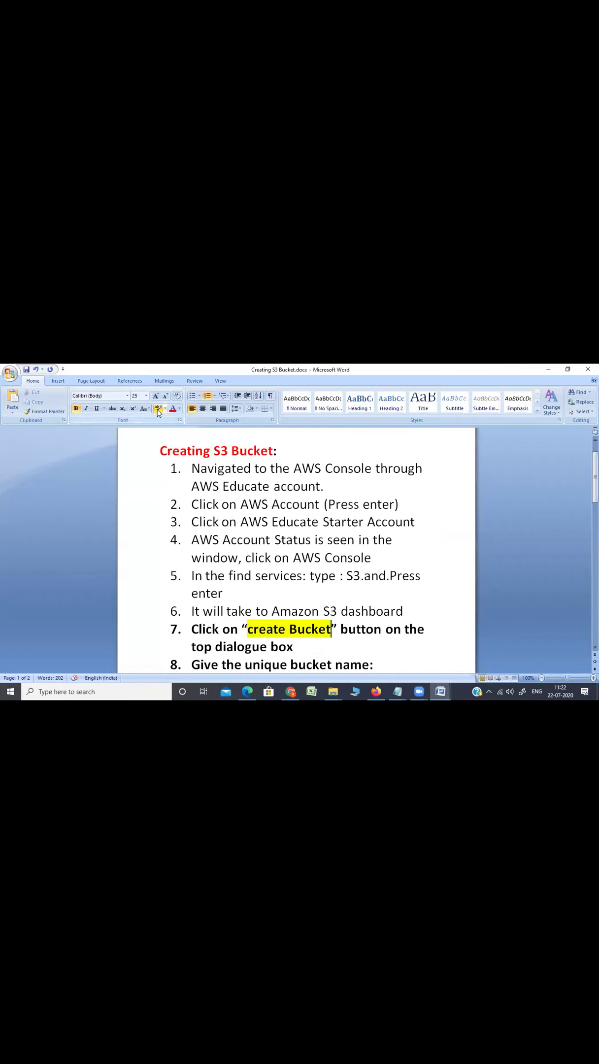
Step: Switch to Chrome, start a new S3 bucket named rajbucket22july2020, and continue to its configuration options
key("alt+Tab")
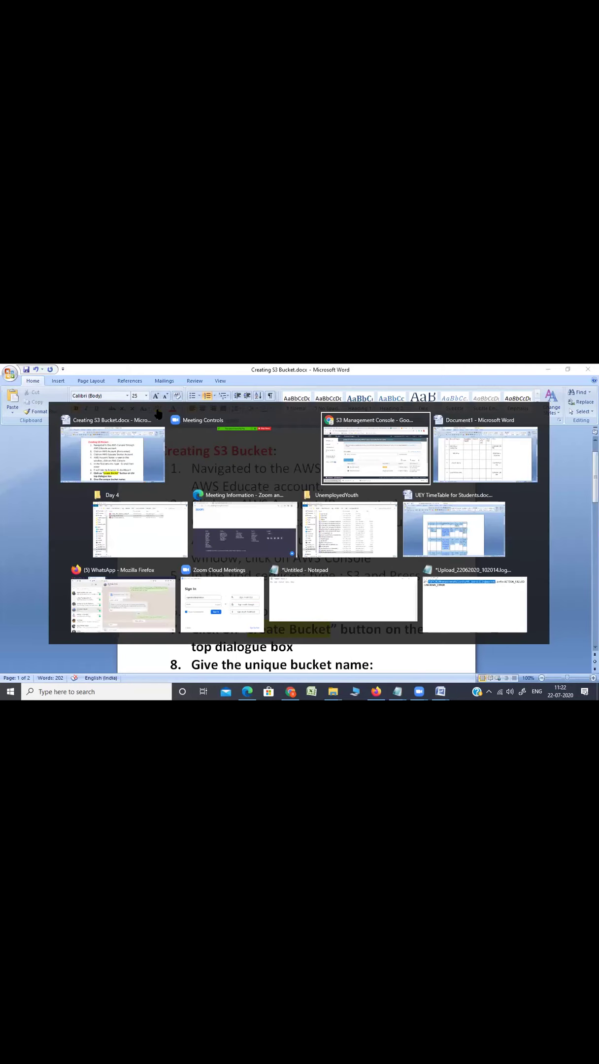
left_click(142, 555)
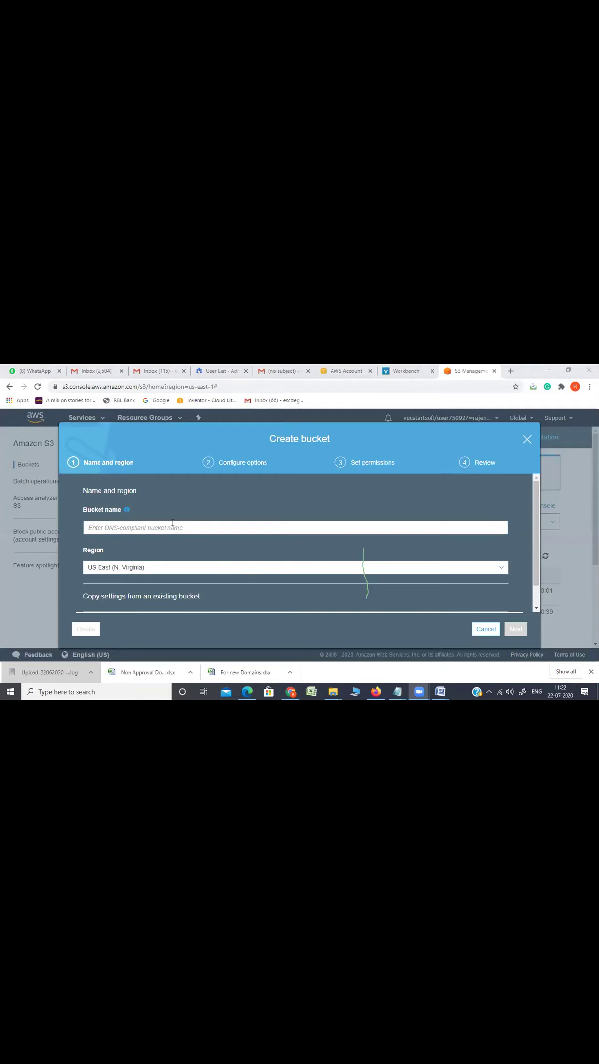
left_click(147, 526)
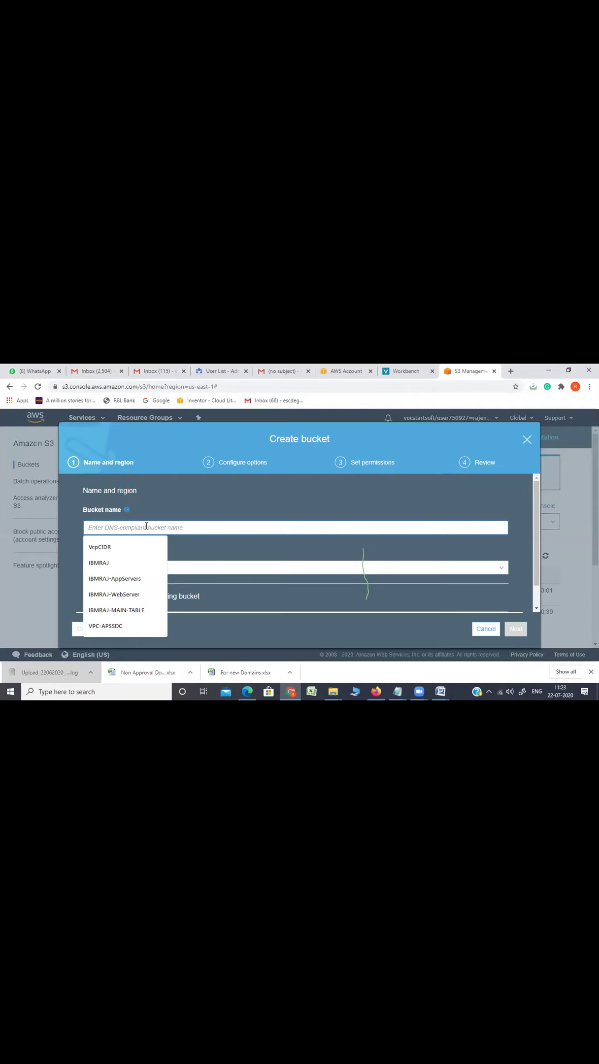
type("rajbu")
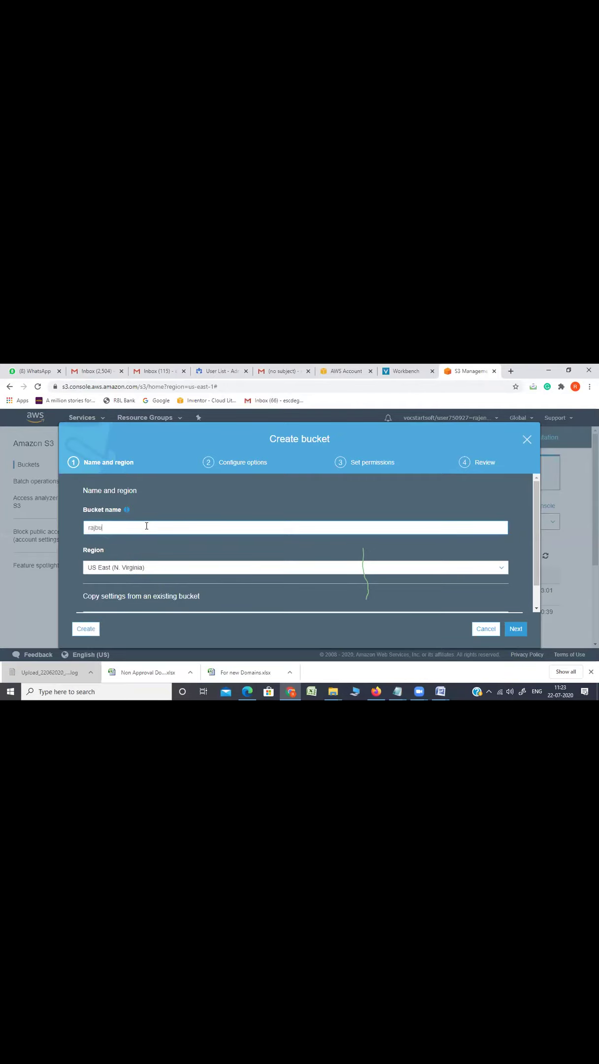
type("cket22july2020")
double_click(147, 526)
left_click(116, 528)
left_click_drag(537, 551, 541, 570)
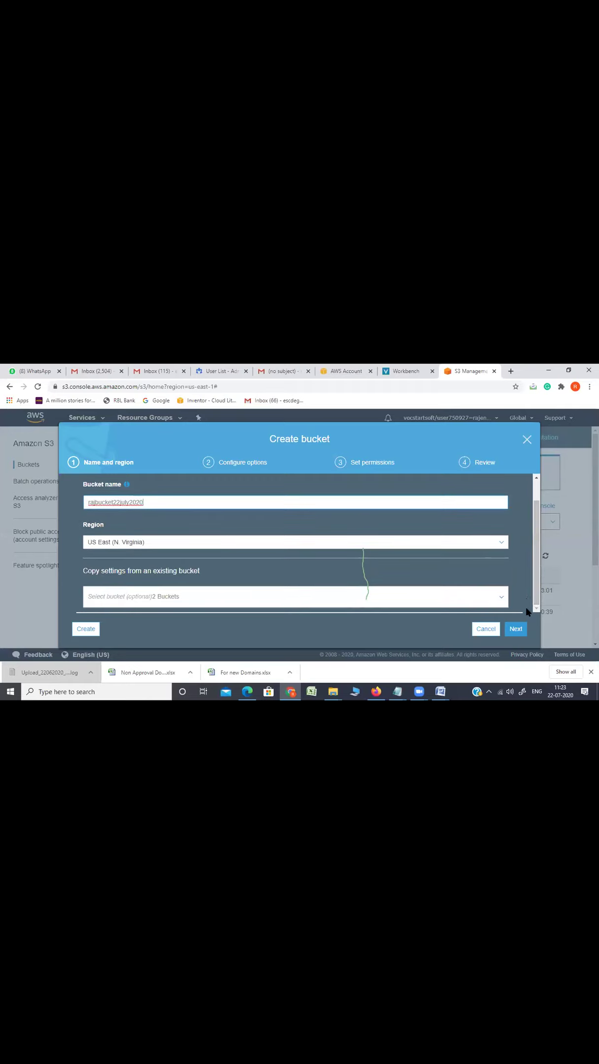
left_click(517, 630)
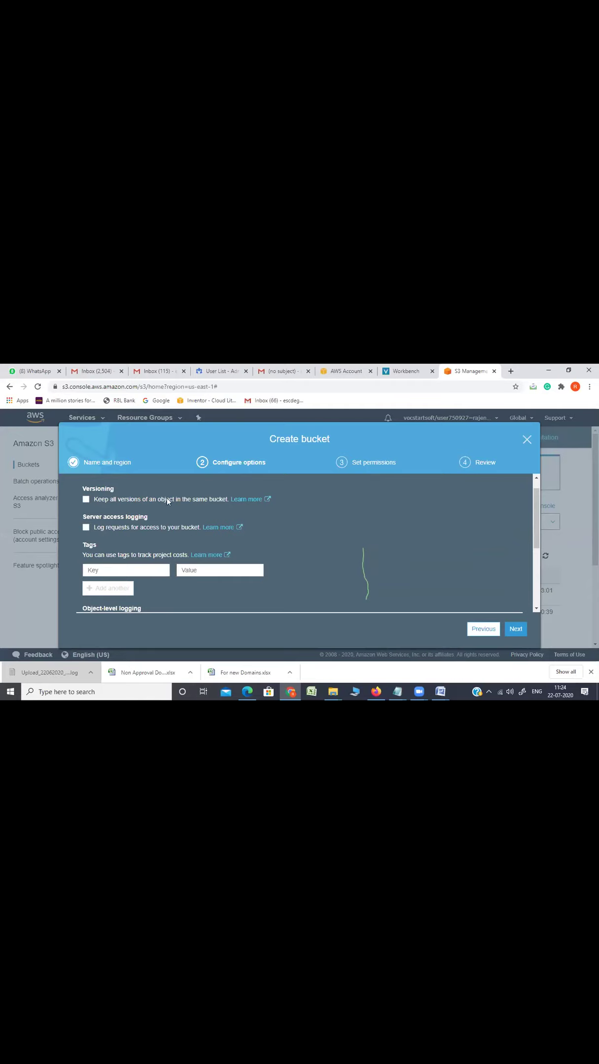
Step: Keep the default bucket options, turn off Block all public access in the permissions, and acknowledge that the bucket may become public
mouse_move(539, 510)
left_mouse_down()
mouse_move(547, 576)
mouse_move(544, 489)
left_mouse_up()
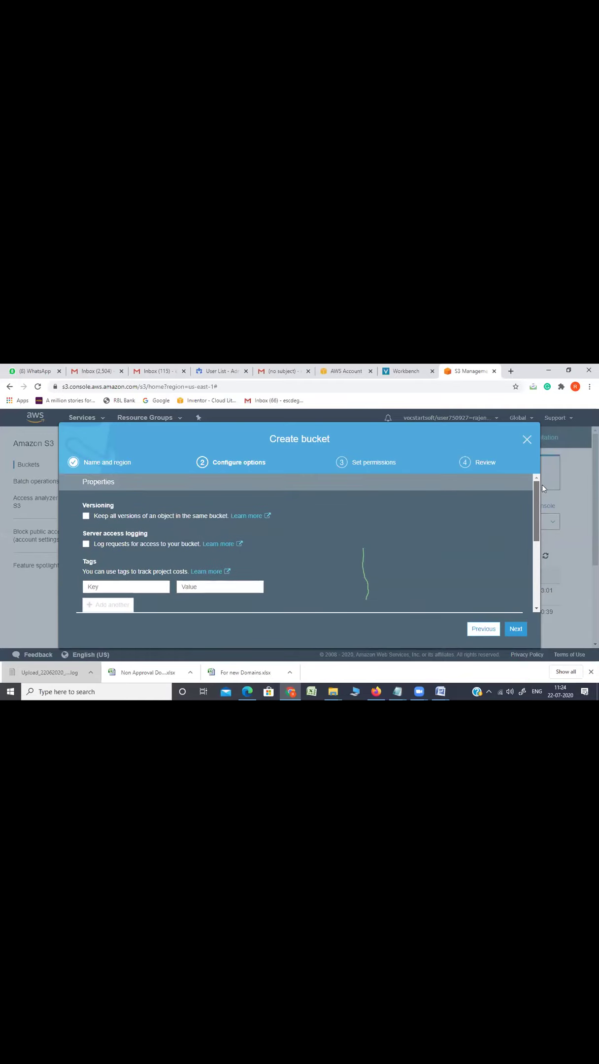
left_click(516, 629)
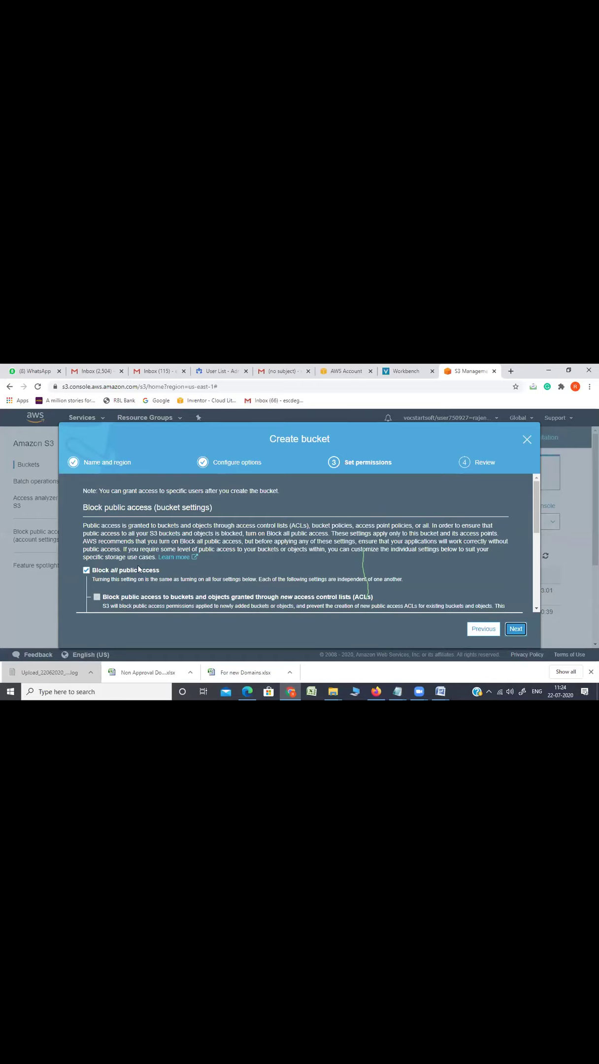
left_click(86, 572)
scroll(85, 572, "down", 2)
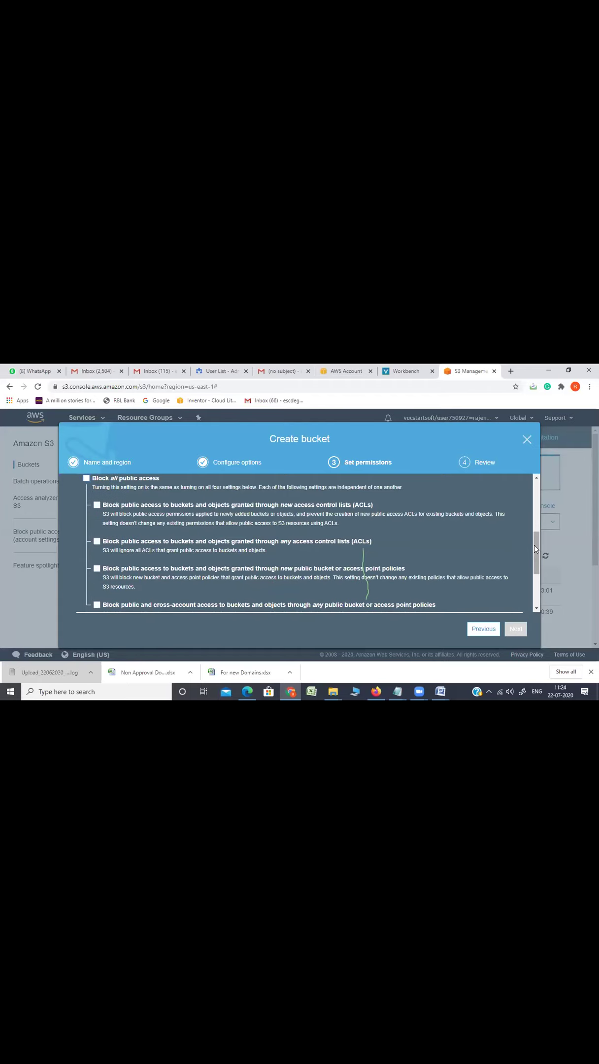
mouse_move(535, 549)
left_mouse_down()
mouse_move(539, 589)
mouse_move(532, 528)
left_mouse_up()
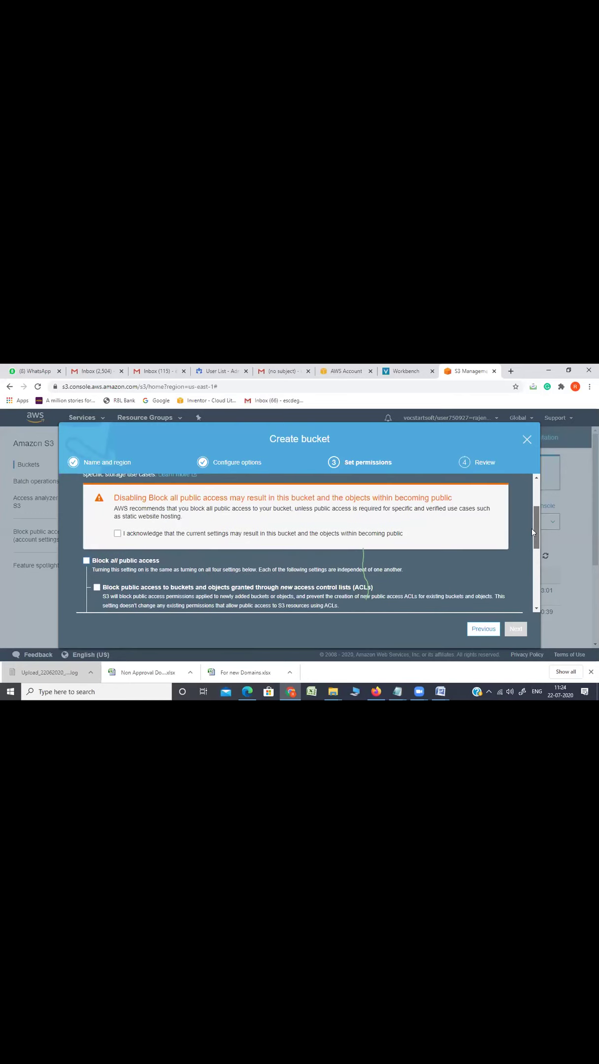
left_click(118, 534)
Step: Switch to Word and read through list items 8 to 13 on bucket name, region, public access and file upload
key("alt+Tab")
key("Down")
key("Down")
key("Down")
key("Down")
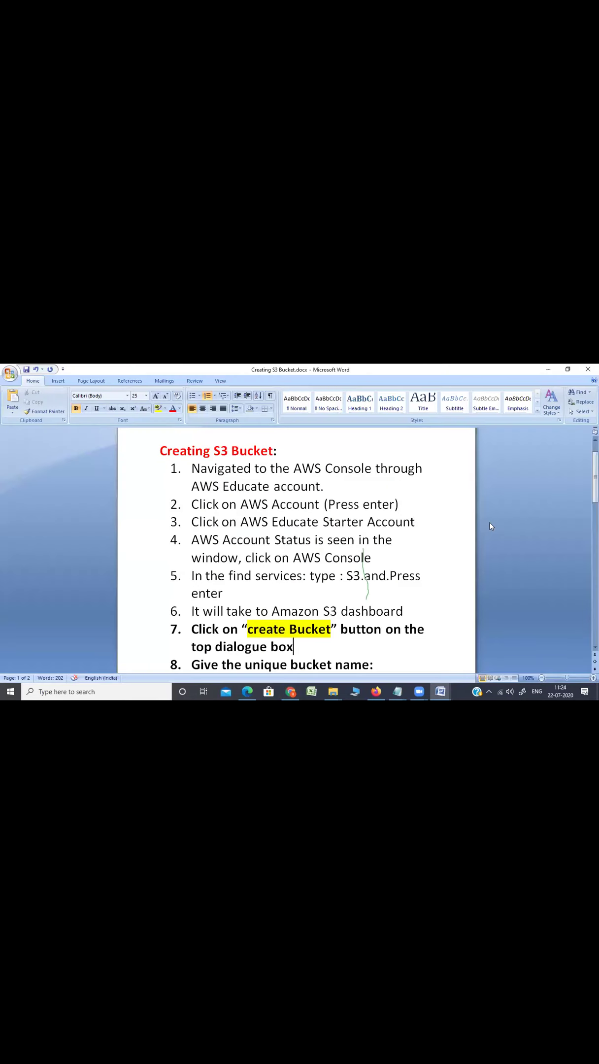
type("Ex: US East(N.Virgin.....)")
key("Up")
key("Up")
key("Left")
key("Left")
key("Down")
key("Down")
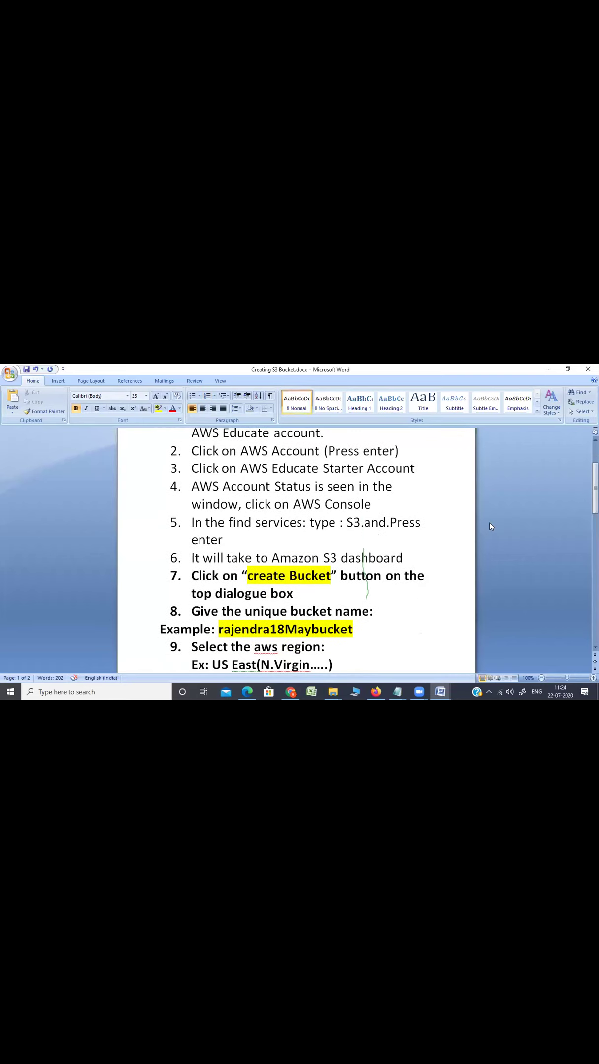
type("Disable to block the public access Enable \"I acknowledge......\"")
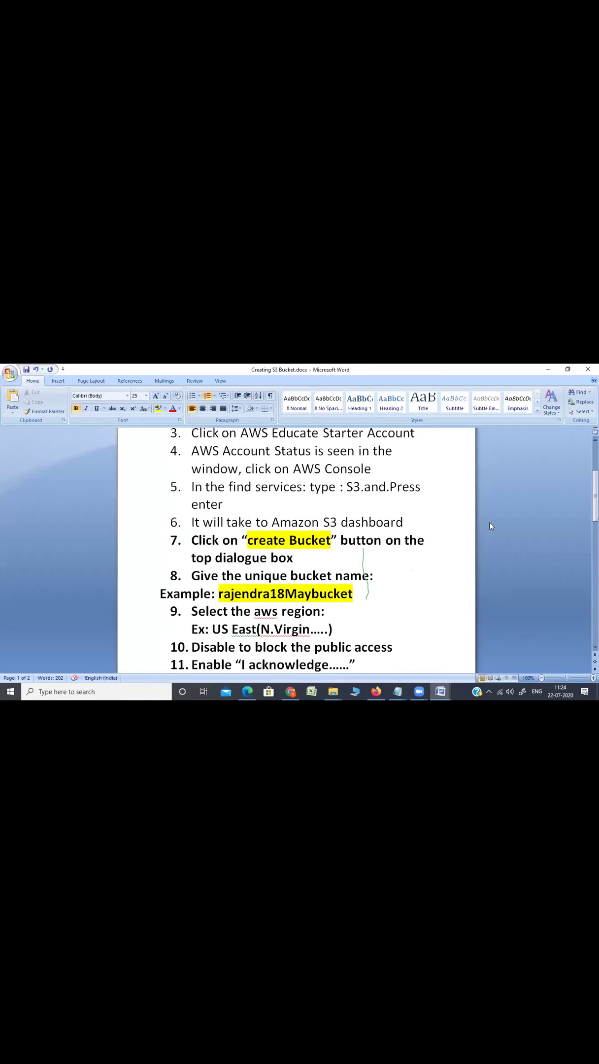
key("Down")
key("Down")
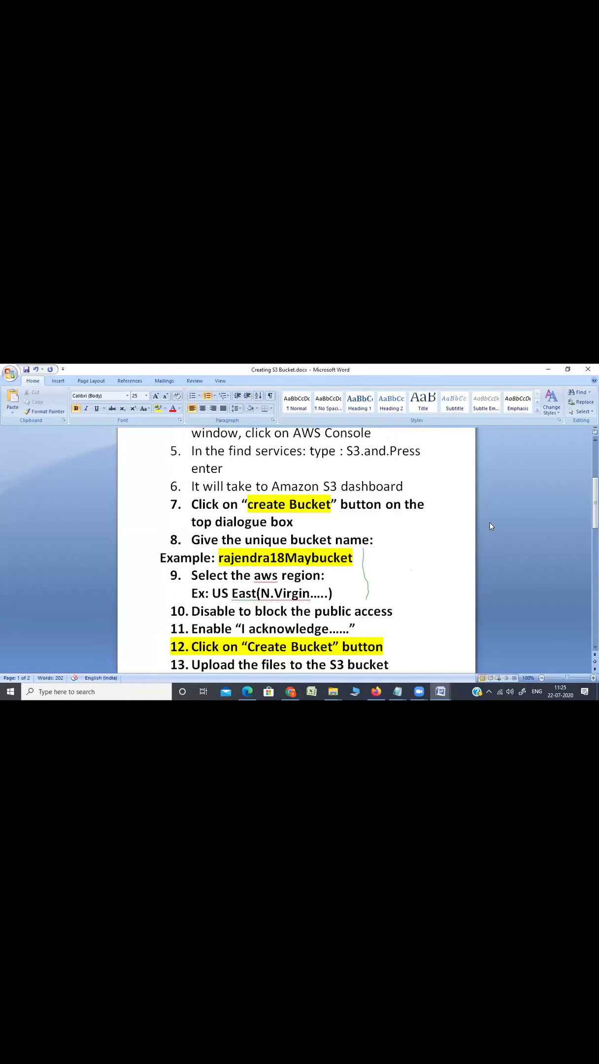
key("Up")
Step: Return to Chrome, continue to the bucket review, check the permissions summary, and create the bucket
key("alt+Tab")
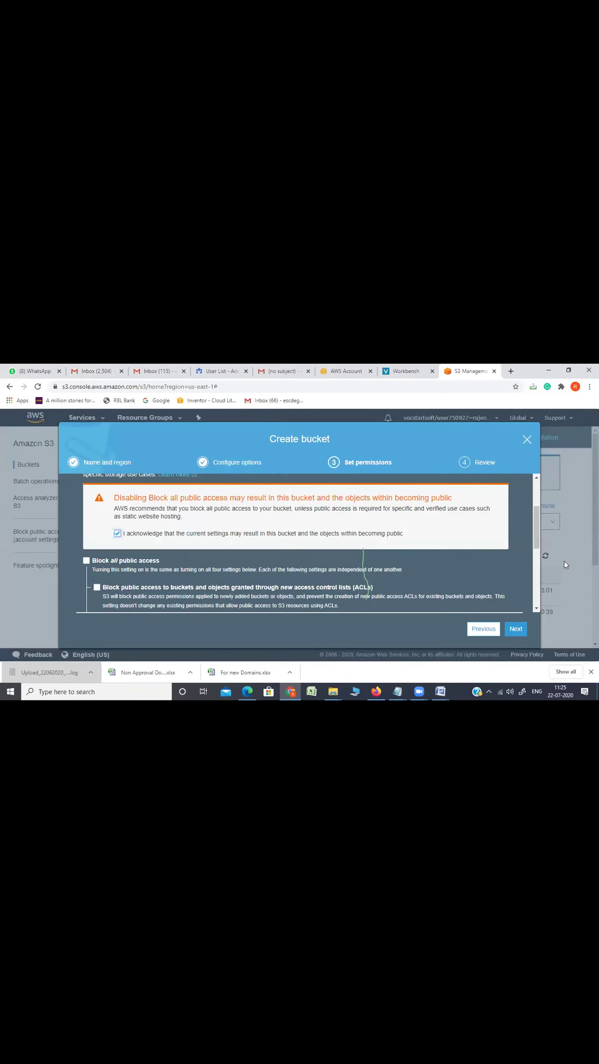
left_click(514, 633)
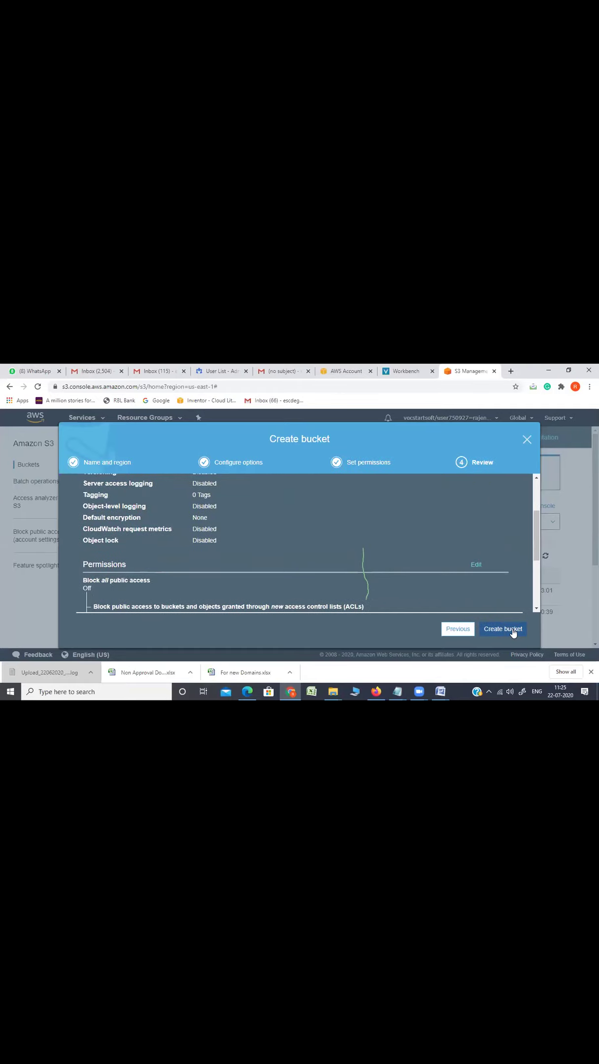
left_click_drag(536, 557, 533, 606)
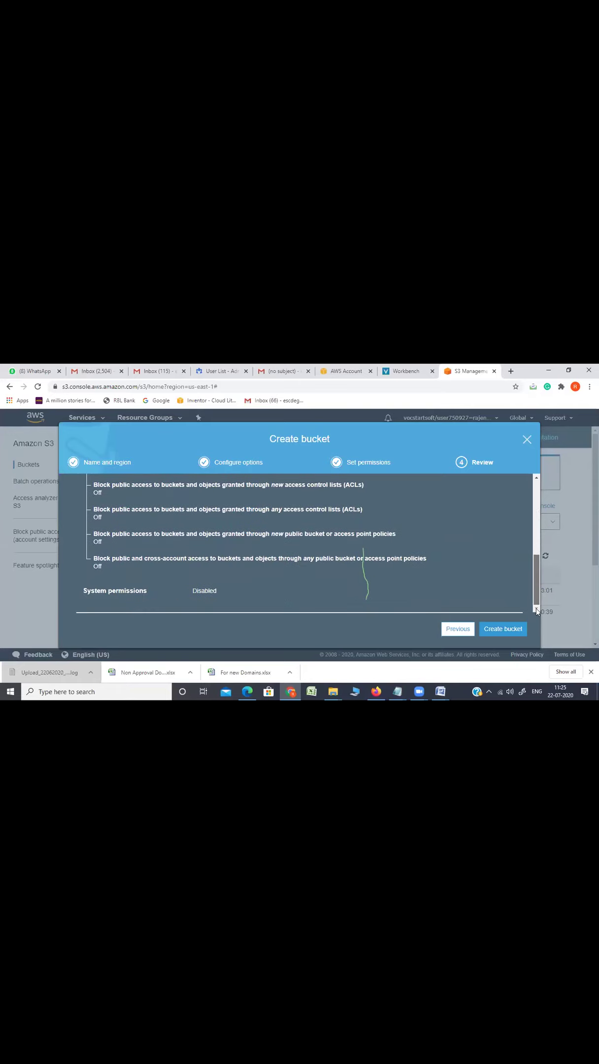
left_click(505, 629)
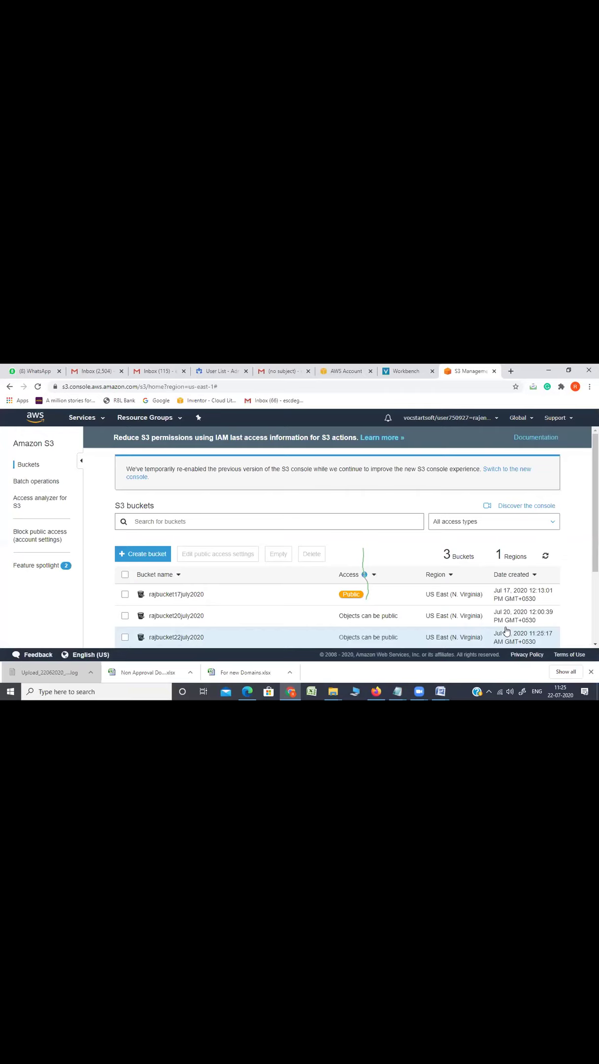
Step: Open the new rajbucket22july2020 bucket from the S3 bucket list
scroll(506, 629, "down", 1)
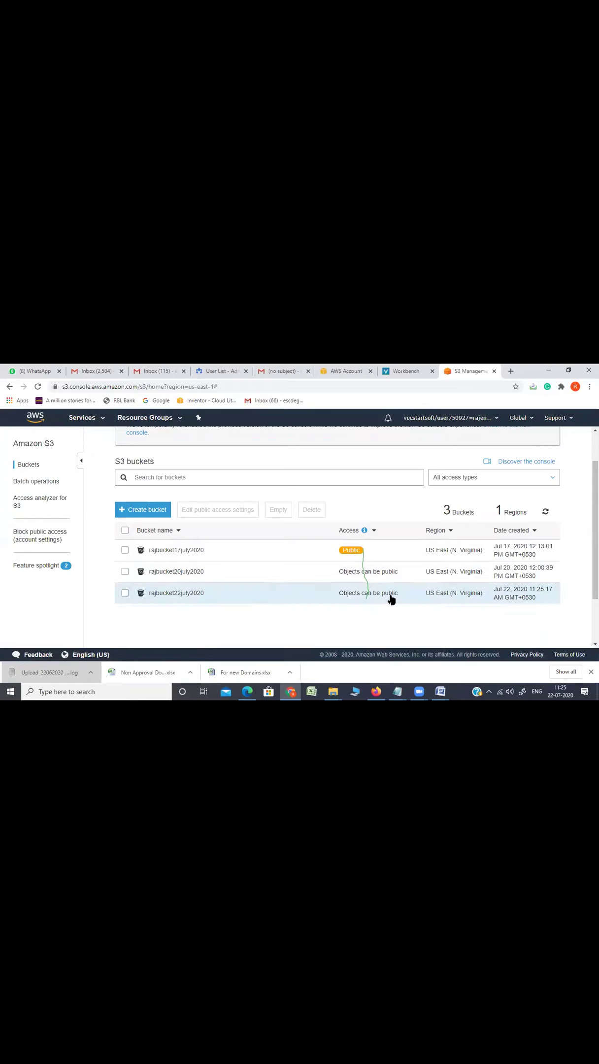
left_click(189, 595)
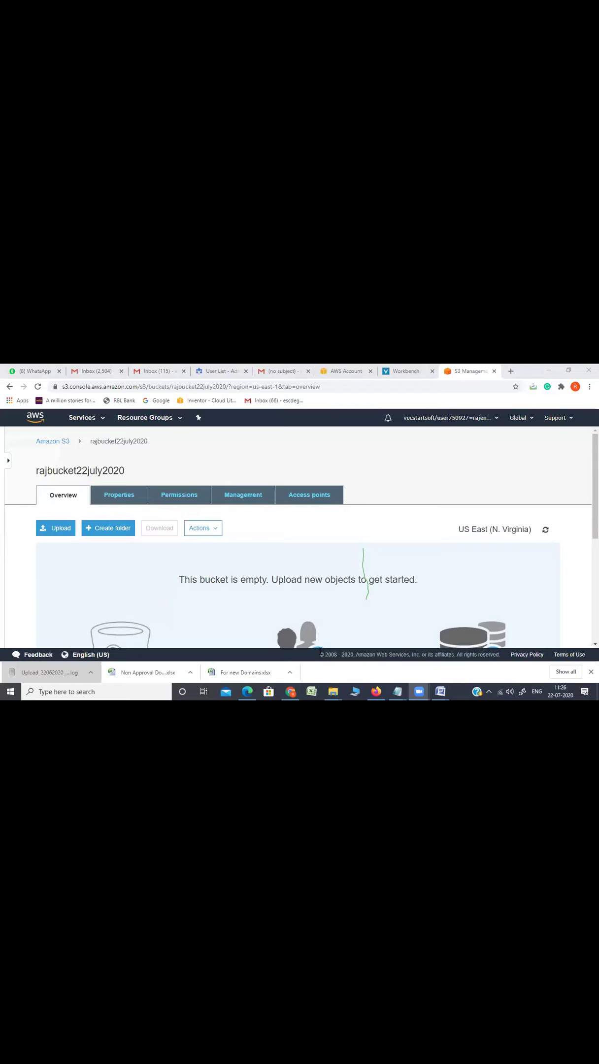
mouse_move(333, 694)
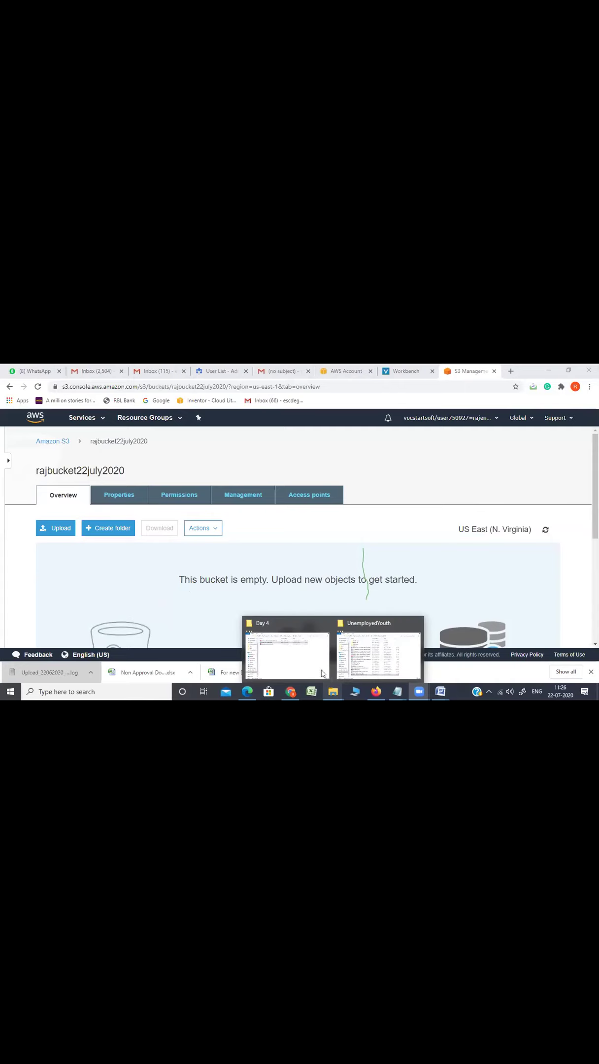
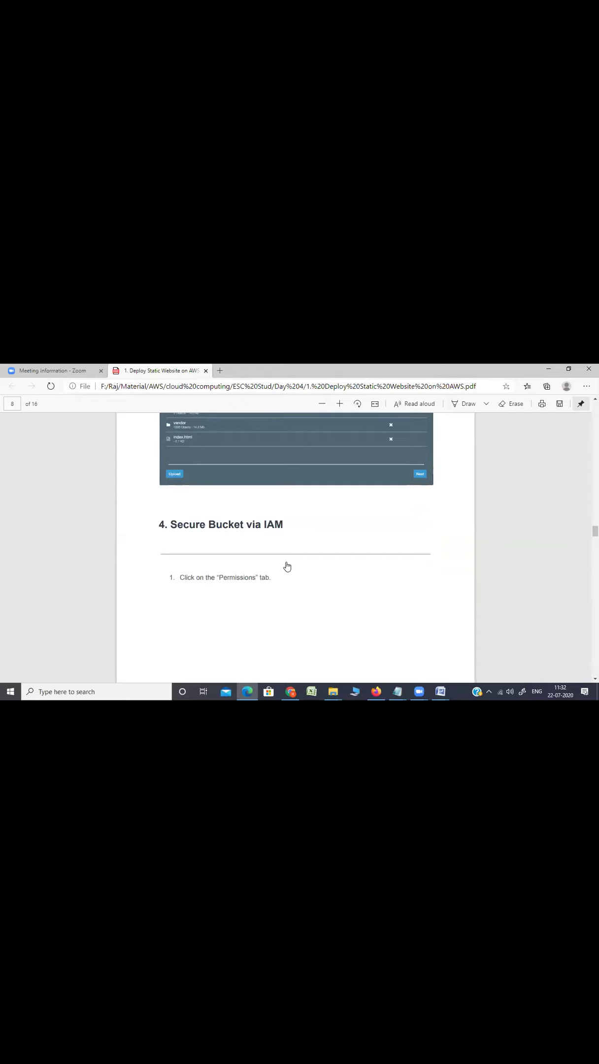
Step: Examine the "Secure Bucket via IAM" section of the static website PDF in Edge, then switch back to the S3 console in Chrome
scroll(287, 566, "down", 1)
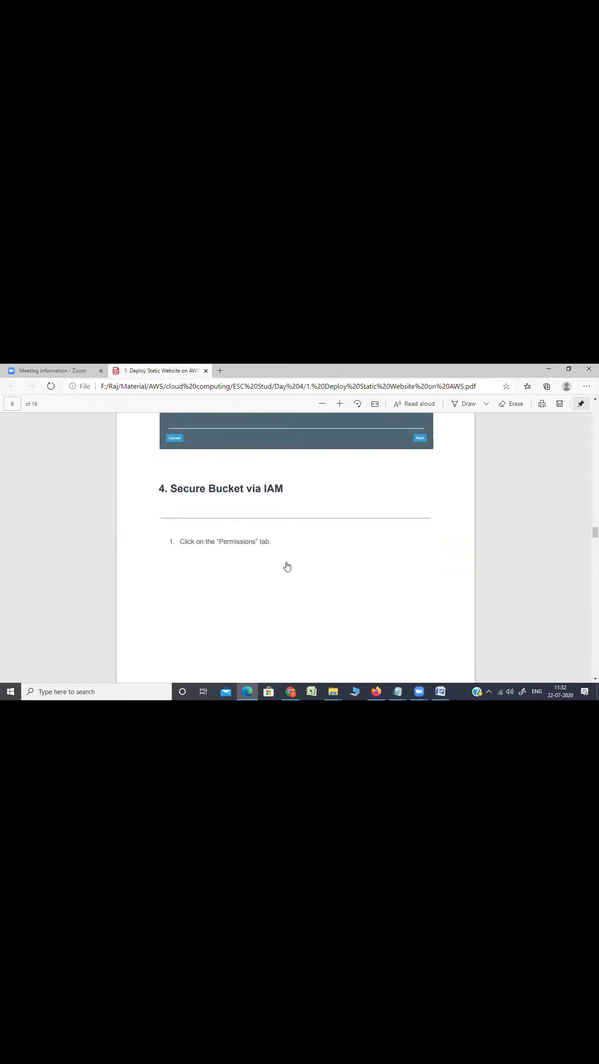
scroll(287, 567, "down", 6)
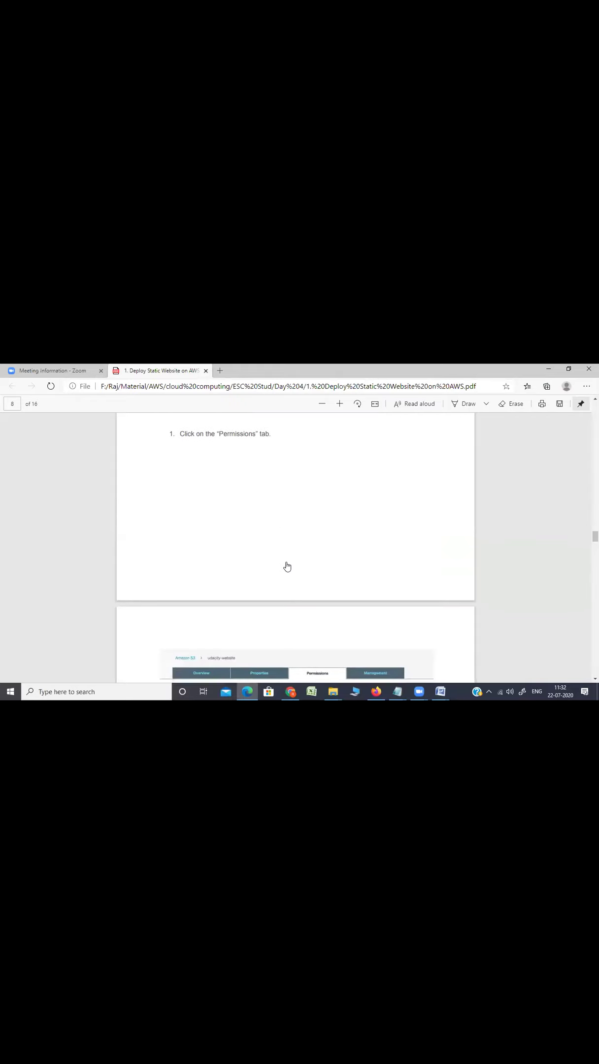
scroll(287, 566, "down", 1)
scroll(288, 566, "up", 3)
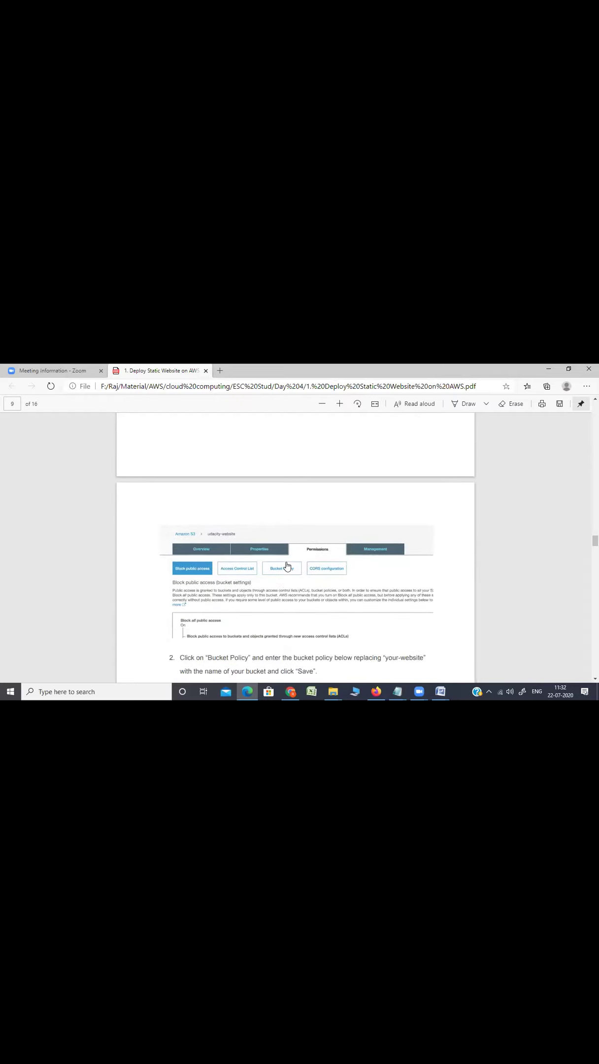
scroll(287, 567, "up", 3)
key("alt+Tab")
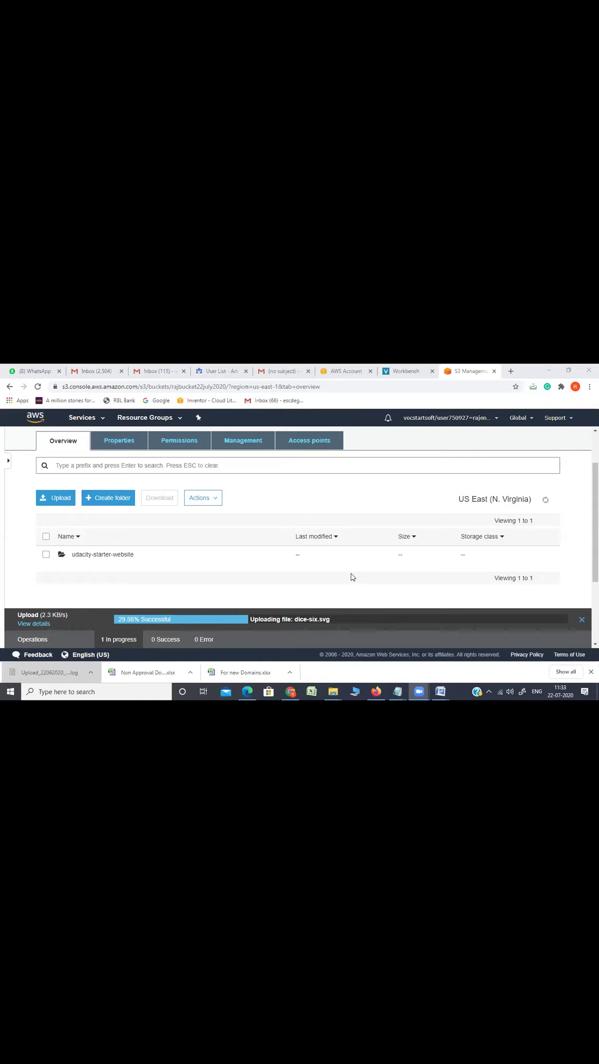
Step: Switch to Word and read through list items 5 to 13 of the S3 bucket instructions
mouse_move(441, 697)
left_click(445, 635)
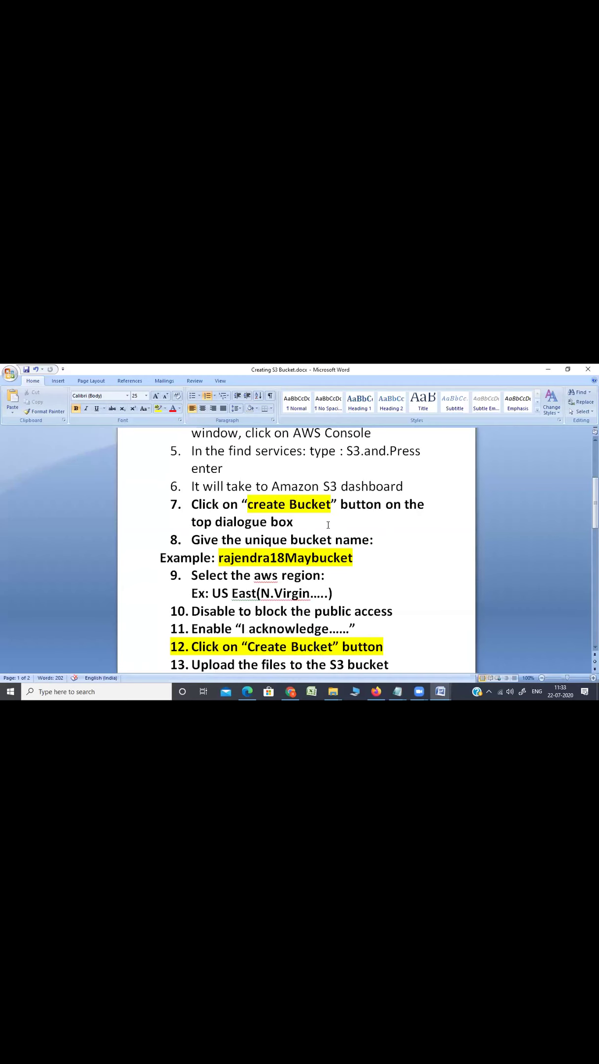
left_click(328, 525)
left_click(340, 578)
key("Left")
key("Left")
key("Left")
key("alt+Tab")
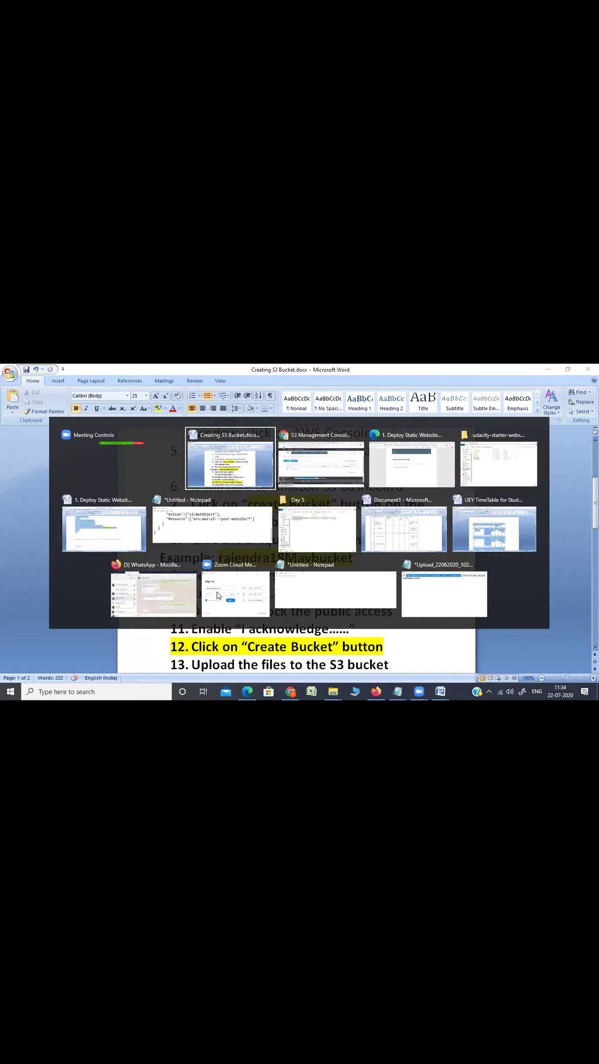
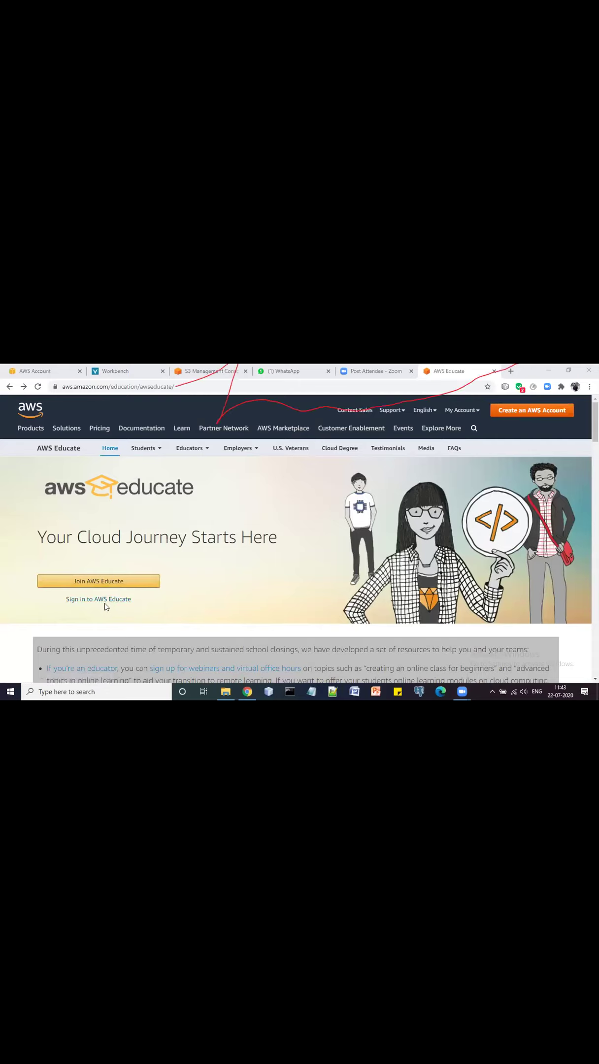
Step: Sign in to AWS Educate and launch the AWS Console through the AWS Educate Starter Account
left_click(106, 605)
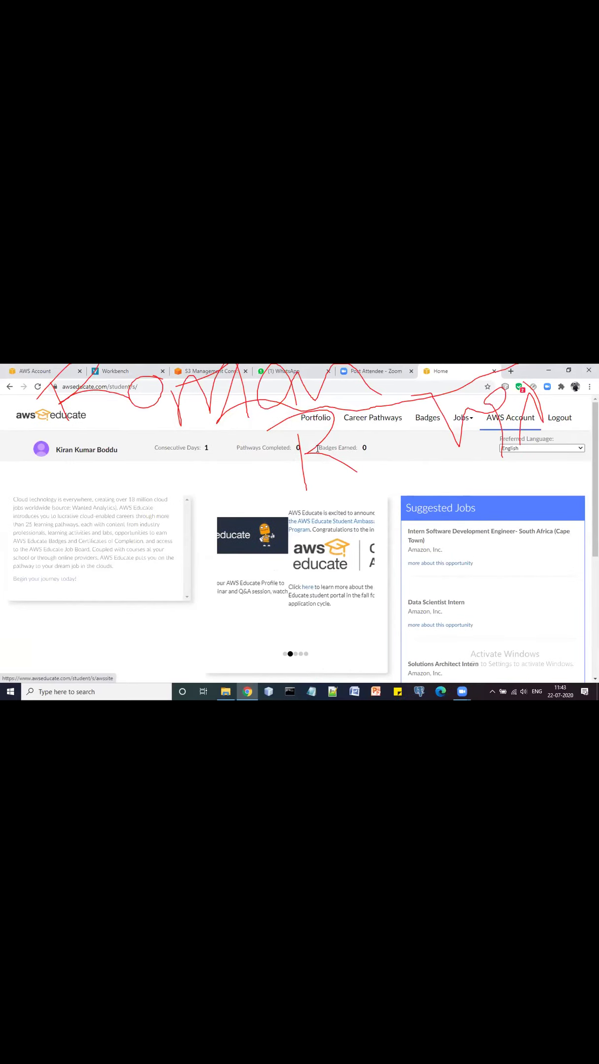
left_click(517, 418)
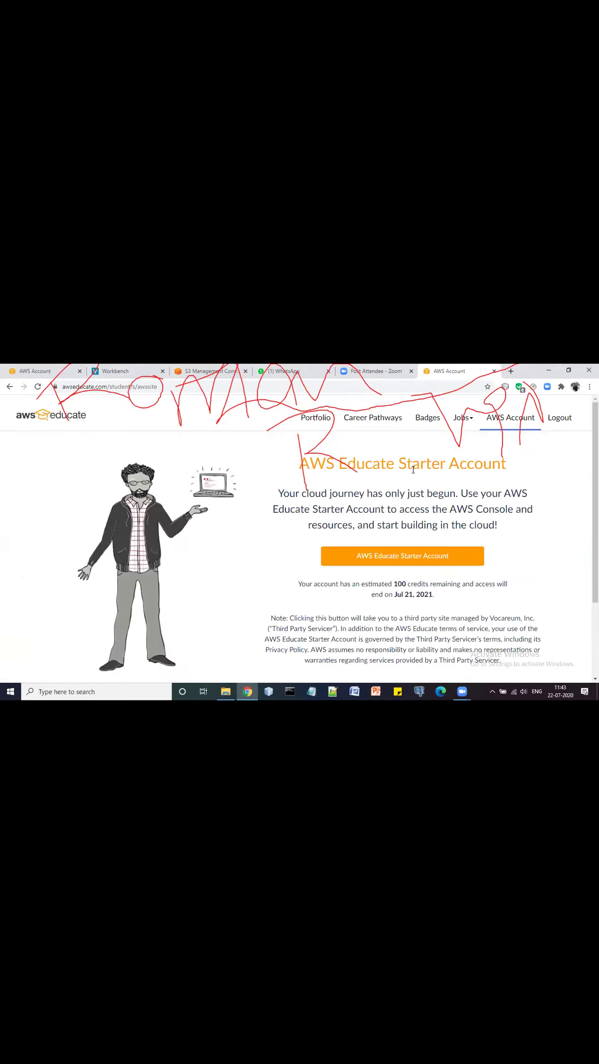
left_click(388, 556)
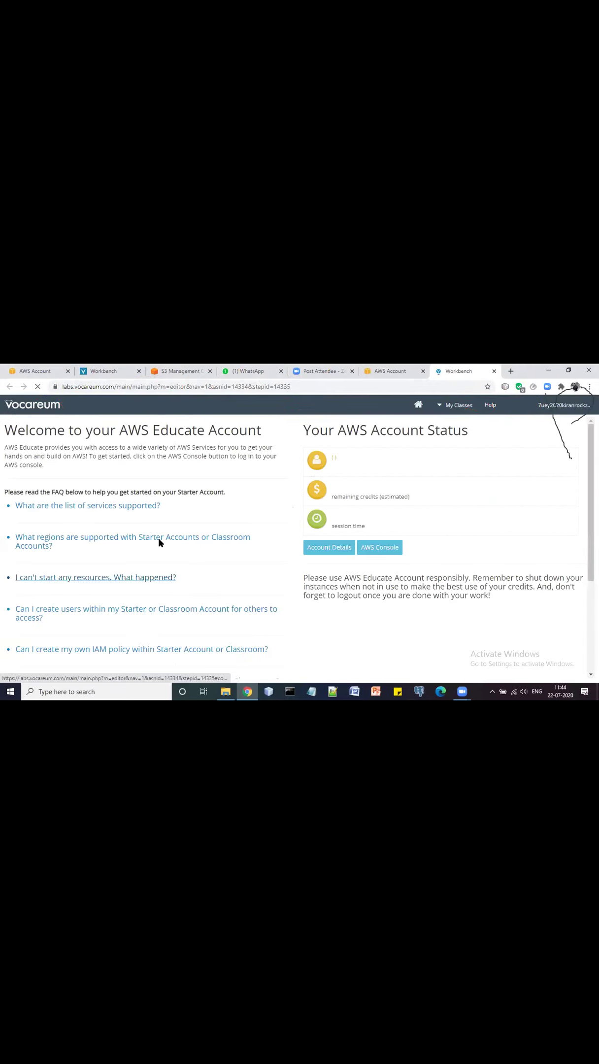
left_click(376, 552)
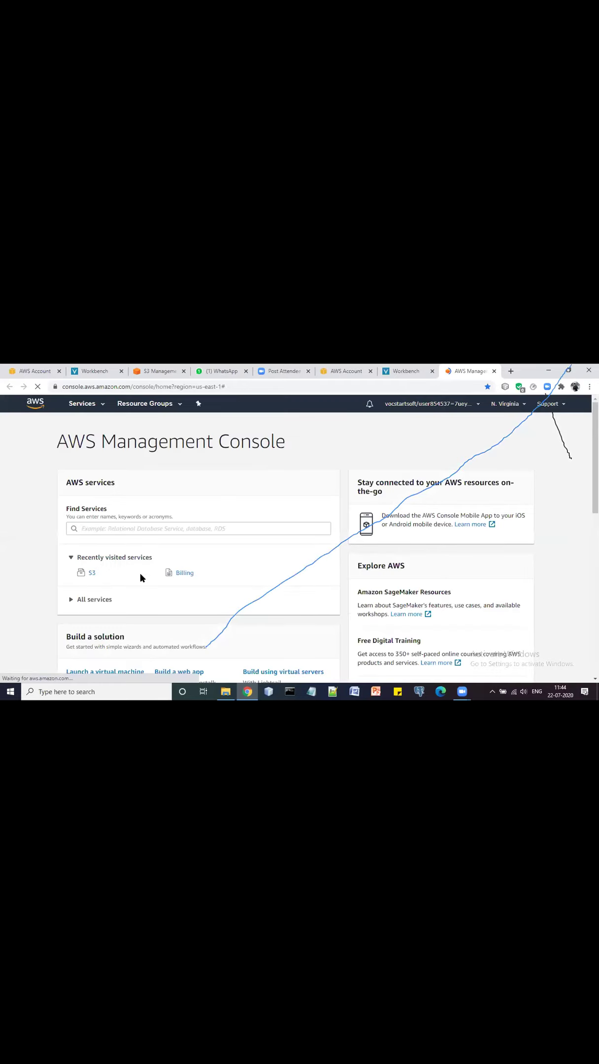
Step: Find the S3 service in the AWS Management Console and open it
left_click(197, 529)
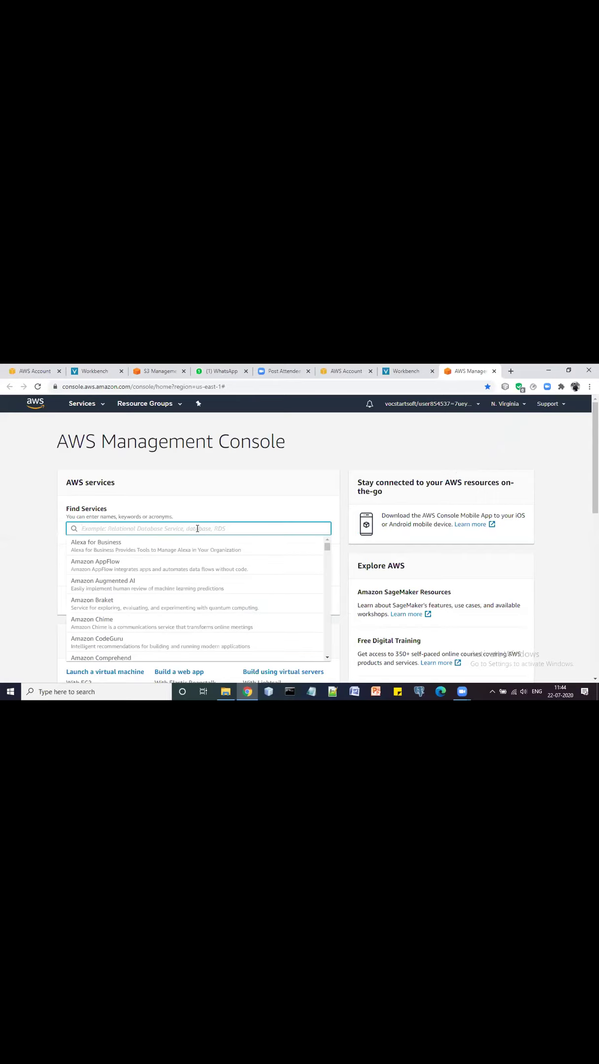
type("s3")
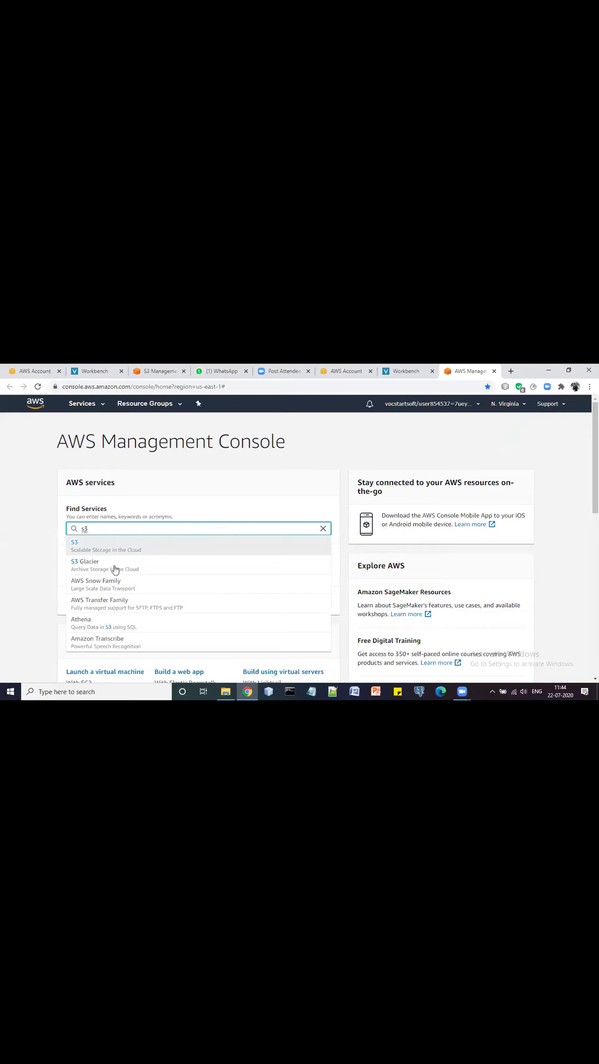
key("Return")
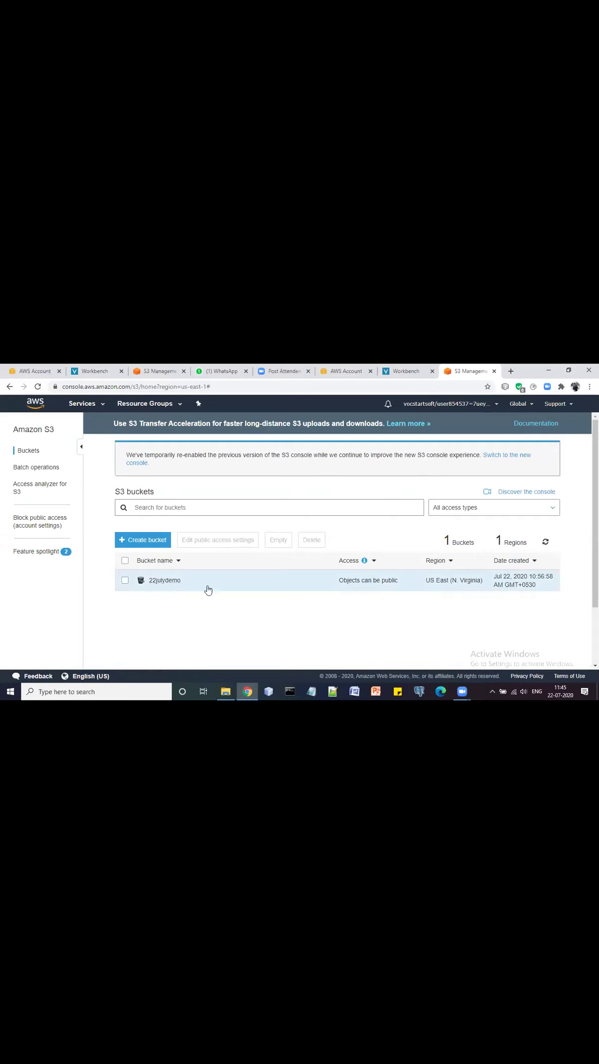
Step: Begin a new bucket named 22julyawsdemo in the US East (N. Virginia) region and continue to its configuration options
left_click(136, 540)
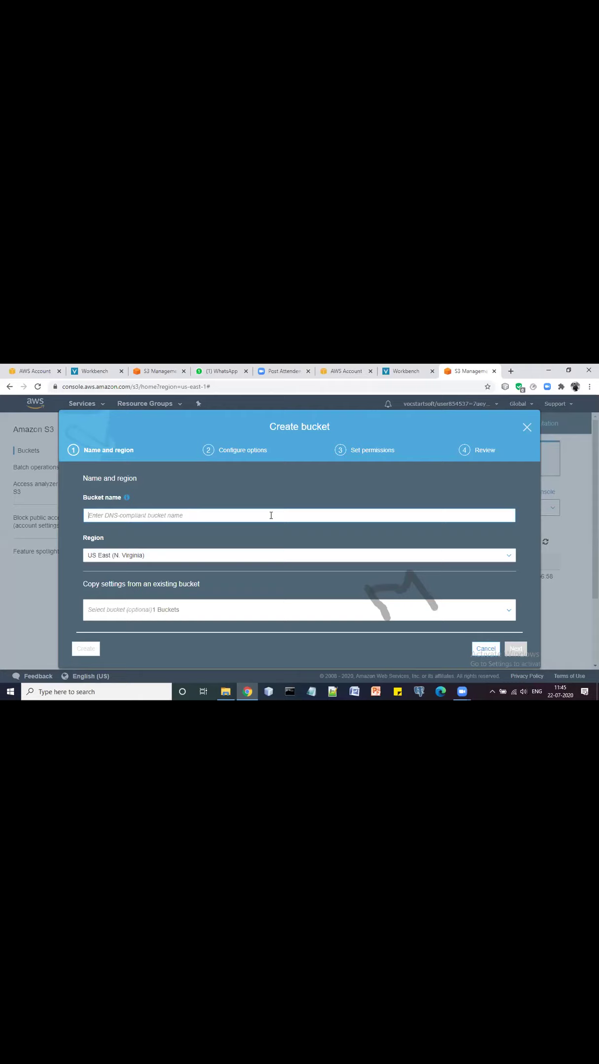
left_click(271, 515)
type("22JU")
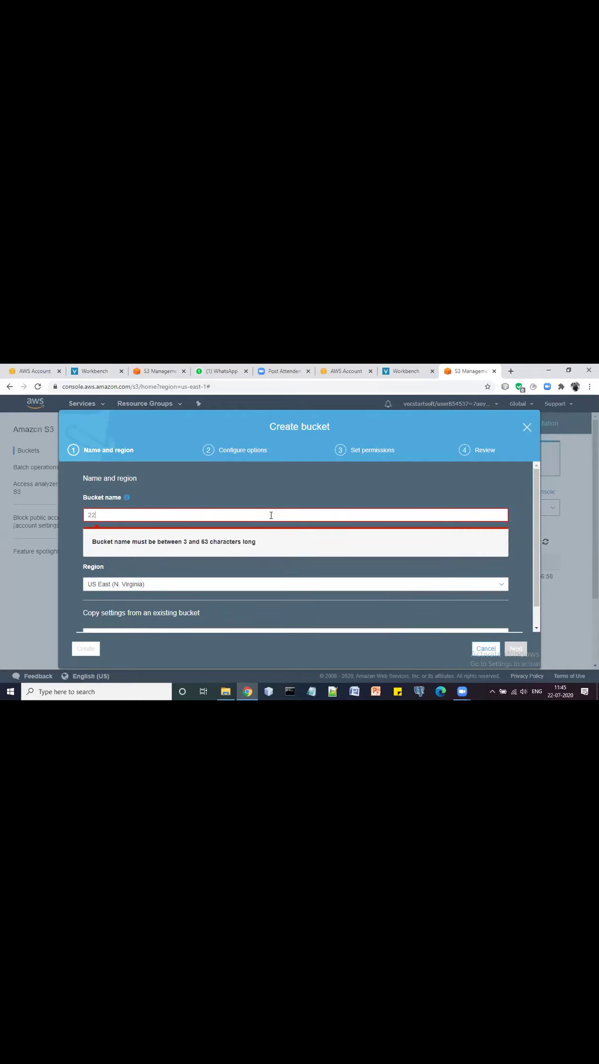
key("BackSpace")
key("BackSpace")
type("july")
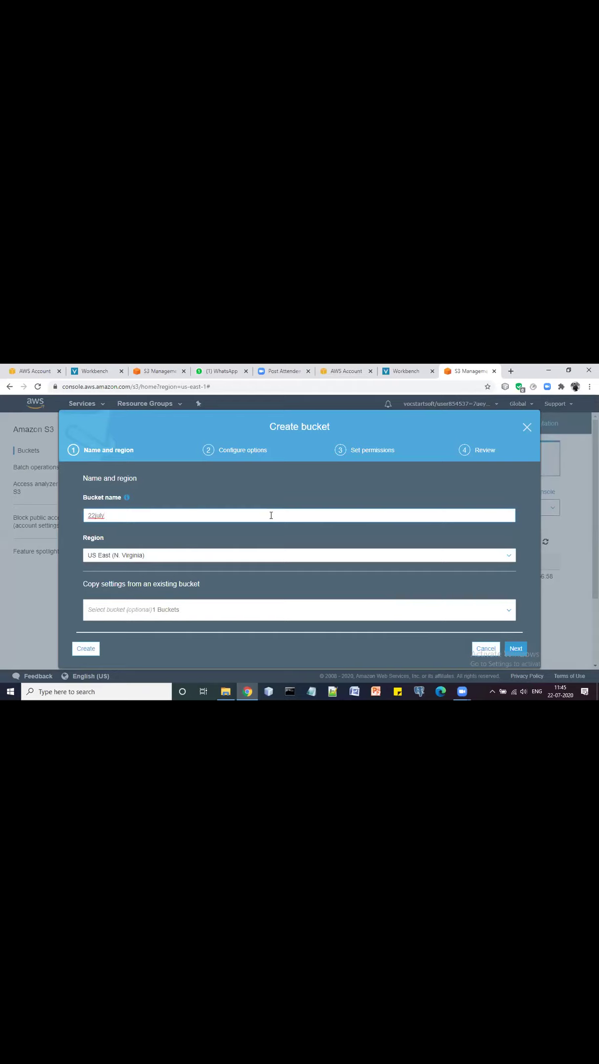
type("awsdemo")
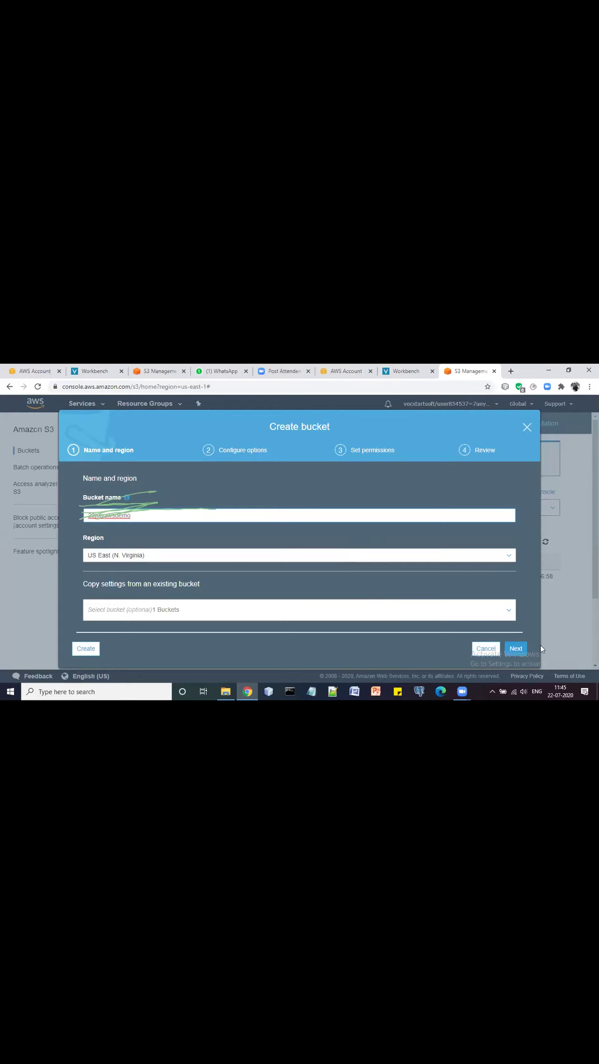
left_click(521, 651)
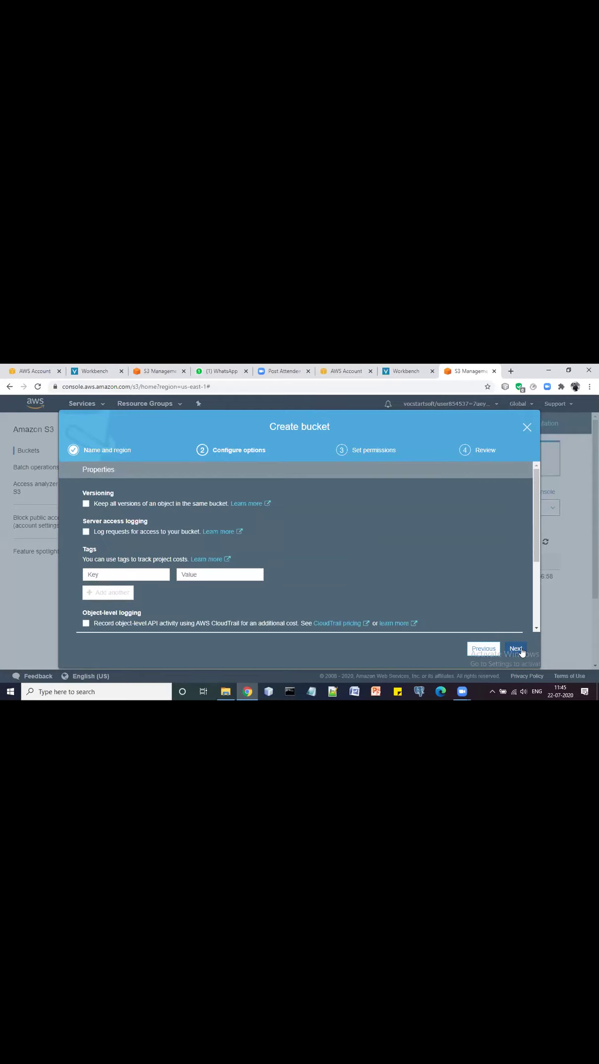
Step: Look over the bucket's configuration options, keep the defaults, and continue to the permissions
scroll(375, 591, "down", 1)
scroll(367, 581, "down", 2)
scroll(361, 573, "up", 3)
left_click(516, 650)
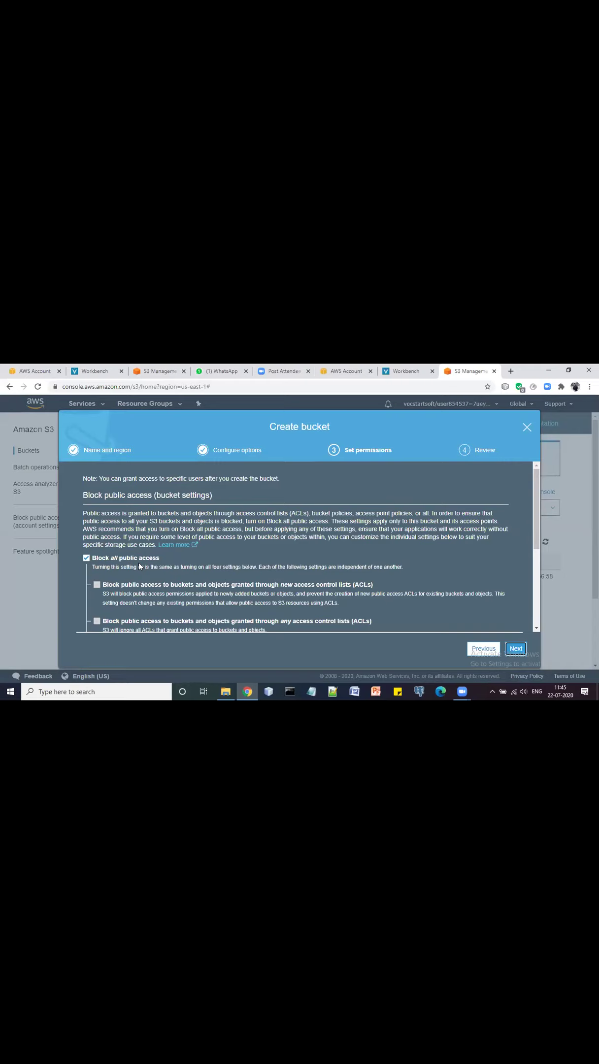
Step: Turn off Block all public access and acknowledge that the bucket and its objects may become public
left_click(86, 558)
scroll(86, 561, "down", 2)
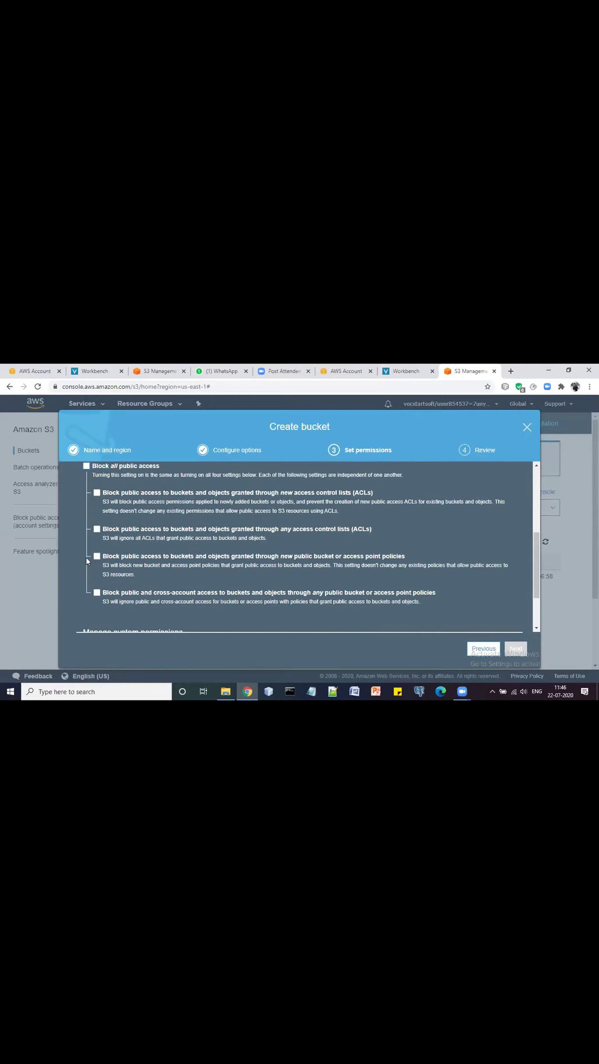
scroll(145, 544, "up", 2)
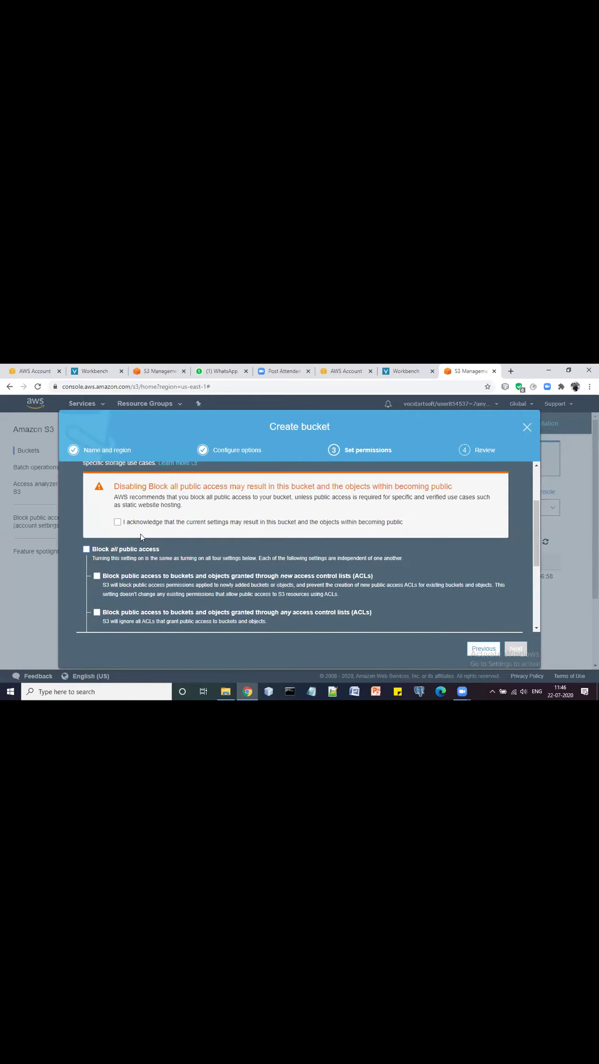
scroll(101, 578, "up", 1)
left_click(117, 566)
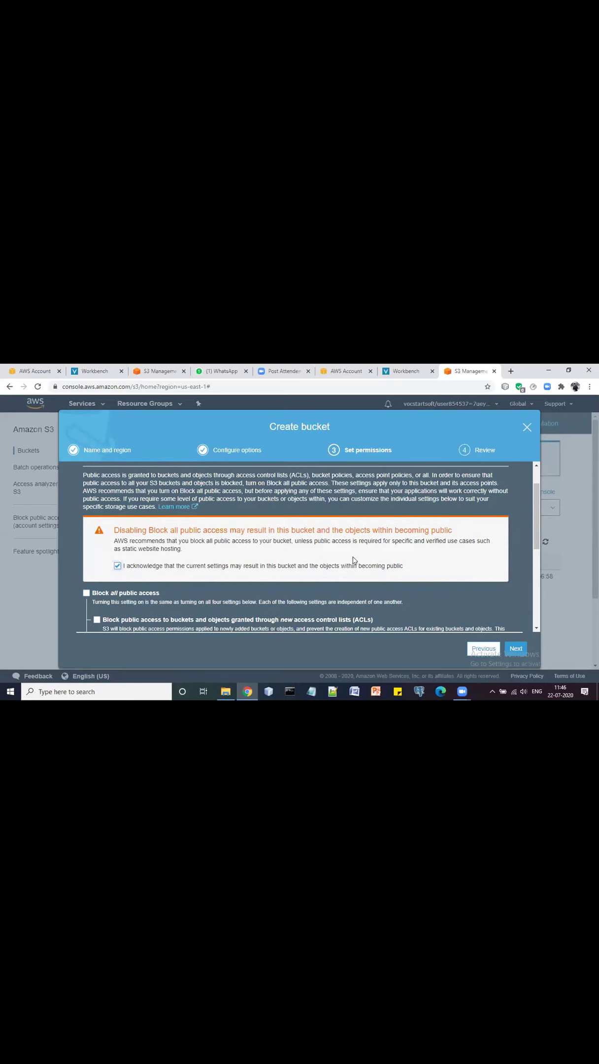
Step: Review the new bucket's settings and create the bucket
left_click(525, 649)
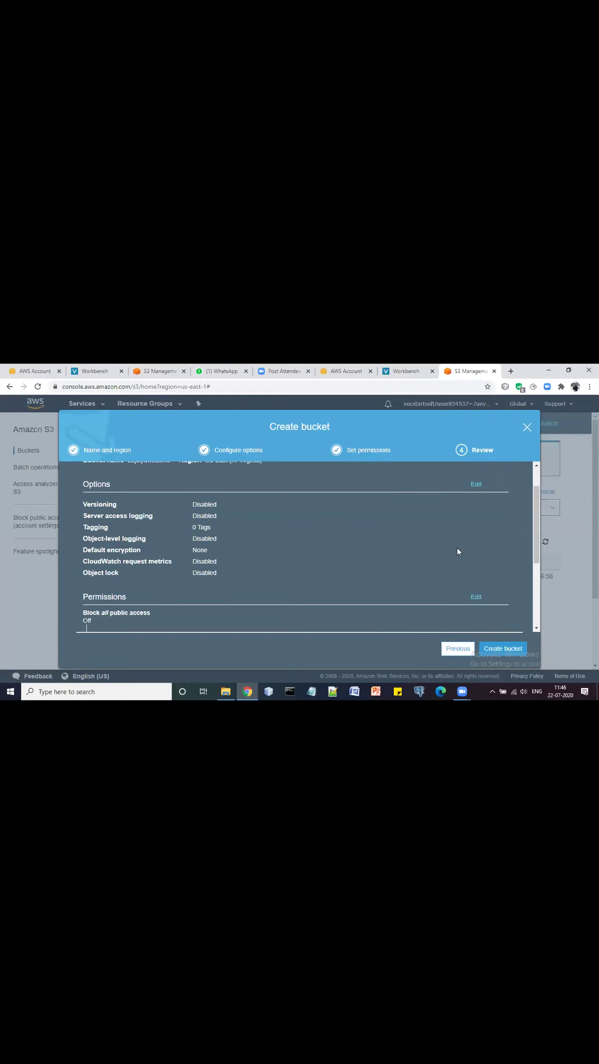
scroll(457, 551, "up", 2)
left_click(503, 648)
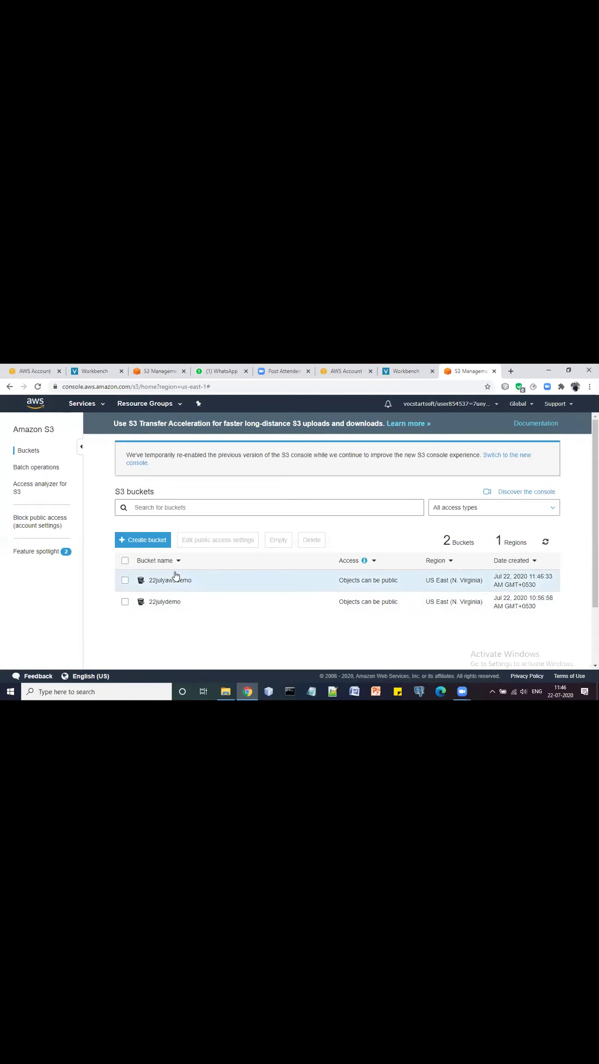
Step: Open the 22julyawsdemo bucket from the S3 bucket list
left_click(181, 583)
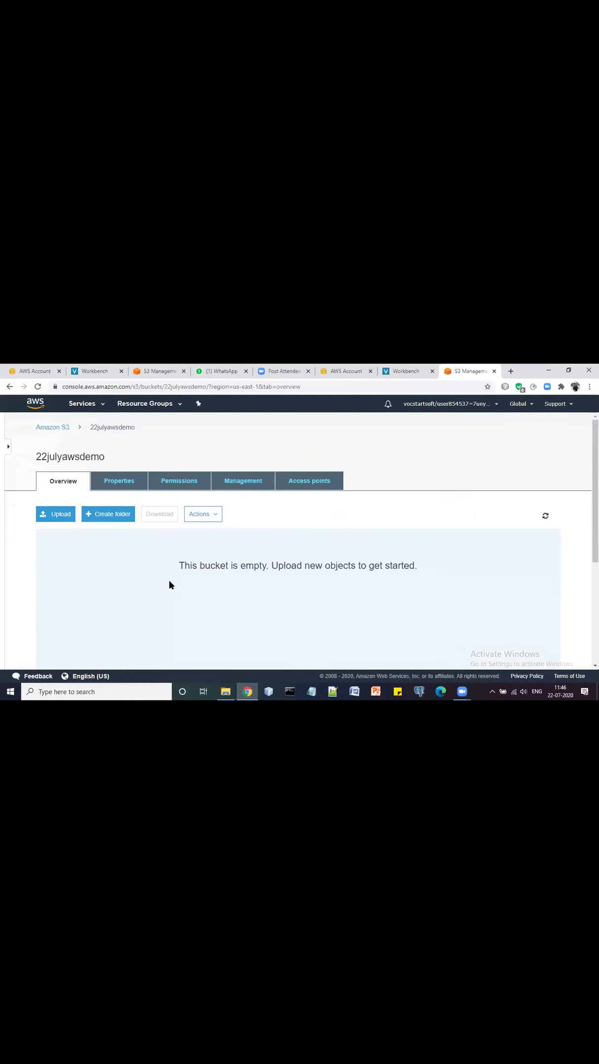
left_click_drag(169, 582, 276, 615)
left_click(223, 597)
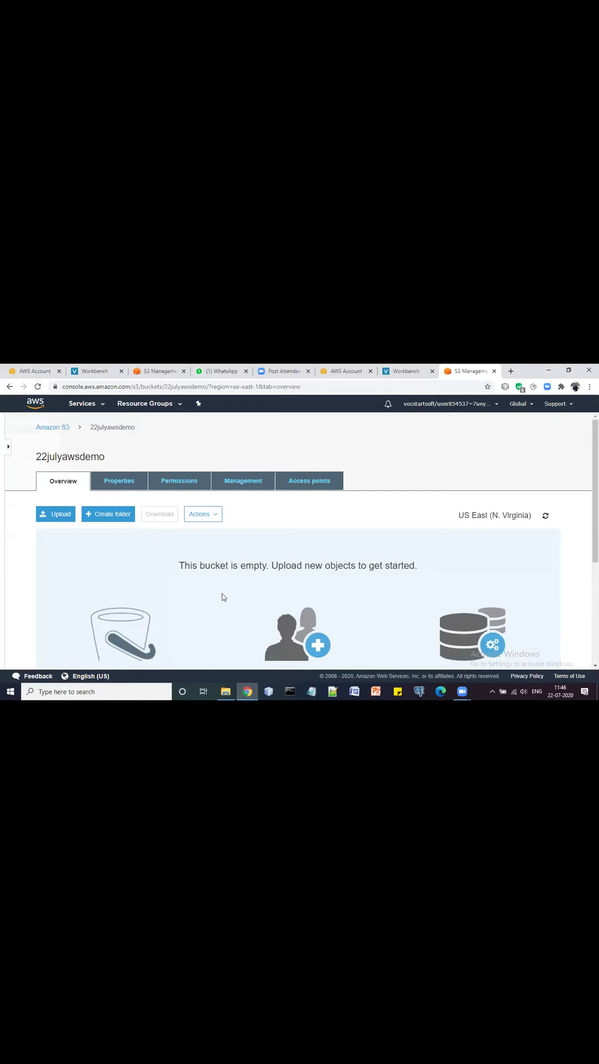
Step: Start an upload to the bucket and add ala-vaikunthapurramuloo-2-696x388.jpg from the pics folder on drive D
left_click(65, 514)
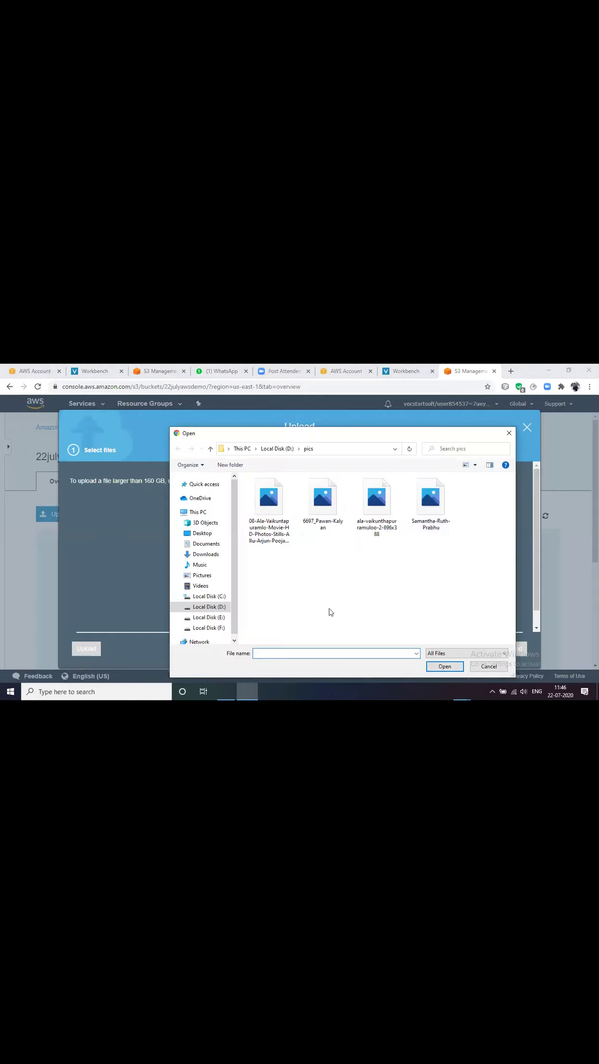
left_click(318, 510)
left_click(377, 523)
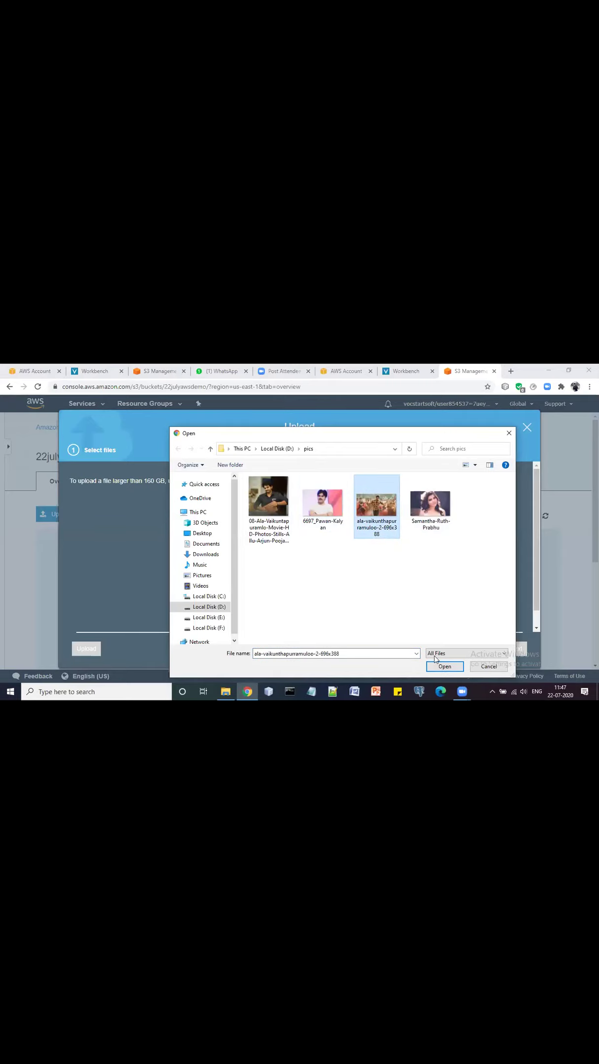
left_click(445, 666)
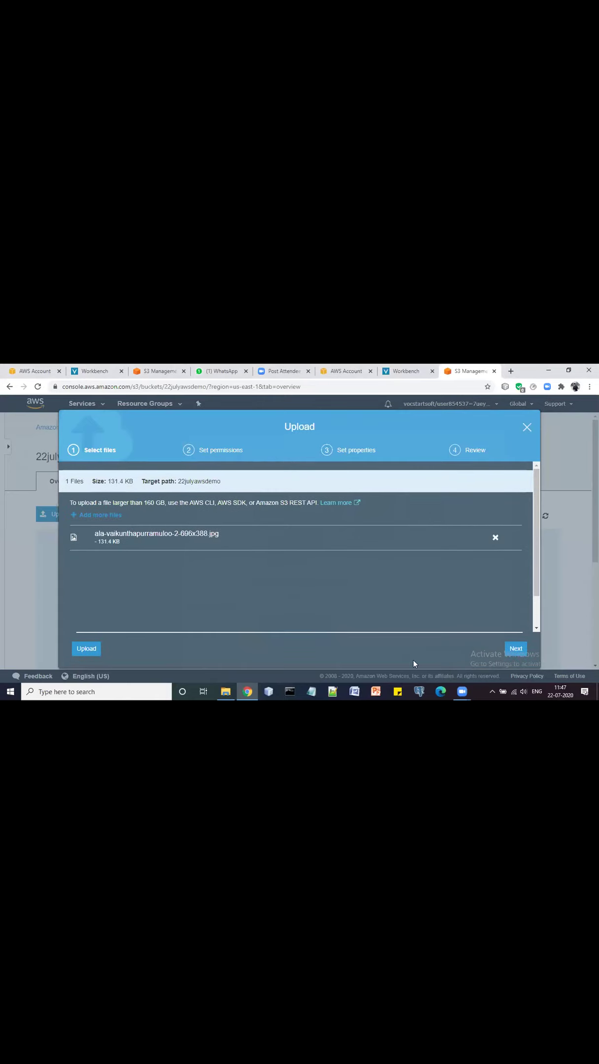
Step: Keep the upload's default permissions without public read access and continue to the properties
left_click(515, 650)
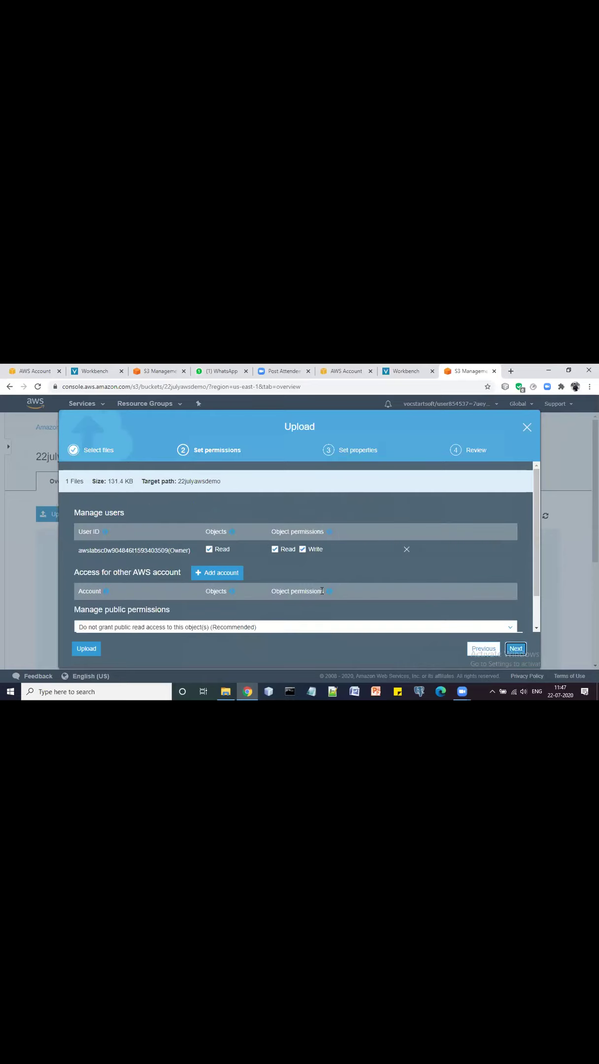
scroll(372, 577, "down", 1)
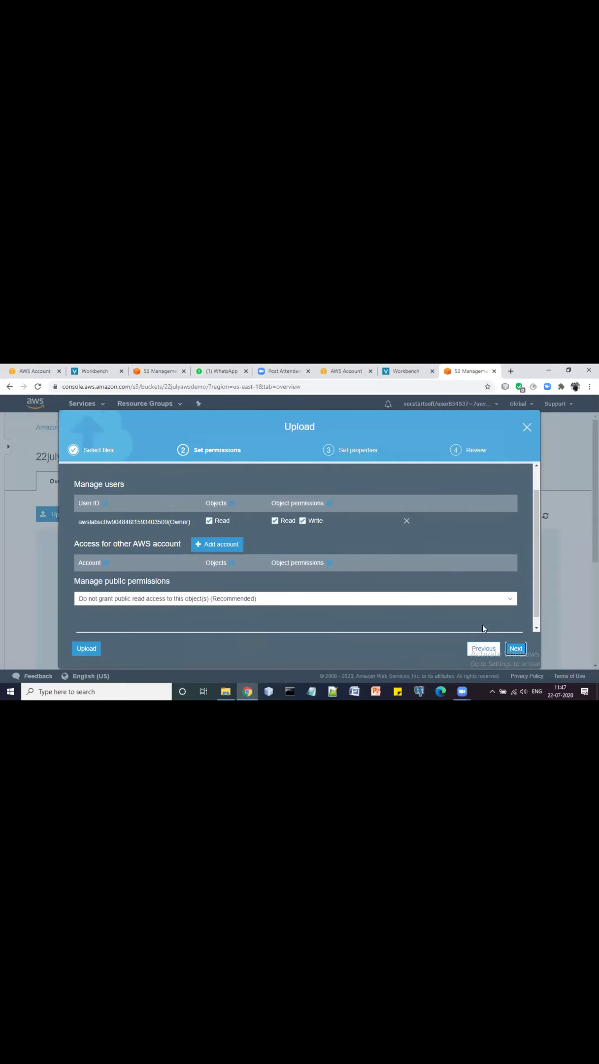
left_click(514, 650)
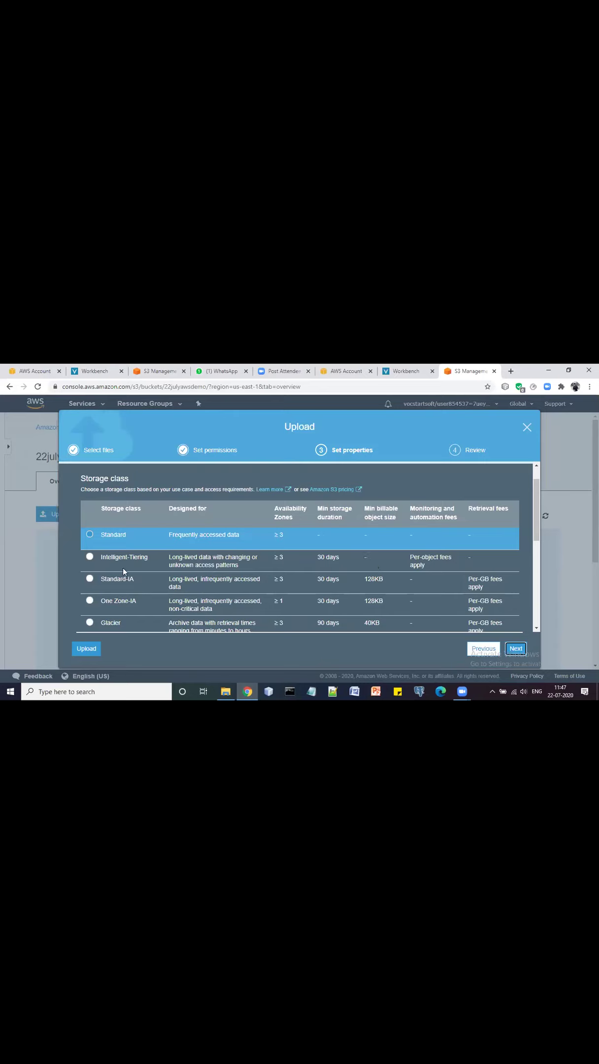
Step: Look over the available storage classes, keep Standard, and continue to the upload review
scroll(127, 627, "down", 1)
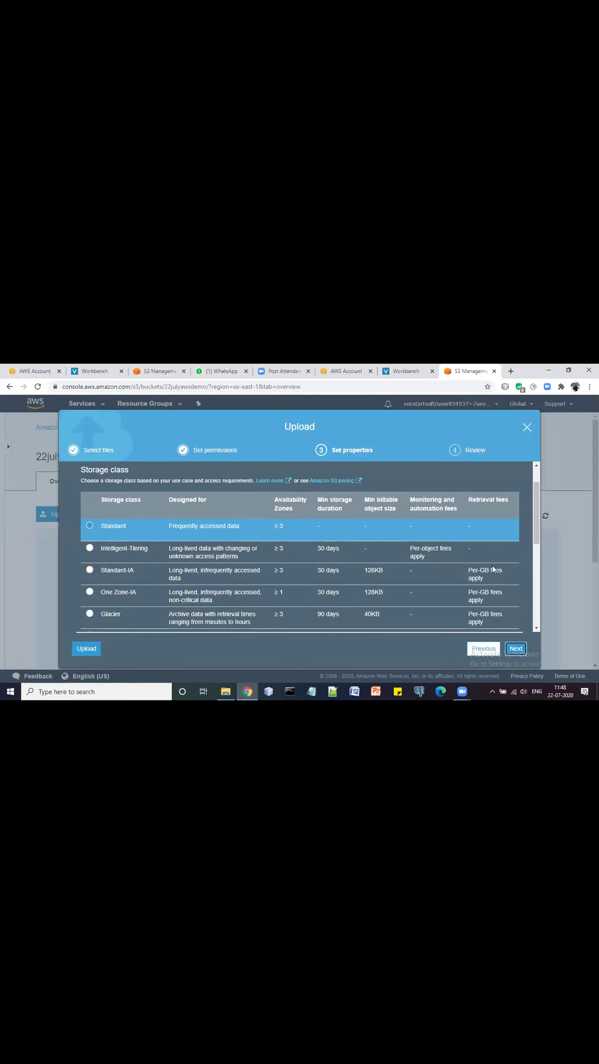
scroll(494, 569, "down", 1)
scroll(494, 568, "up", 2)
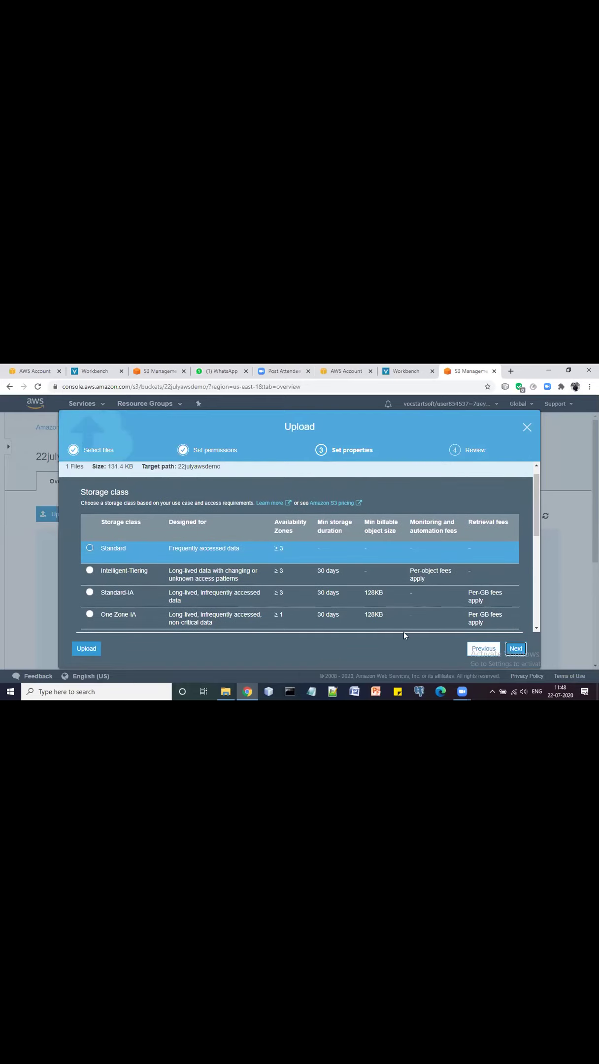
left_click(515, 649)
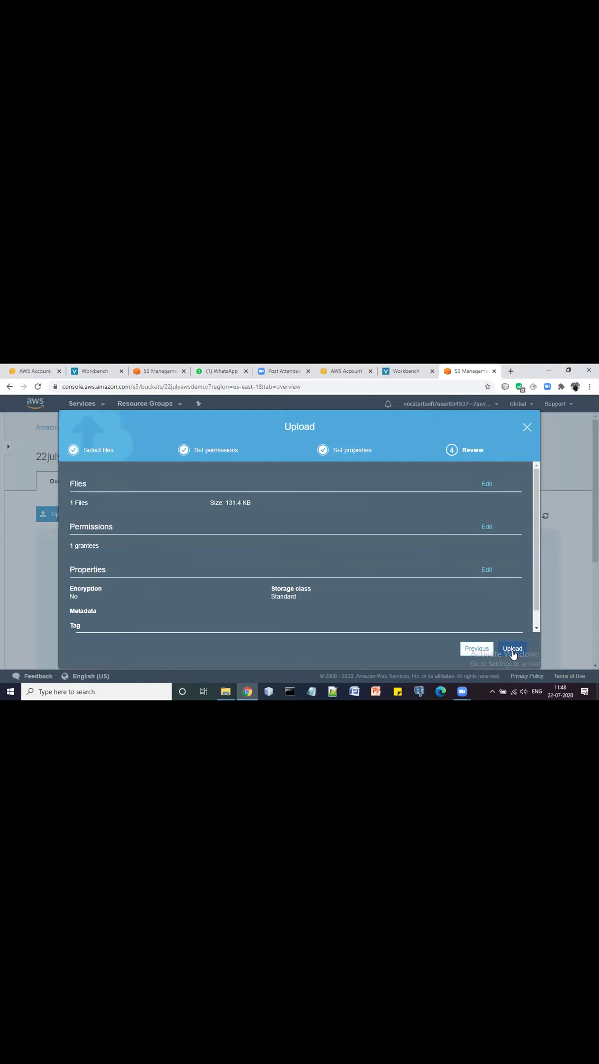
Step: Review and upload the image to the bucket, and open the bucket's properties
scroll(495, 588, "down", 1)
scroll(496, 588, "up", 1)
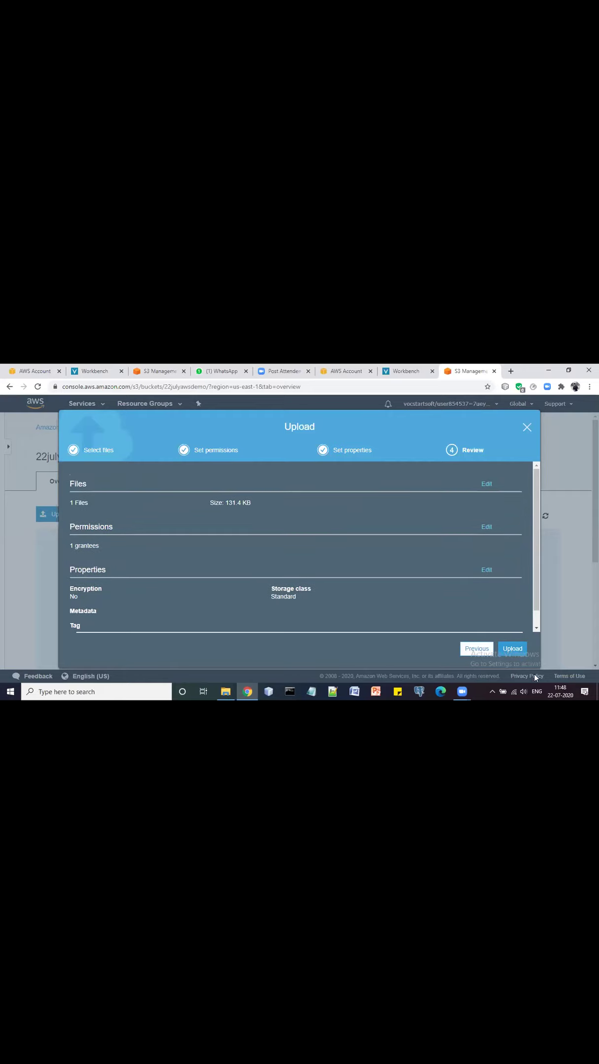
left_click(512, 649)
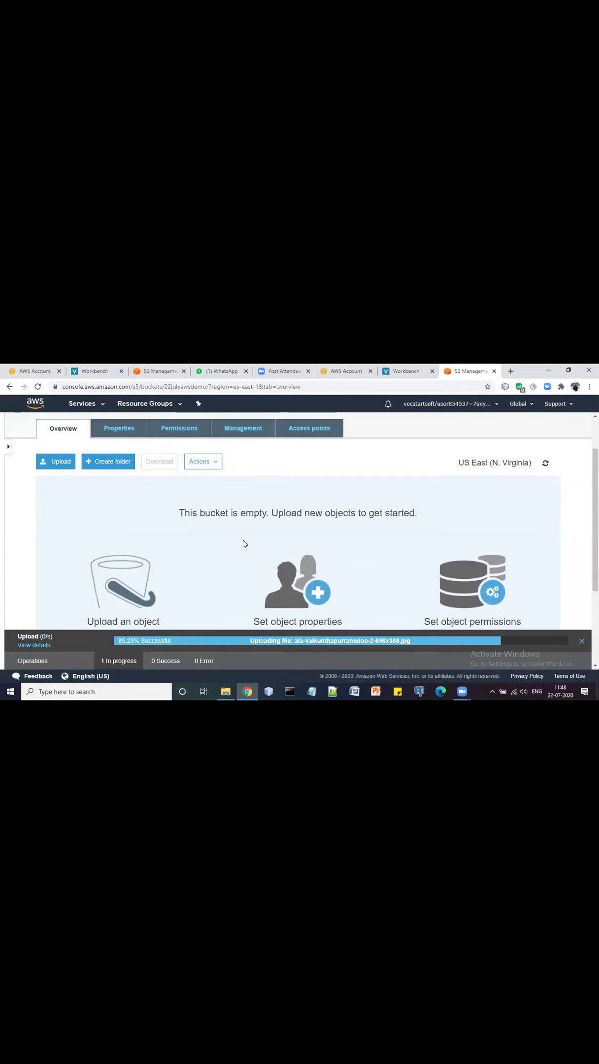
left_click(98, 450)
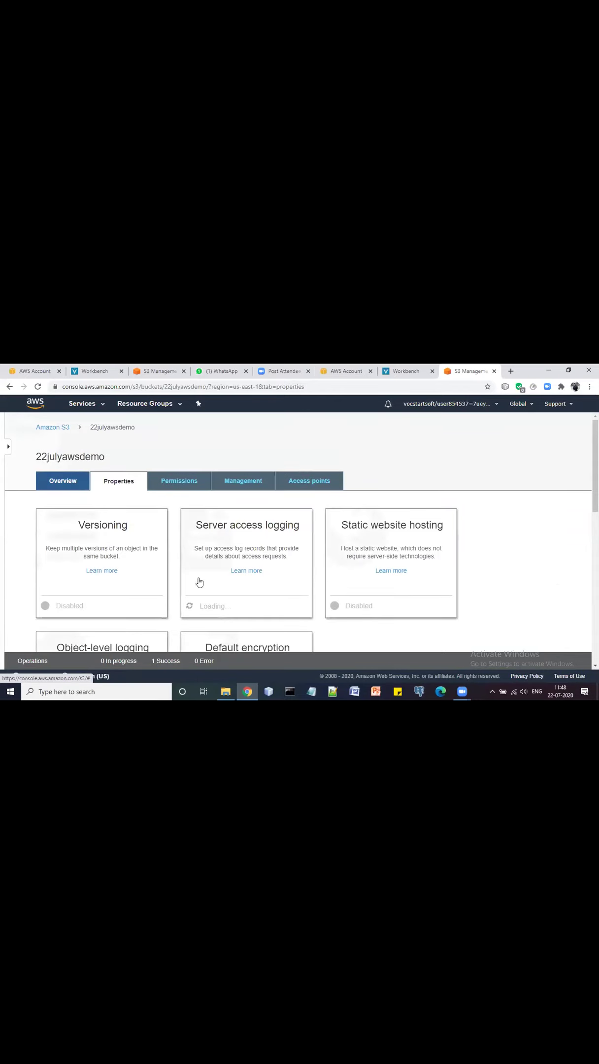
Step: Return to the bucket's object overview and view the details of the uploaded ala-vaikunthapurramuloo-2-696x388.jpg image
left_click(84, 478)
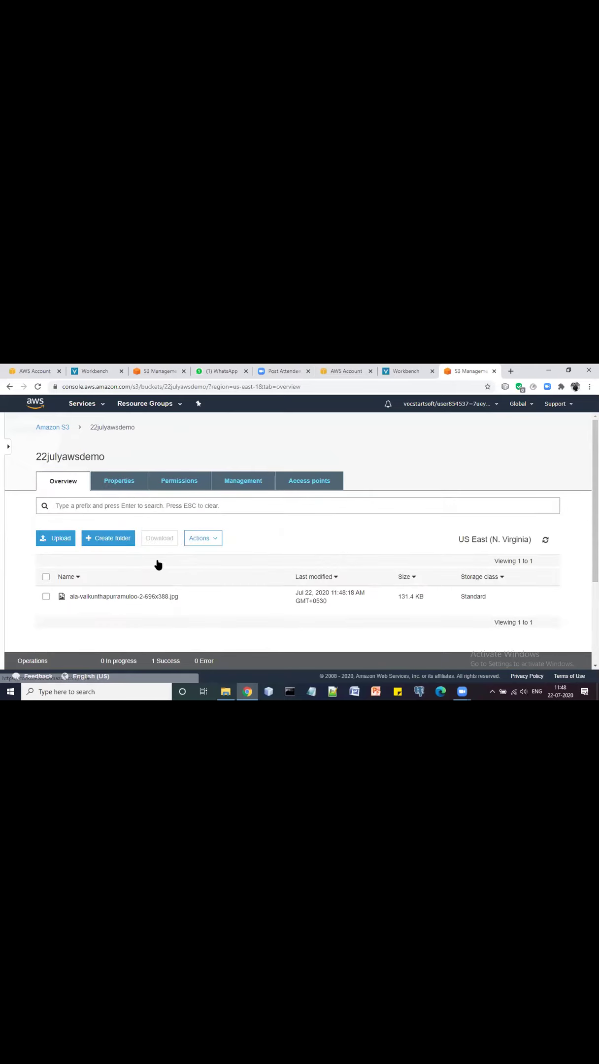
scroll(186, 596, "down", 1)
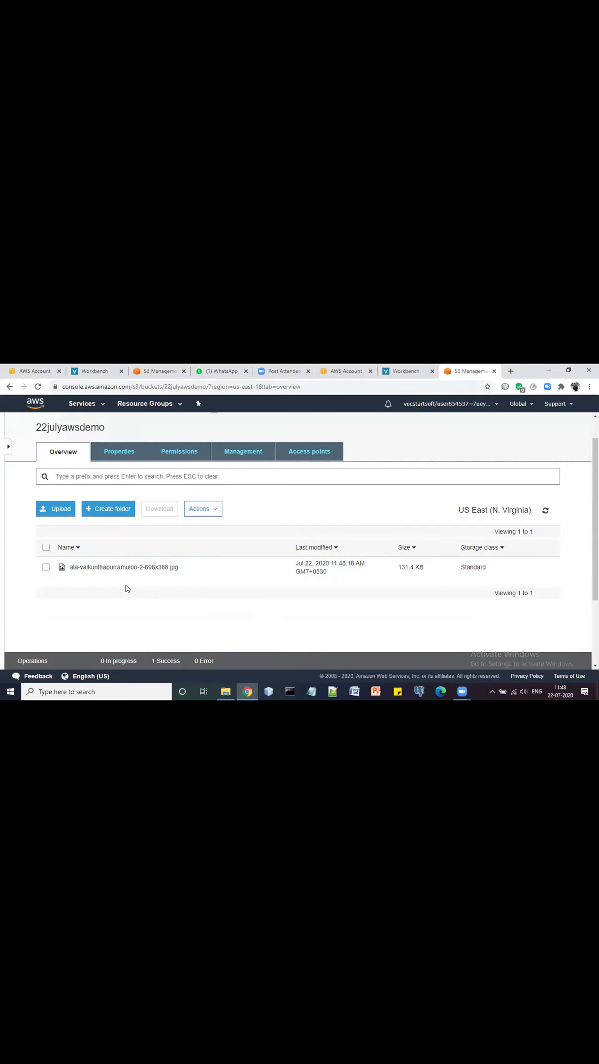
left_click(45, 568)
left_click(258, 569)
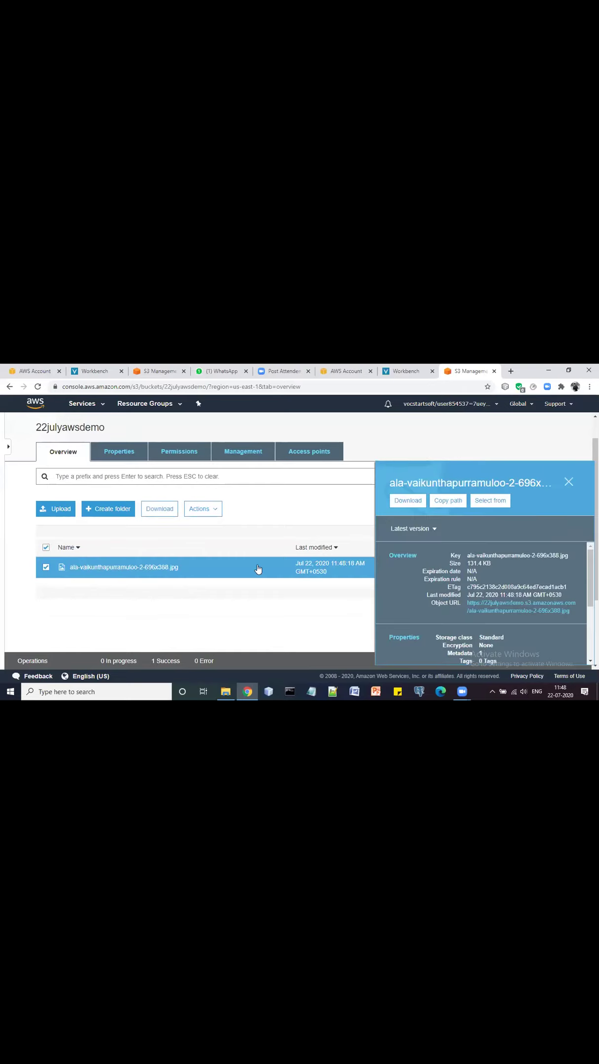
scroll(527, 625, "down", 3)
scroll(527, 629, "up", 2)
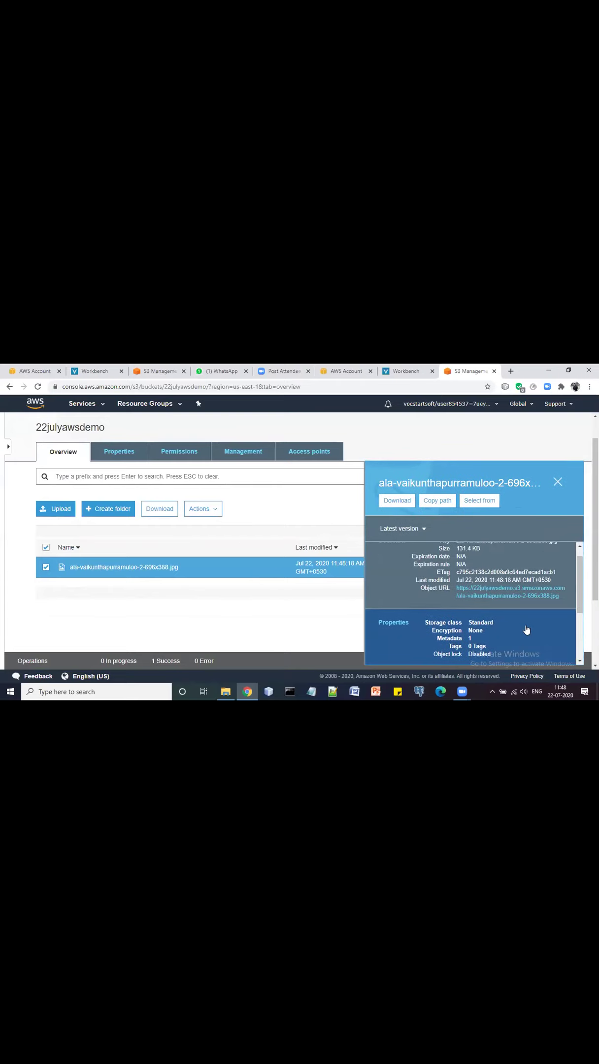
Step: Copy the image's object URL and open it in a new browser tab to test access
right_click(461, 593)
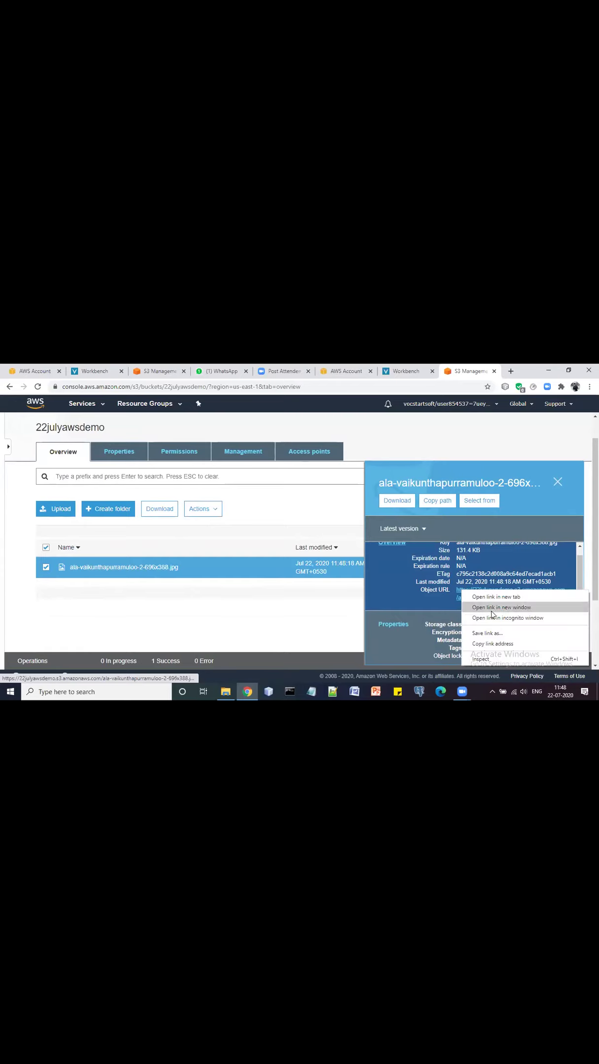
left_click(488, 644)
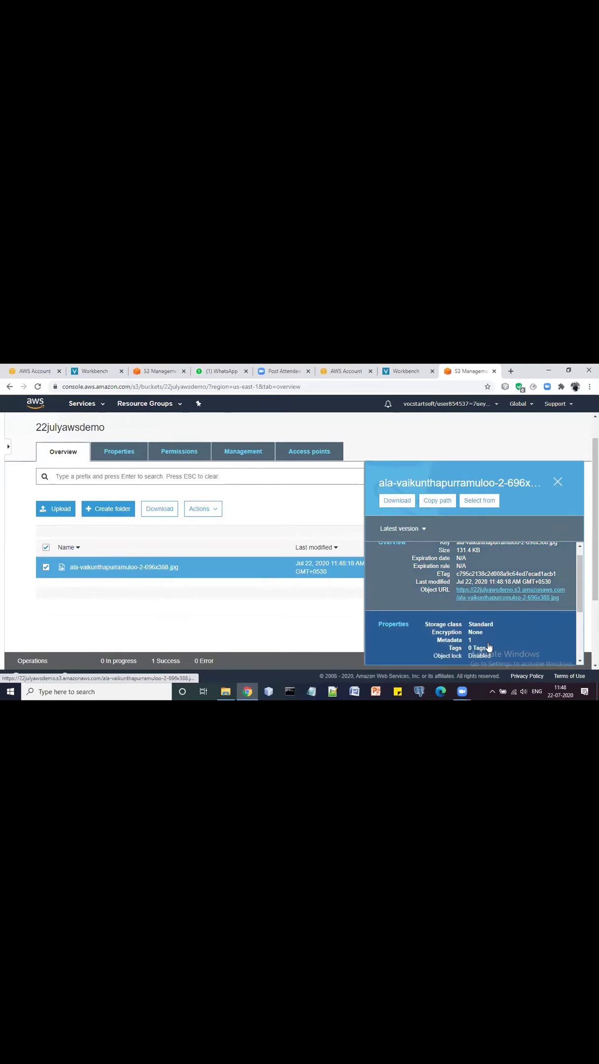
left_click(508, 373)
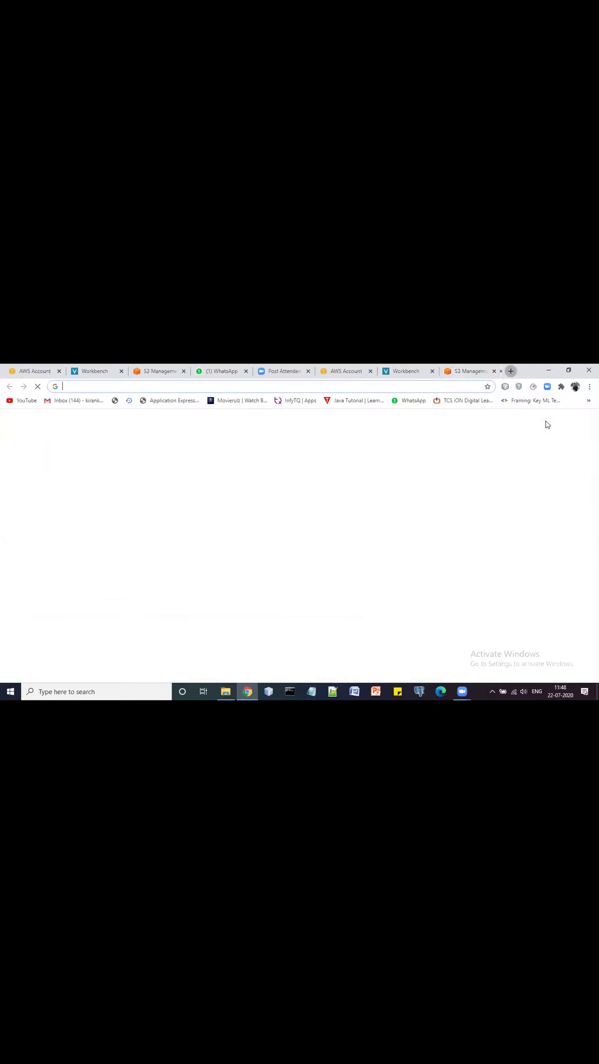
key("ctrl+v")
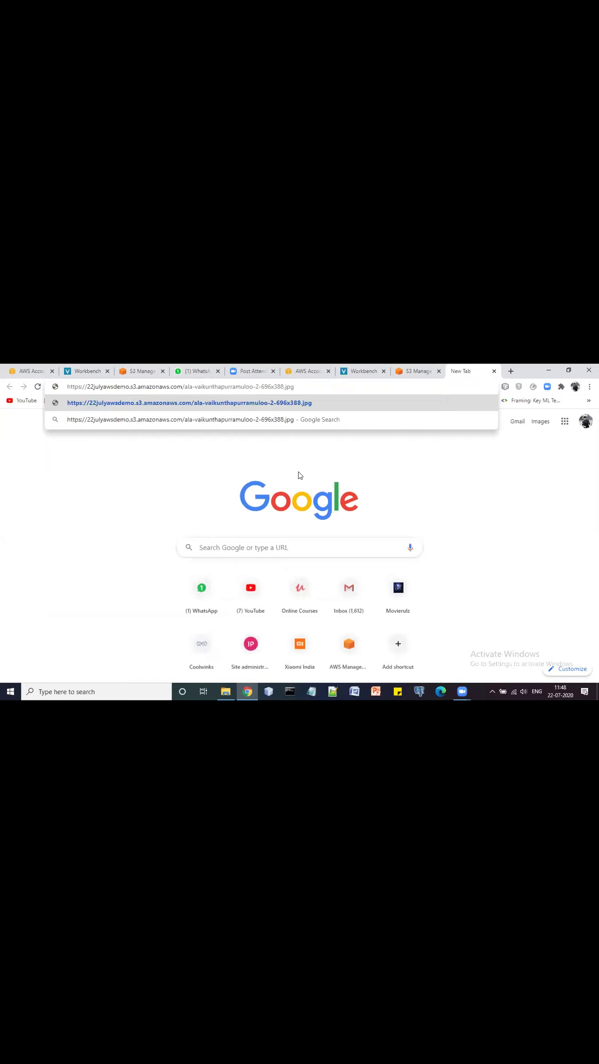
key("Return")
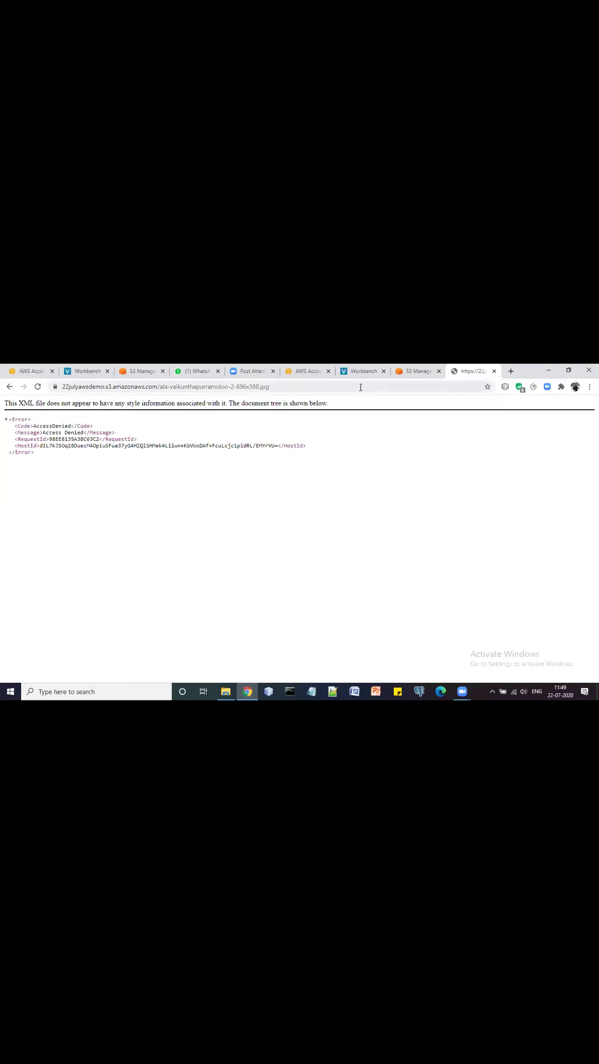
Step: Return to the bucket and make ala-vaikunthapurramuloo-2-696x388.jpg public
left_click(406, 375)
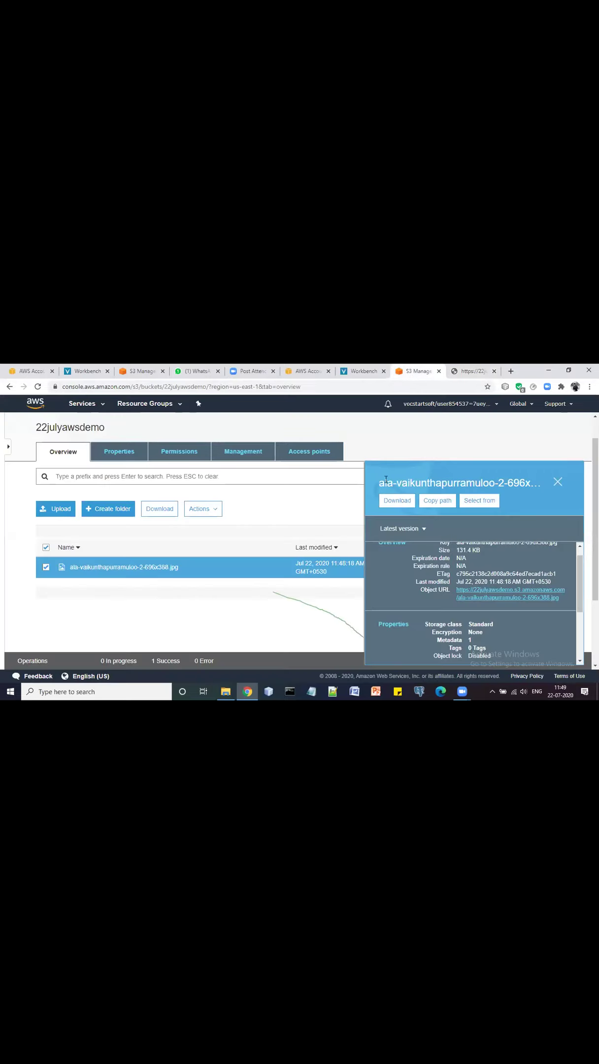
left_click(557, 482)
right_click(266, 572)
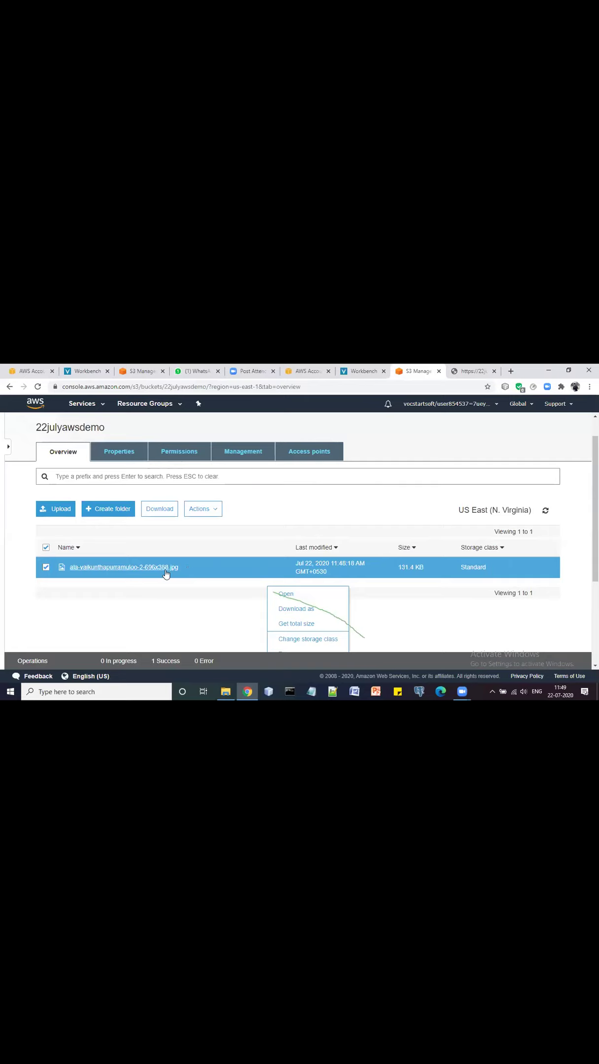
left_click(213, 570)
right_click(213, 570)
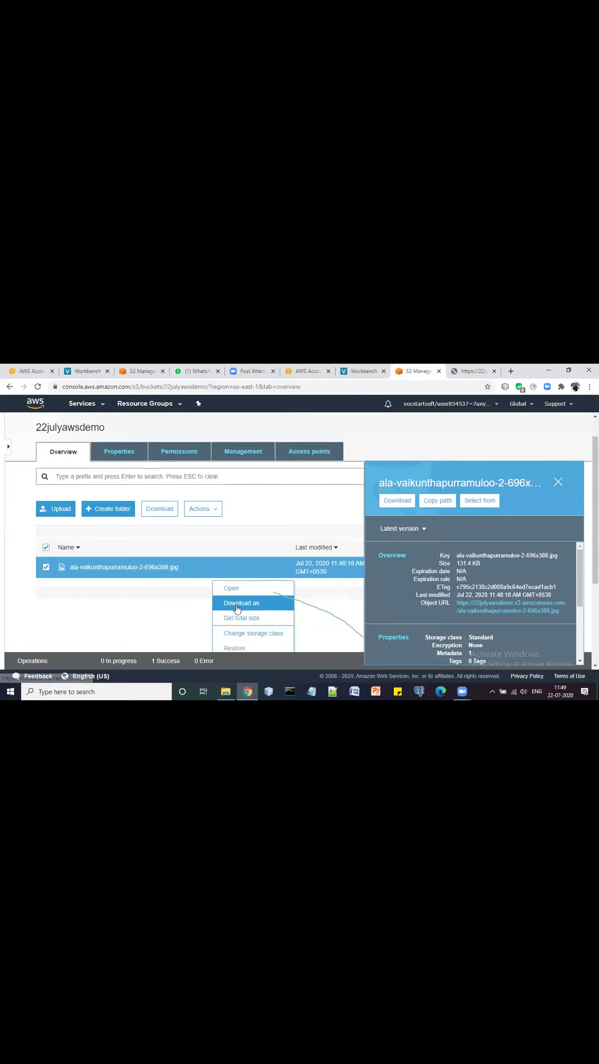
scroll(236, 609, "down", 2)
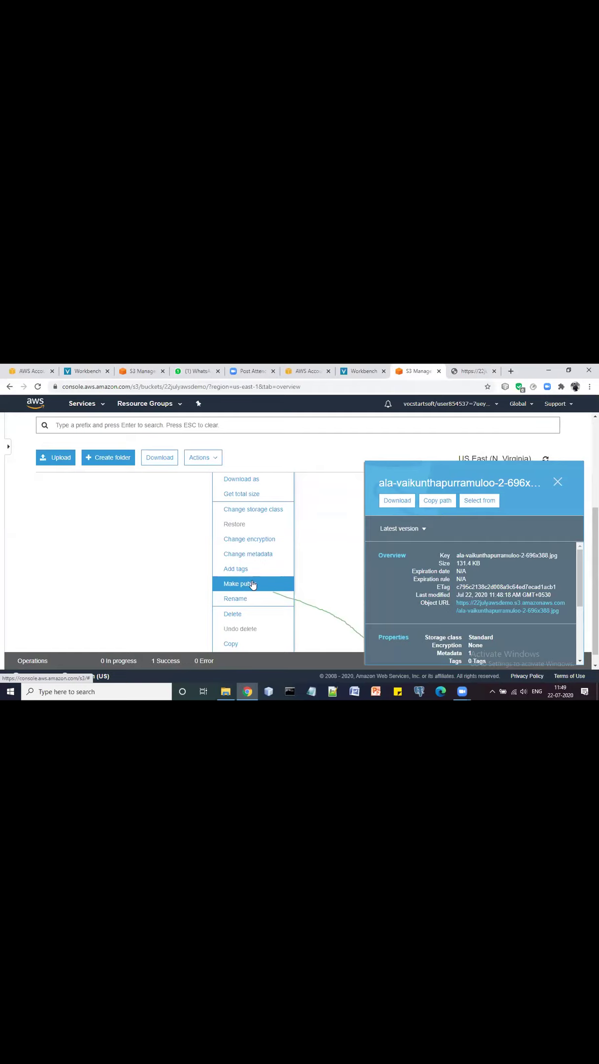
left_click(251, 584)
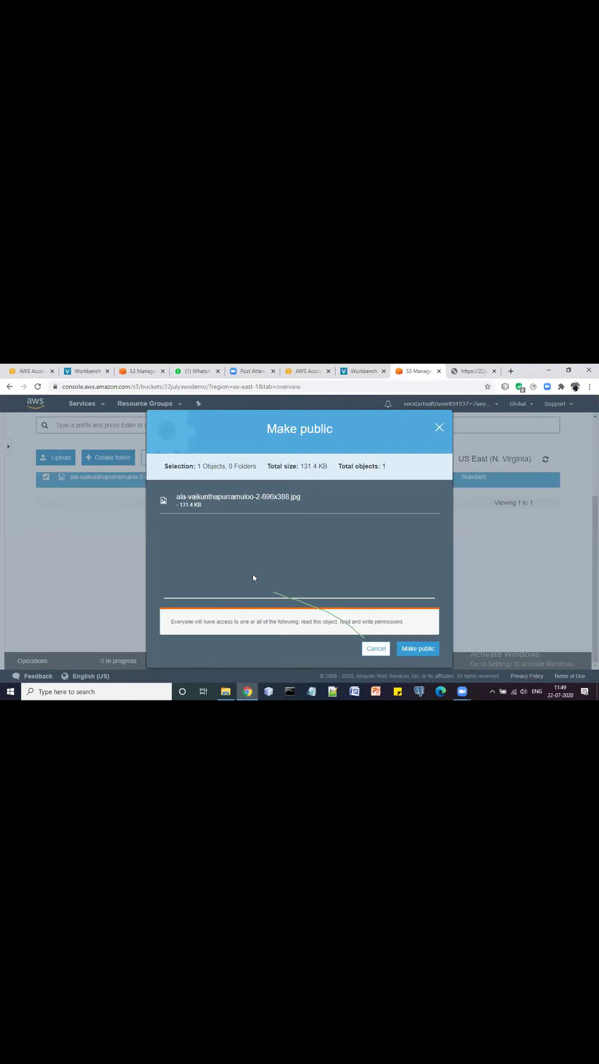
left_click(420, 648)
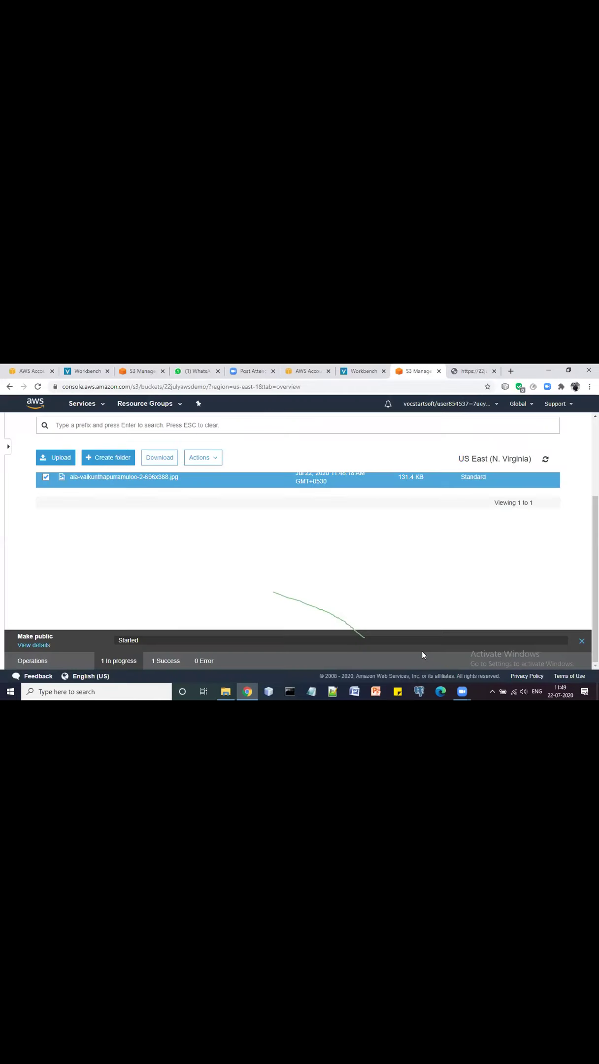
Step: Reload the image's object URL to check public access, and close that browser tab
left_click(468, 366)
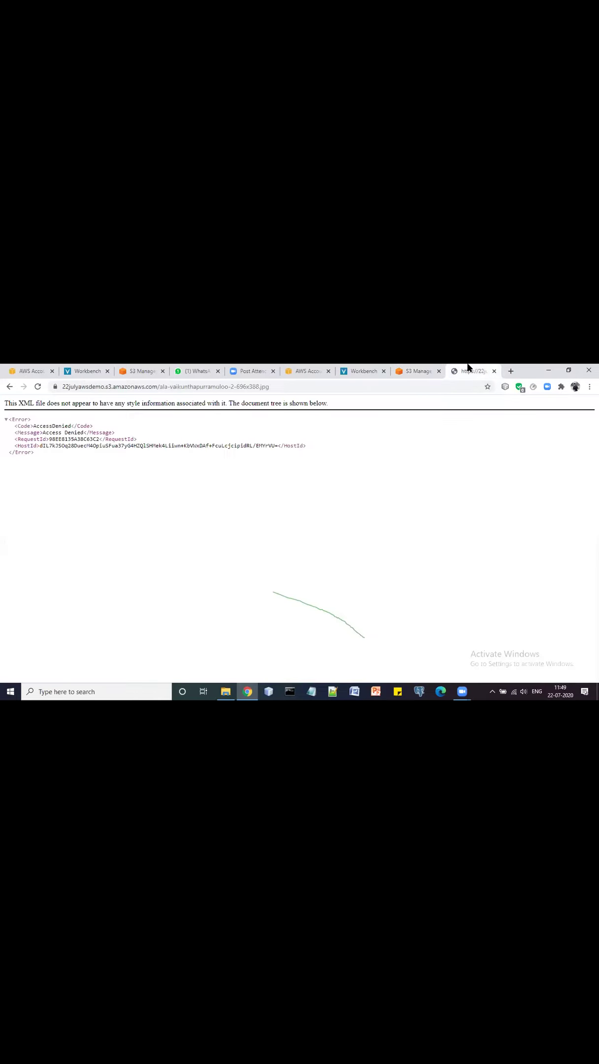
left_click(37, 386)
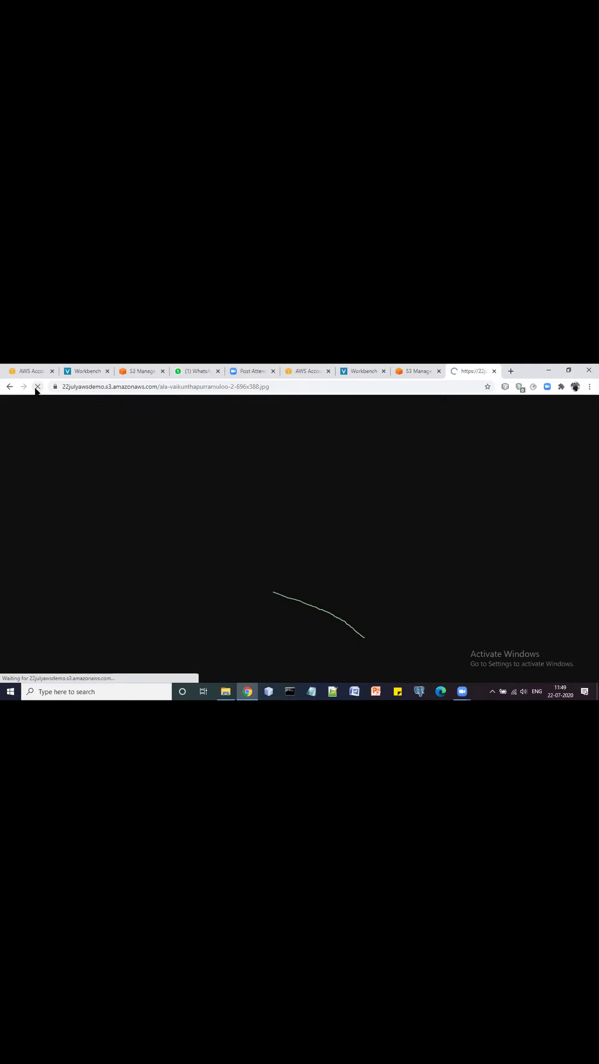
key("ctrl+plus")
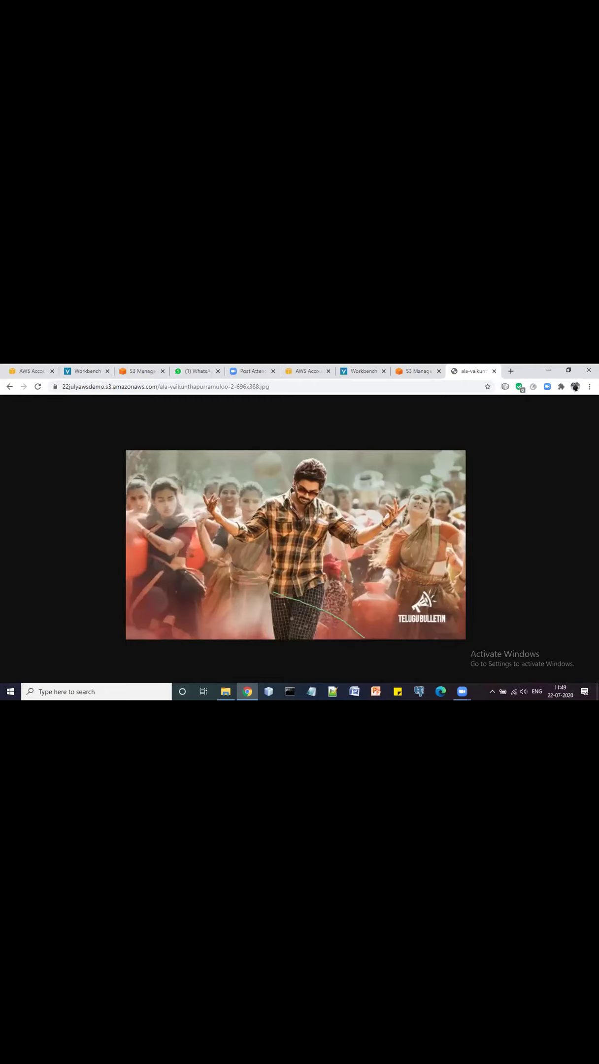
key("ctrl+minus")
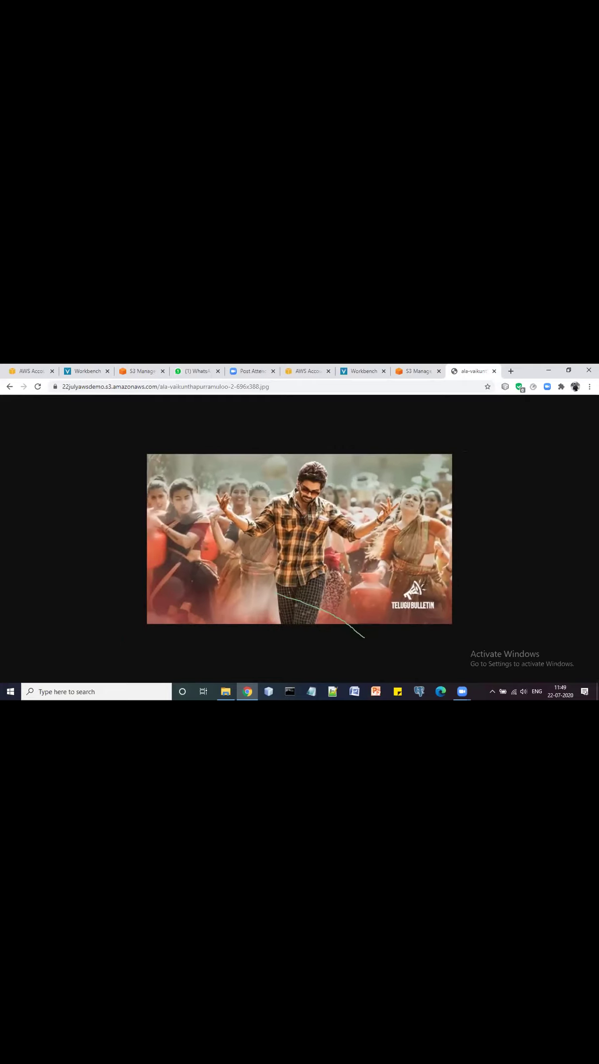
left_click(494, 371)
Step: Enable versioning in the properties of the 22julyawsdemo bucket and save the setting
scroll(213, 543, "up", 3)
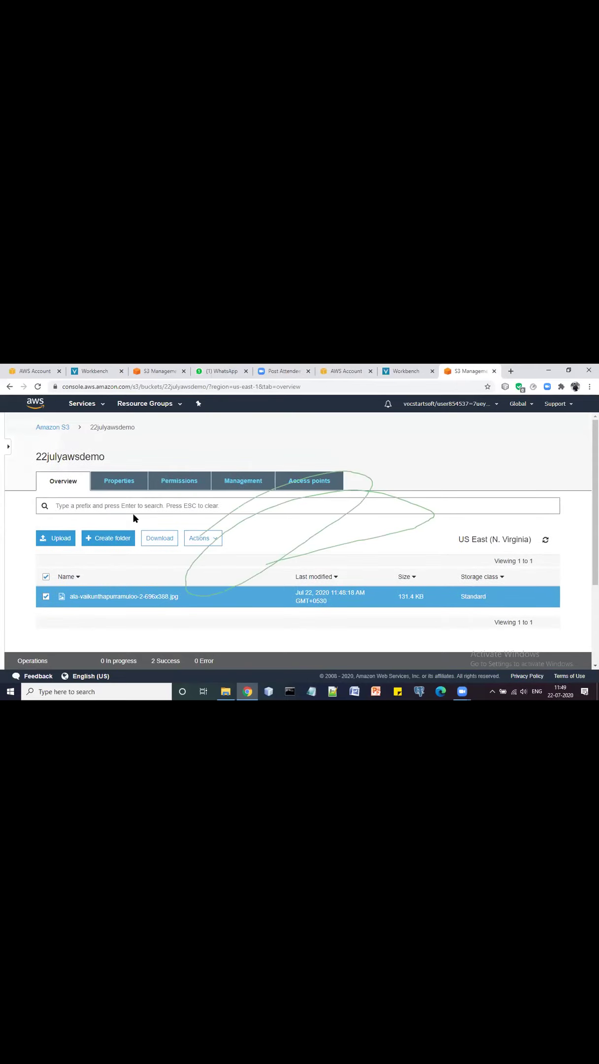
left_click(118, 484)
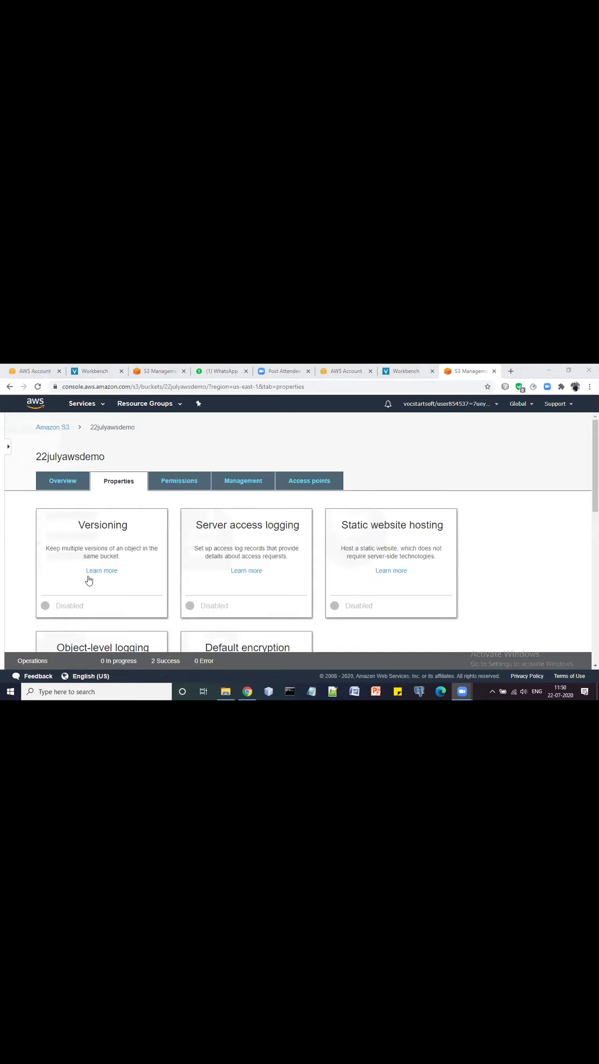
left_click(78, 605)
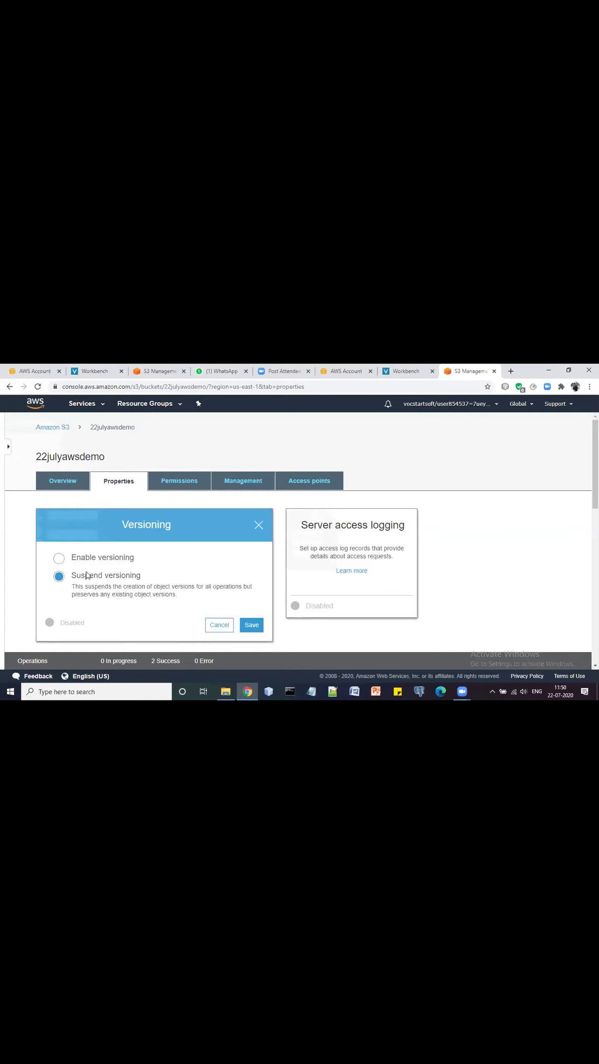
left_click(59, 559)
left_click(250, 626)
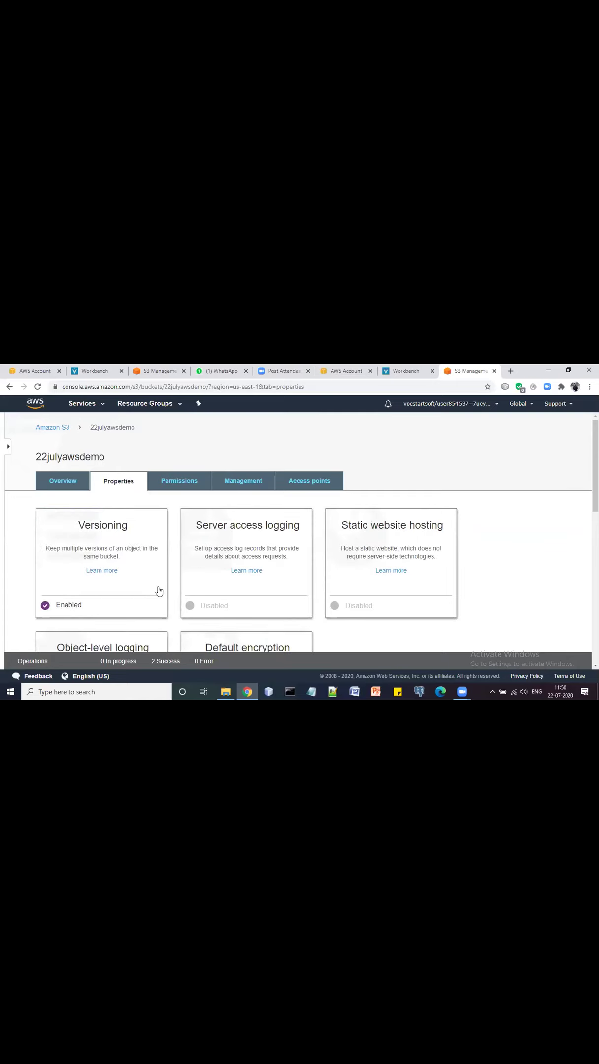
Step: Upload ala-vaikunthapurramuloo-2-696x388.jpg from the pics folder to the bucket again with the default settings
left_click(67, 485)
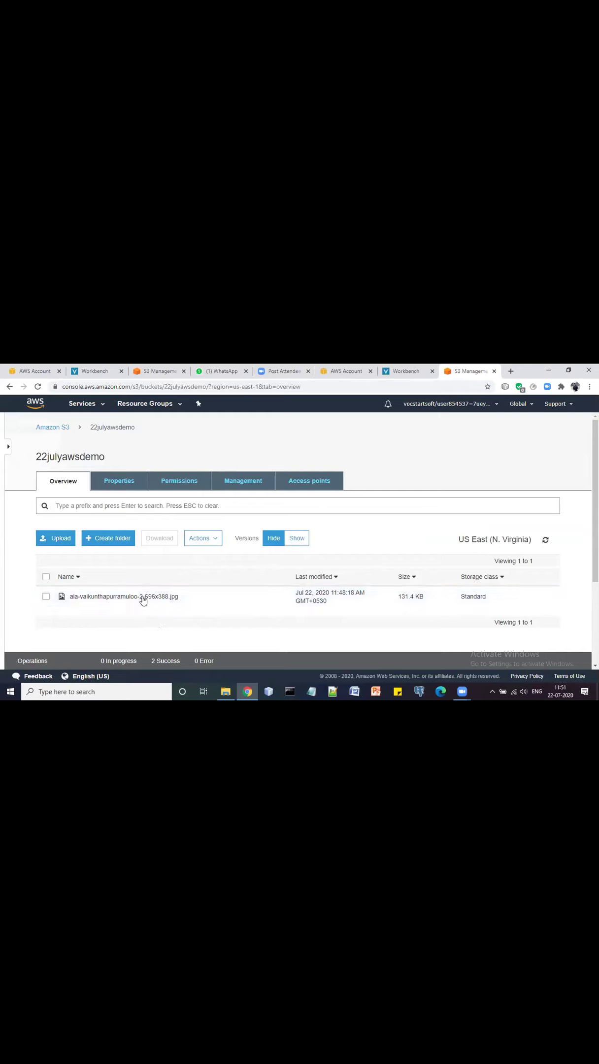
left_click(59, 540)
left_click(299, 623)
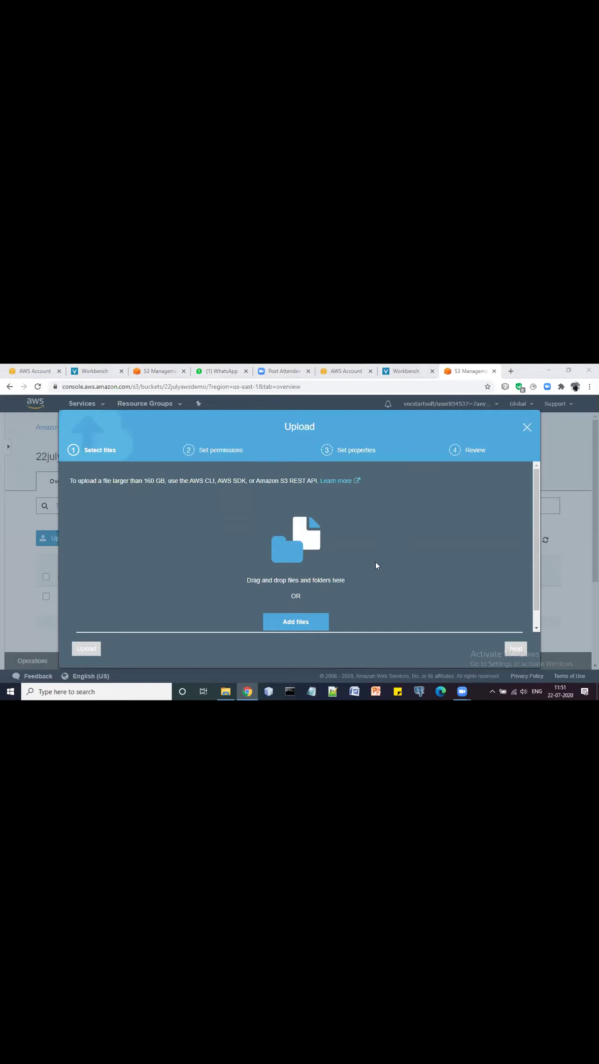
left_click(384, 528)
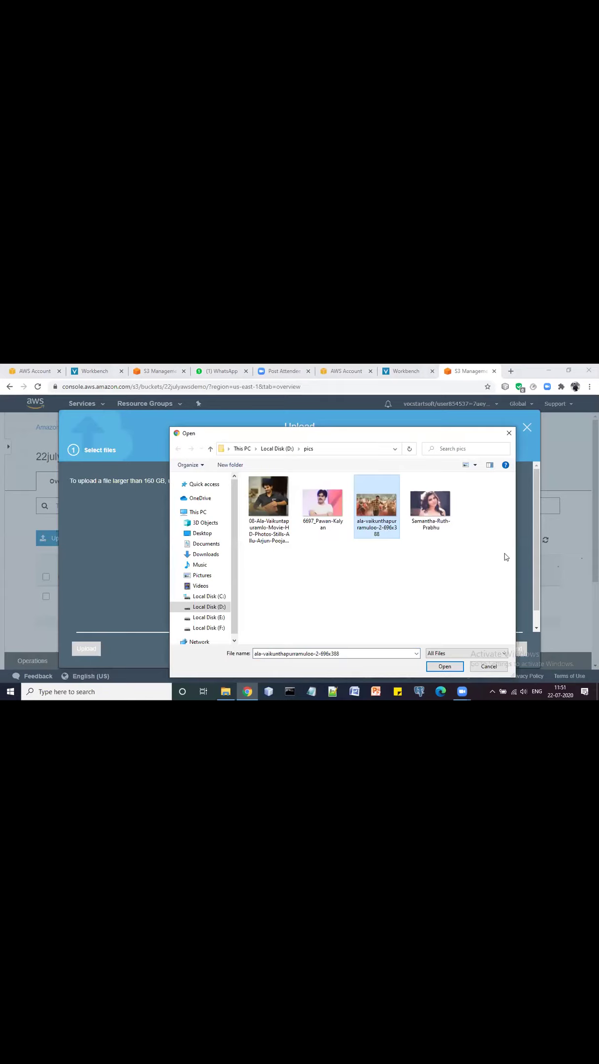
left_click(446, 668)
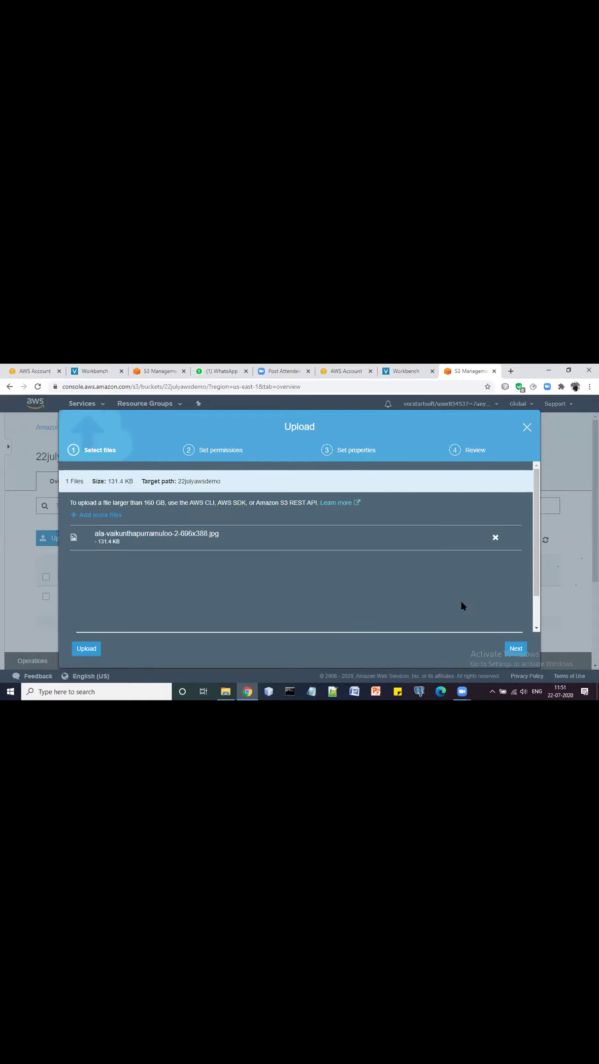
left_click(86, 649)
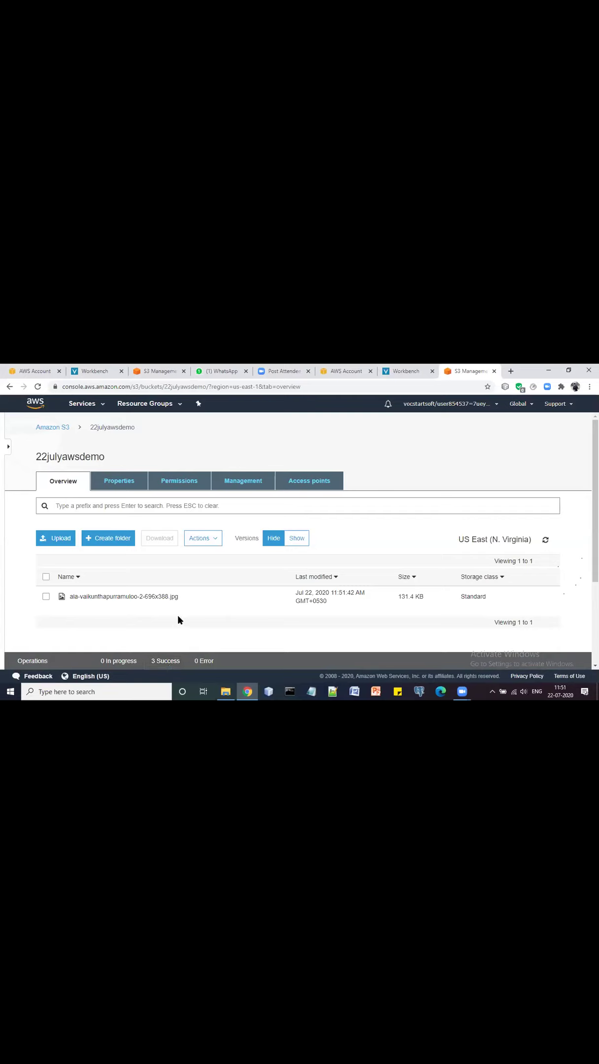
Step: Show the image's object versions, inspect the details of the latest version, and hide the versions again
scroll(192, 562, "down", 2)
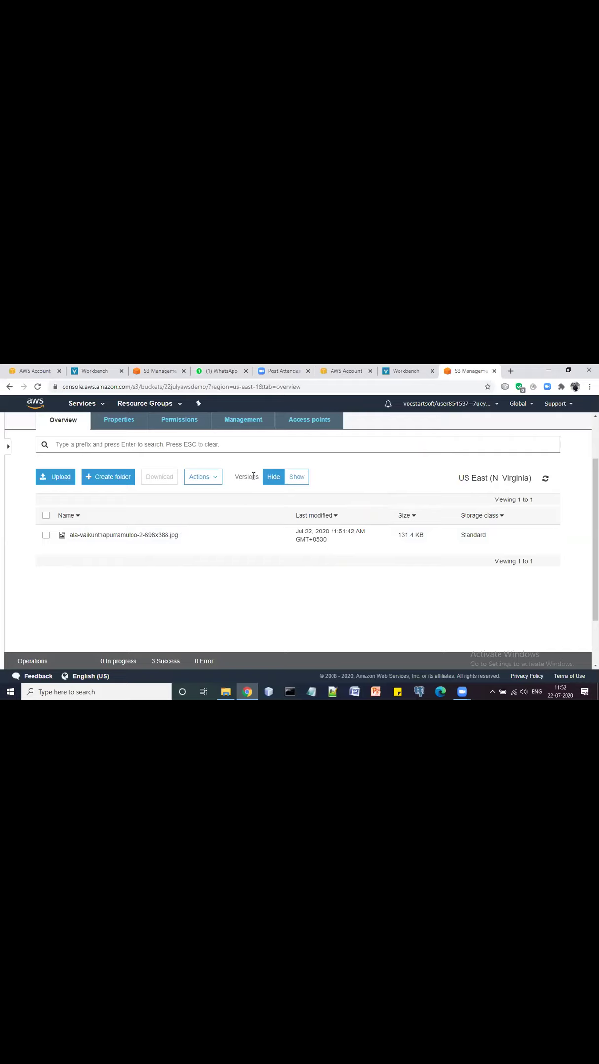
left_click(295, 476)
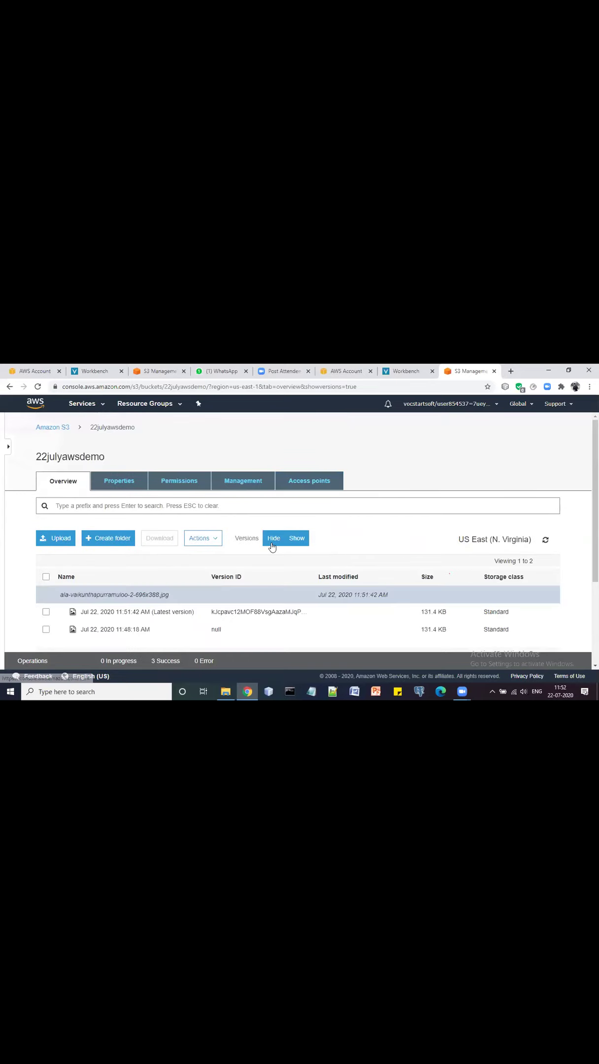
scroll(246, 600, "down", 1)
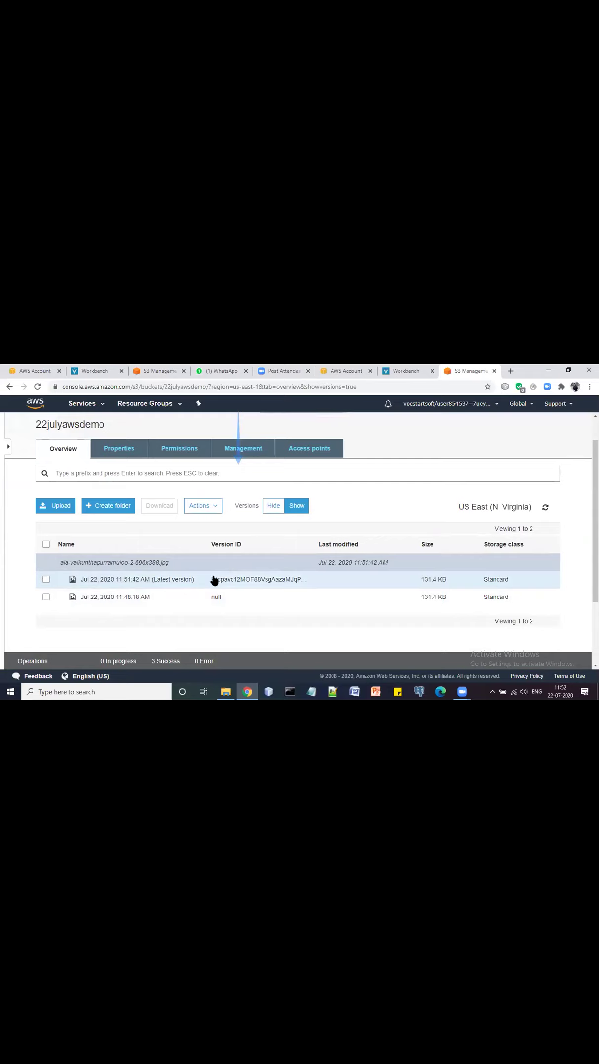
left_click(299, 578)
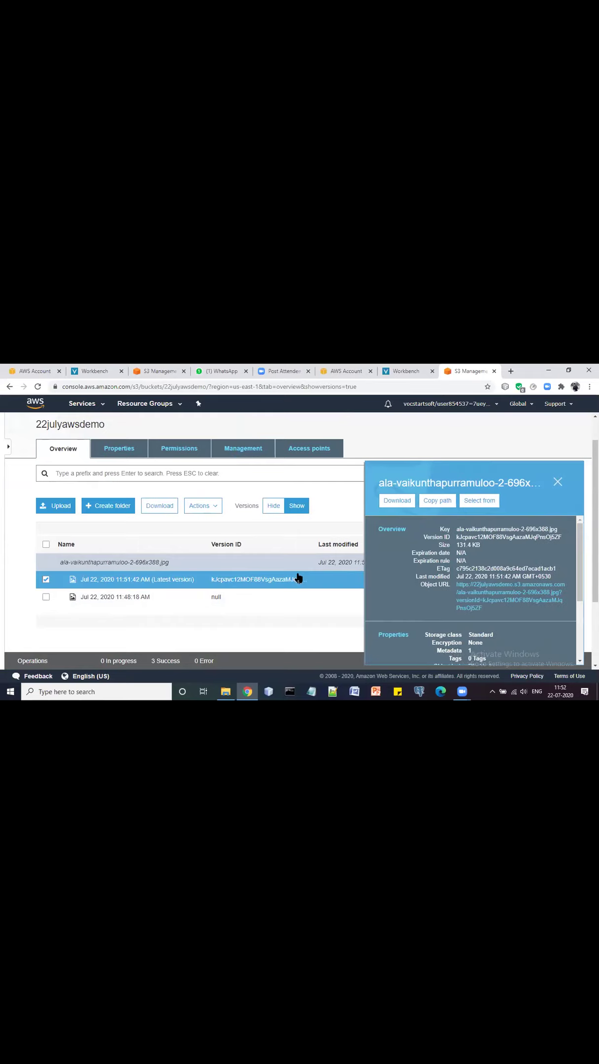
left_click(558, 482)
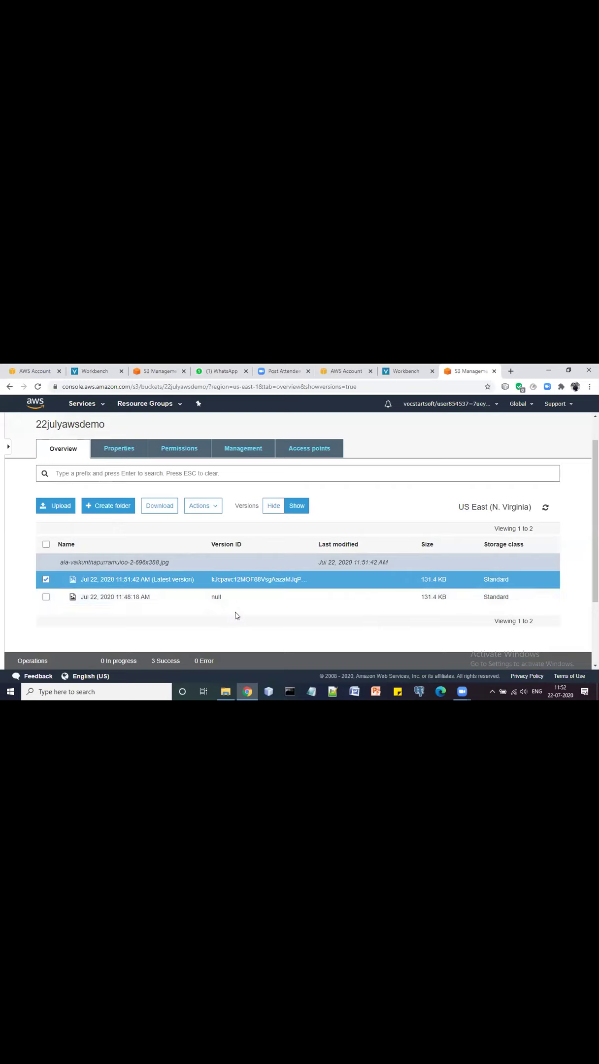
left_click(274, 506)
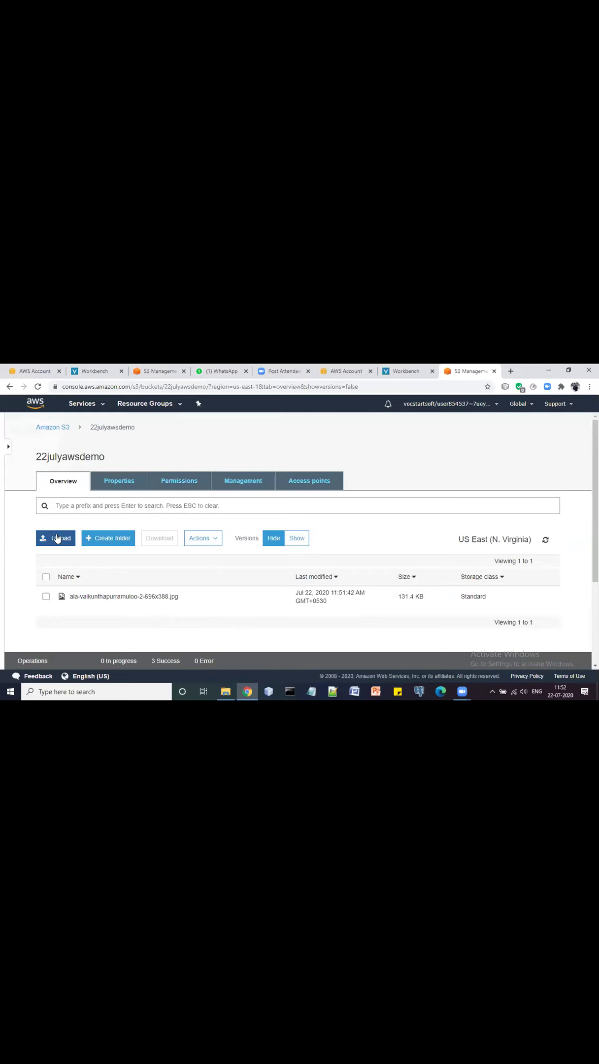
scroll(158, 597, "down", 1)
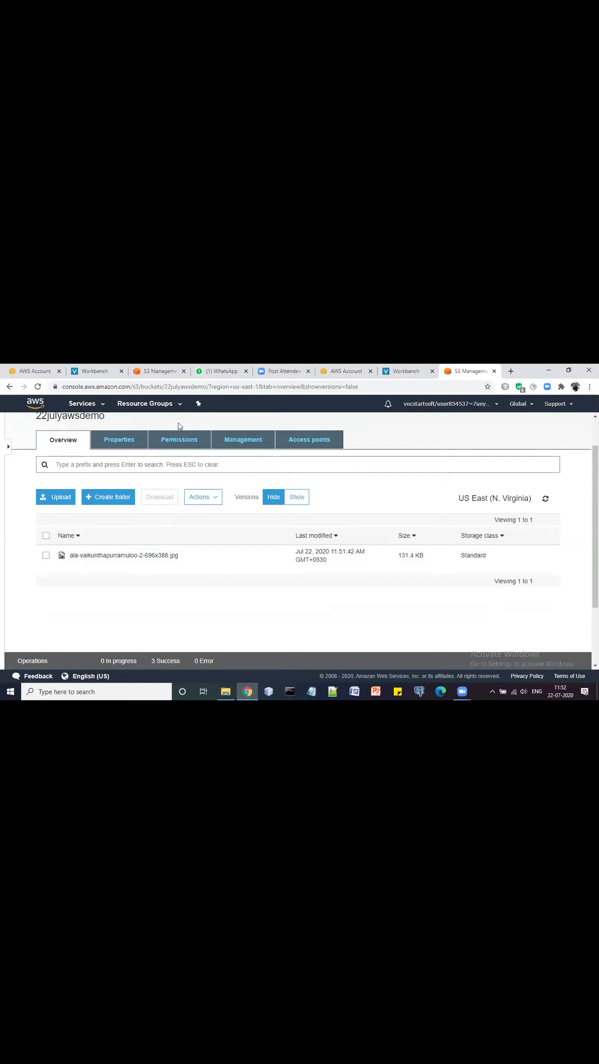
Step: Open the versioning settings in the 22julyawsdemo bucket's properties, review the options, and close them
left_click(136, 439)
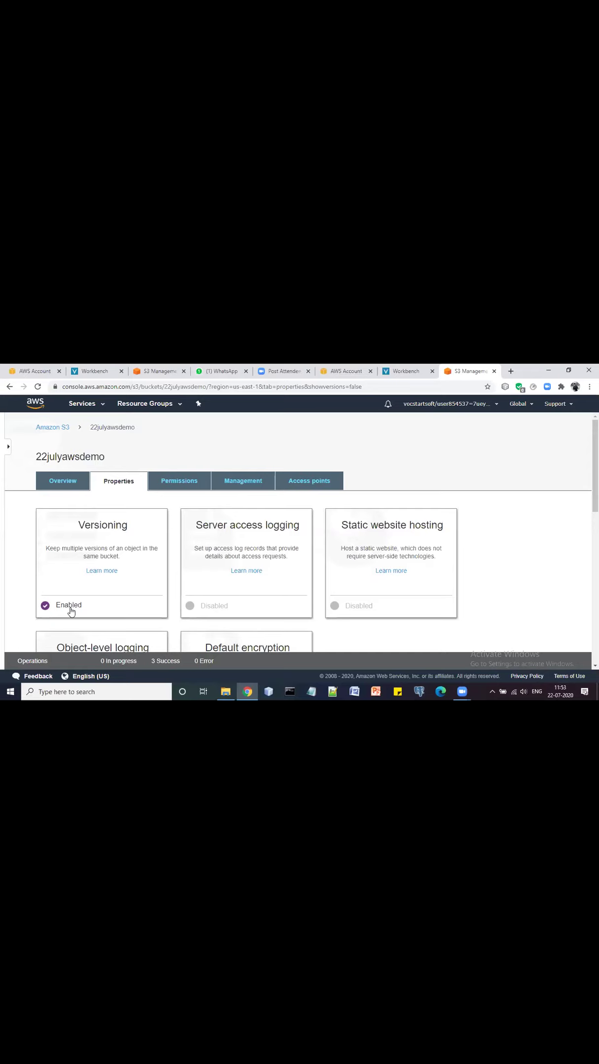
left_click_drag(71, 611, 87, 613)
left_click(118, 600)
left_click(118, 599)
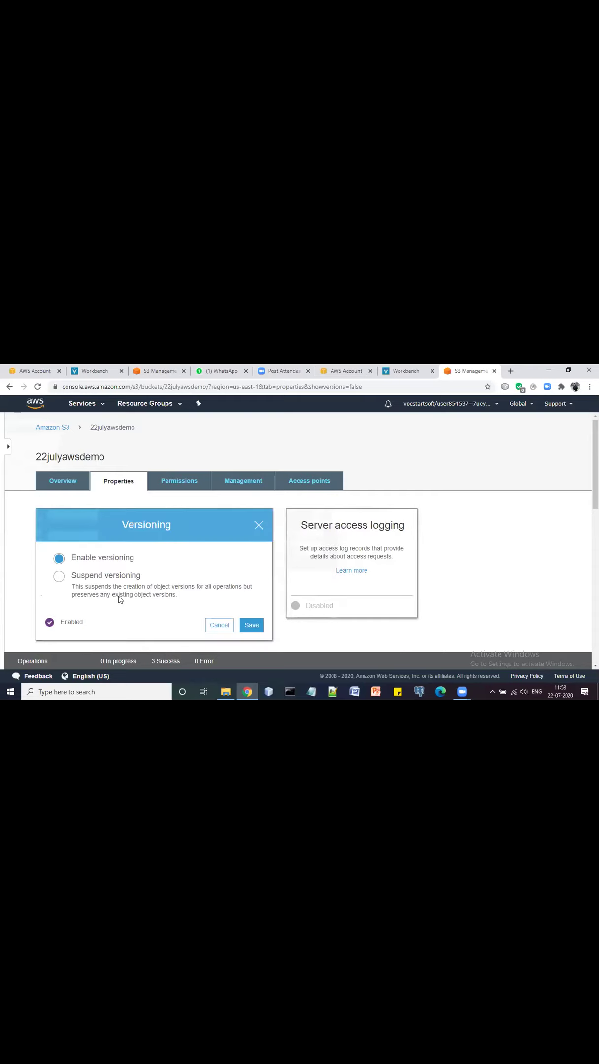
left_click(260, 526)
Step: Review the Block public access settings in the 22julyawsdemo bucket's permissions
left_click(185, 483)
scroll(175, 555, "down", 2)
scroll(173, 513, "up", 1)
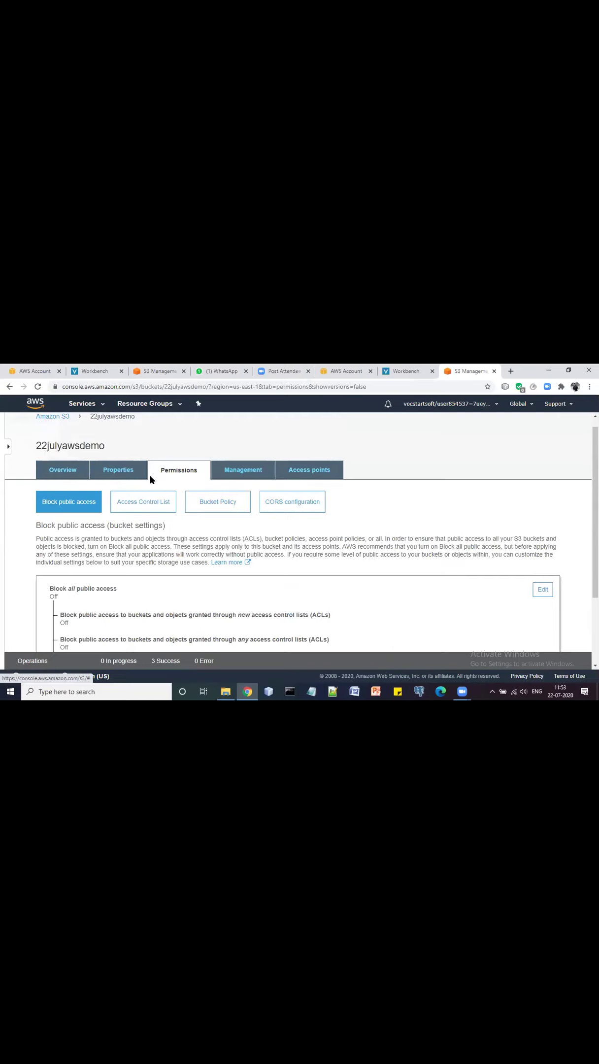
scroll(142, 578, "down", 1)
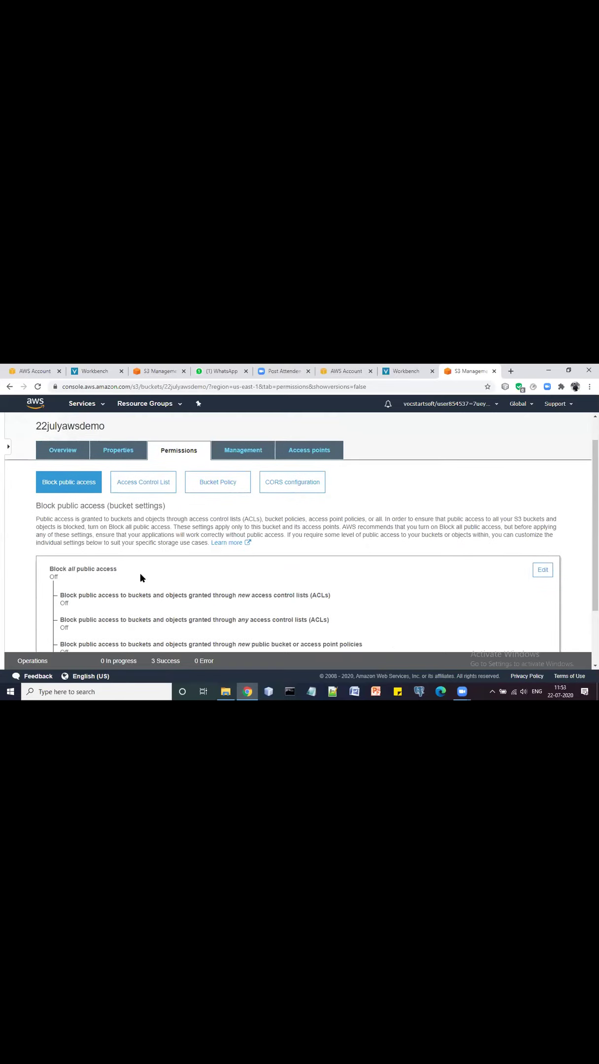
scroll(142, 578, "down", 1)
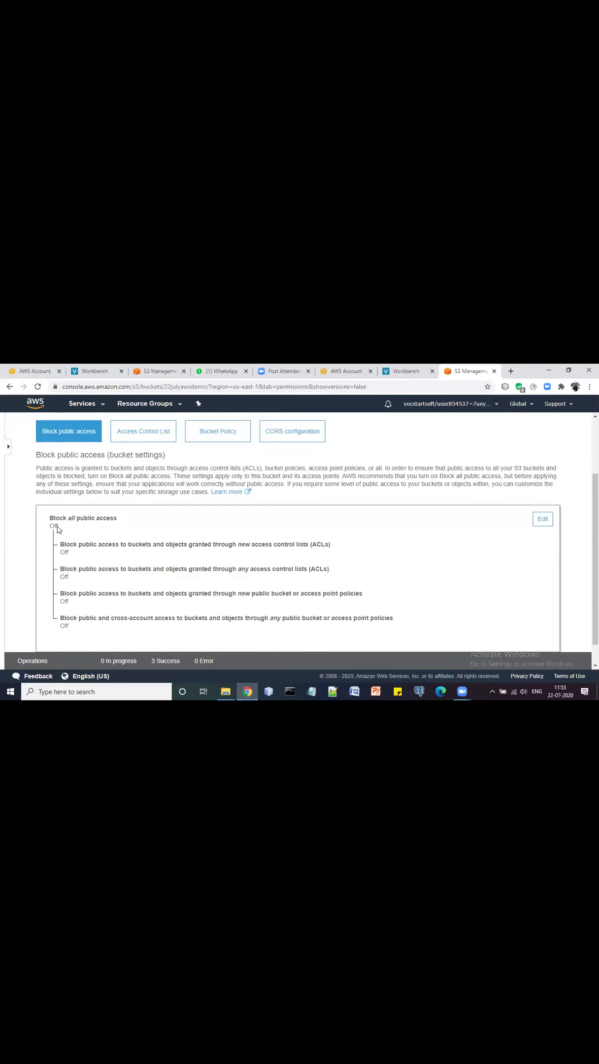
scroll(159, 580, "up", 1)
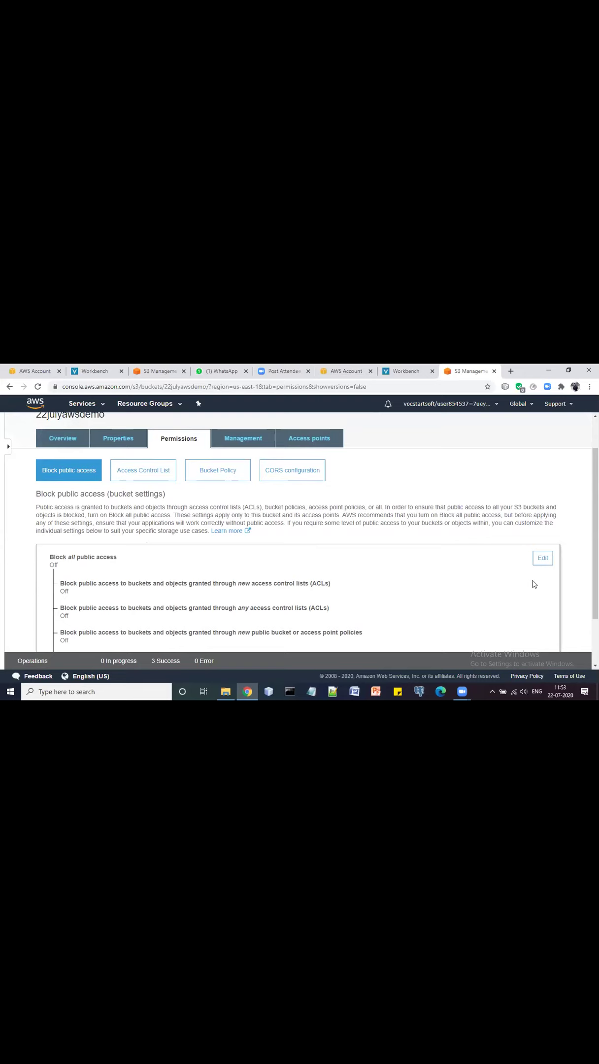
left_click(544, 560)
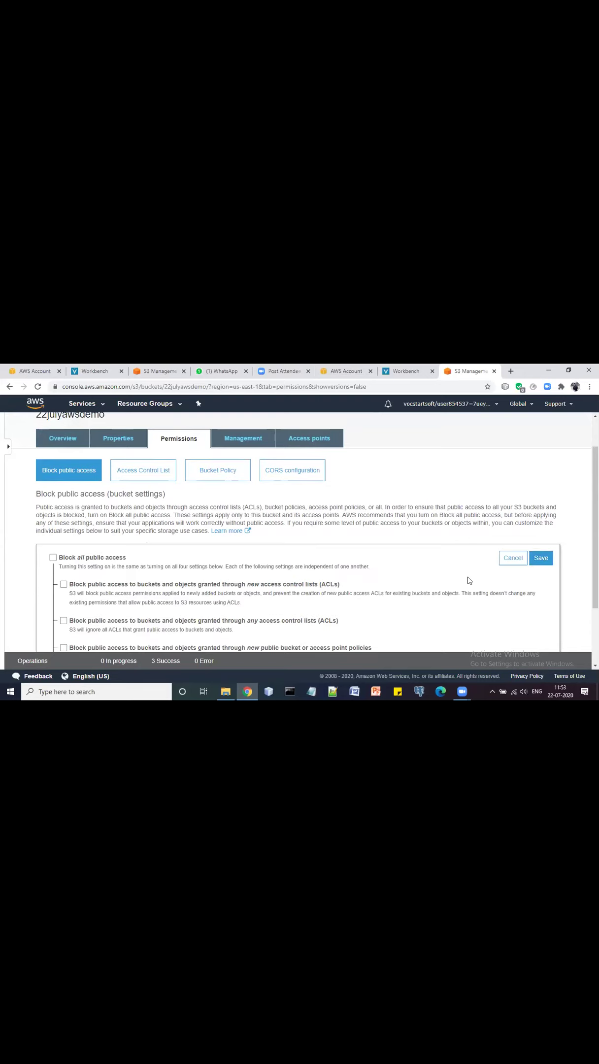
scroll(469, 580, "down", 2)
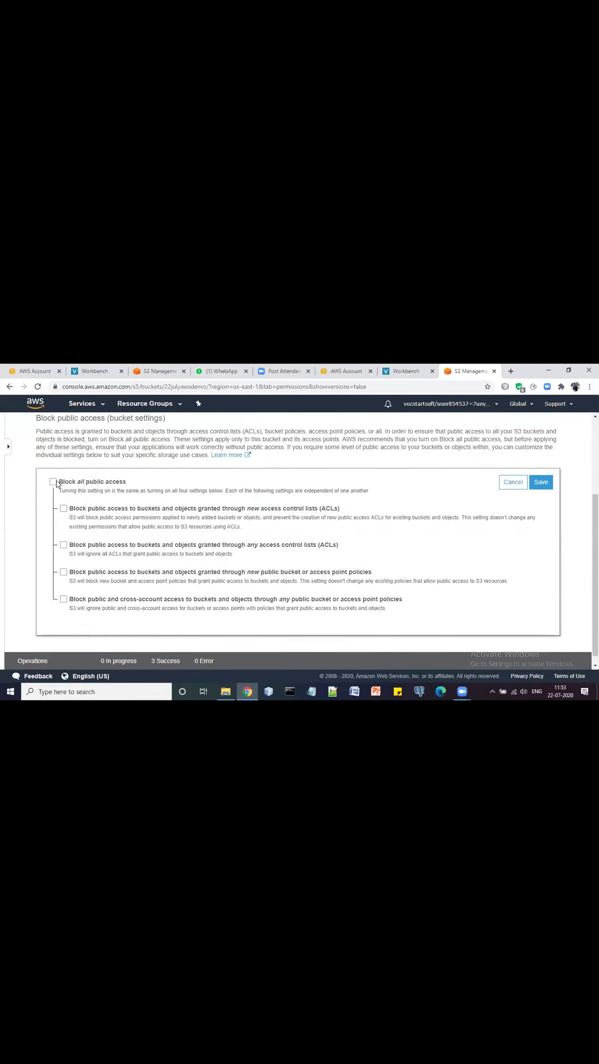
left_click(54, 482)
scroll(143, 499, "up", 2)
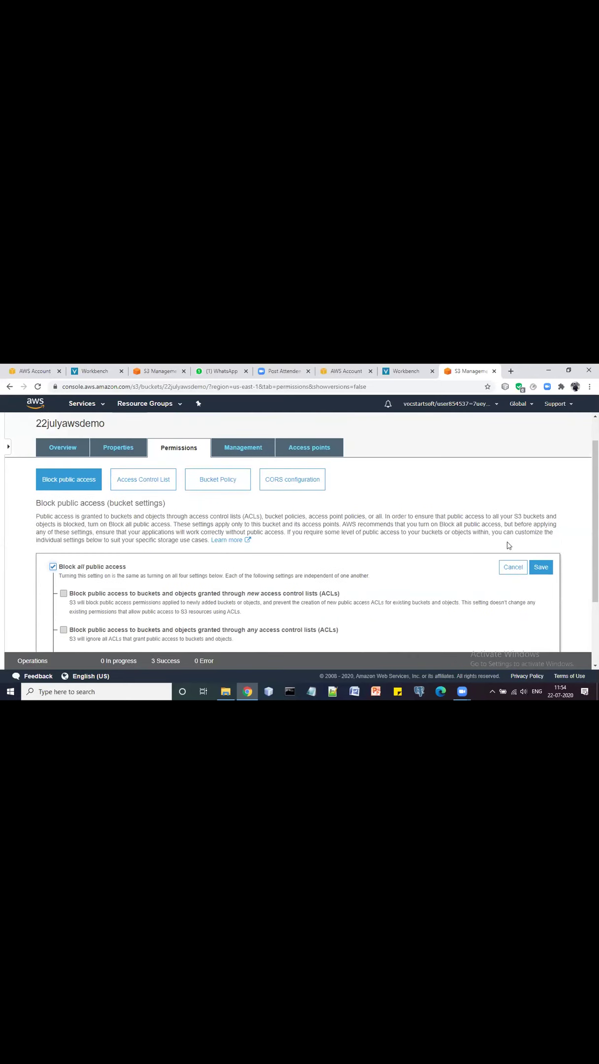
left_click(509, 569)
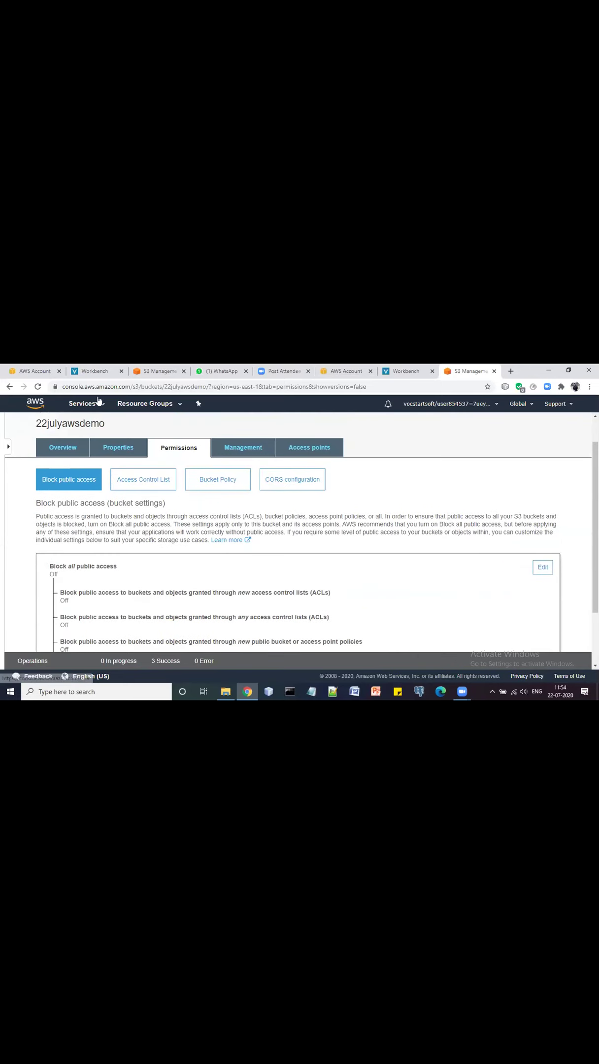
Step: Return to the bucket's object list and open the object URL of ala-vaikunthapurramuloo-2-696x388.jpg from its details to check public access
left_click(63, 447)
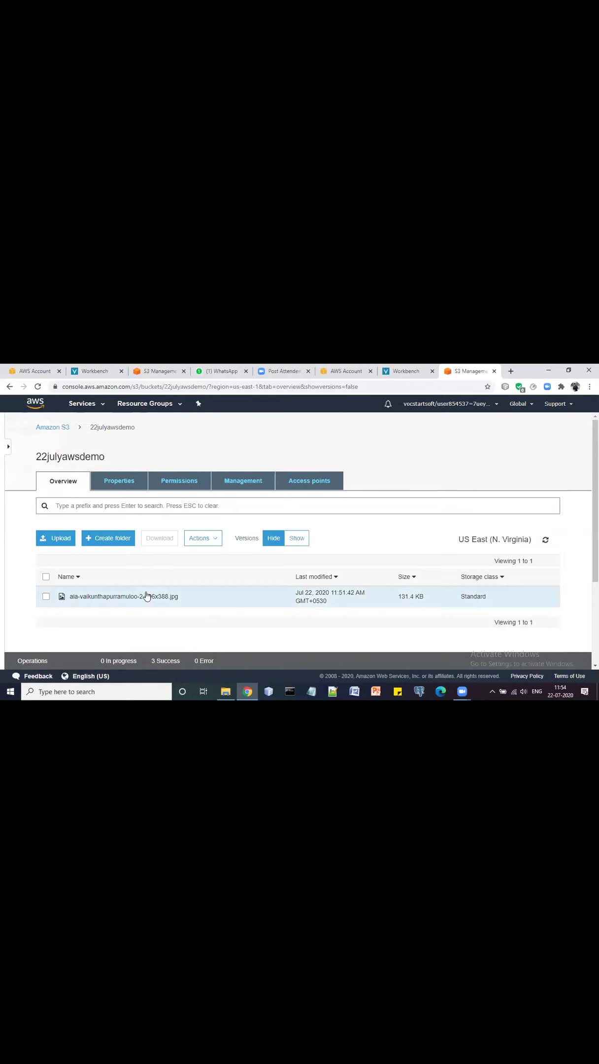
right_click(146, 596)
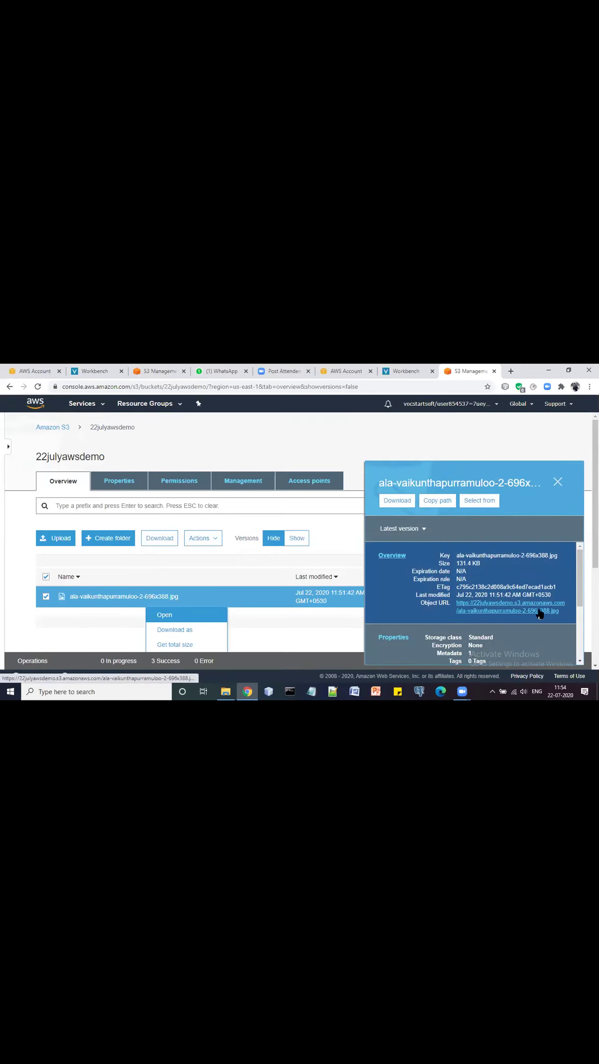
right_click(488, 500)
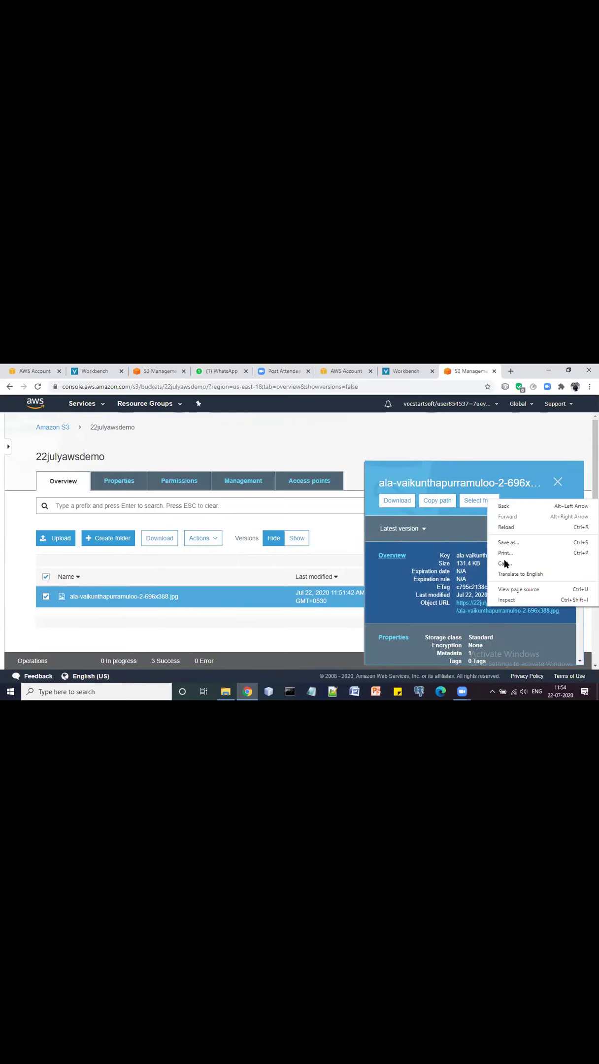
left_click(473, 606)
left_click(474, 606)
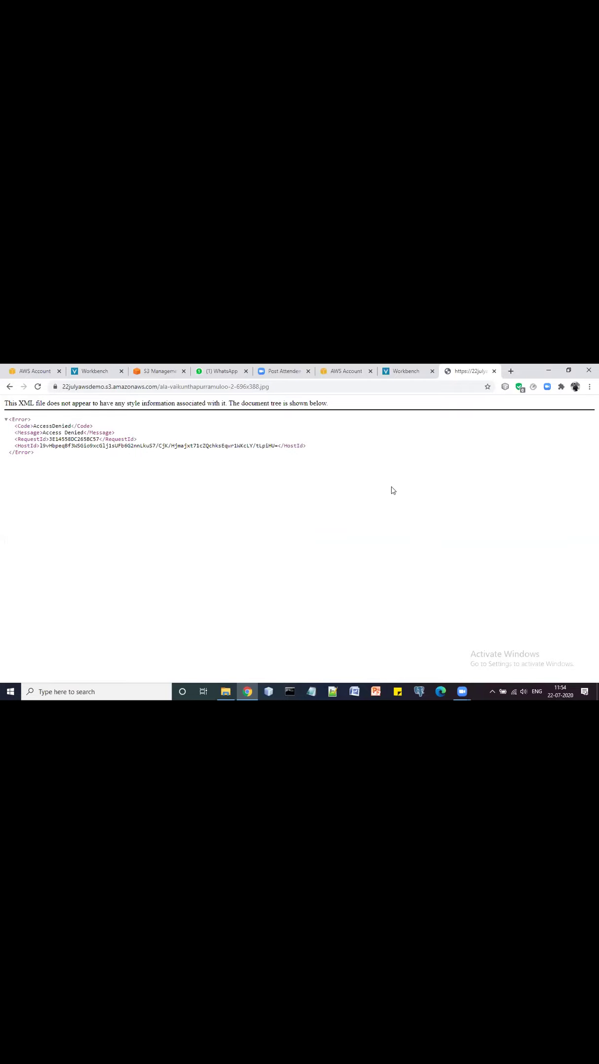
left_click(408, 370)
left_click(468, 373)
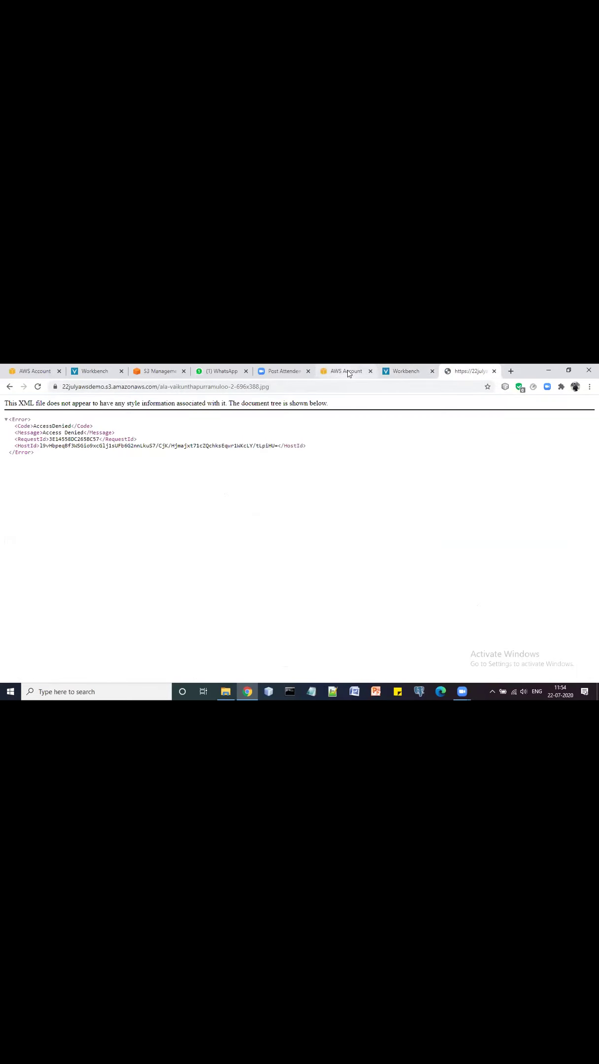
left_click(347, 374)
left_click(409, 373)
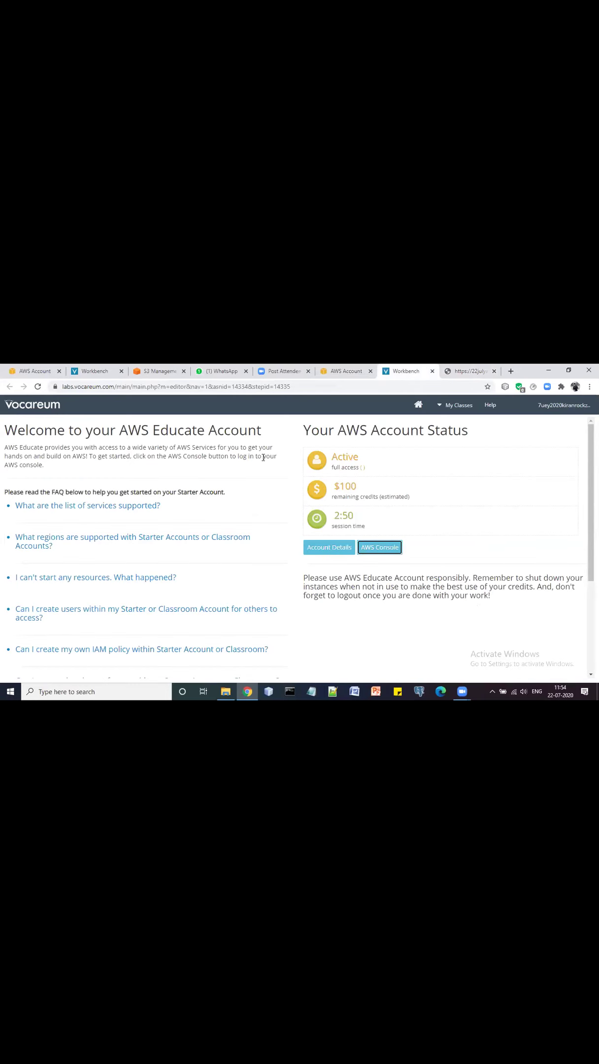
left_click(37, 370)
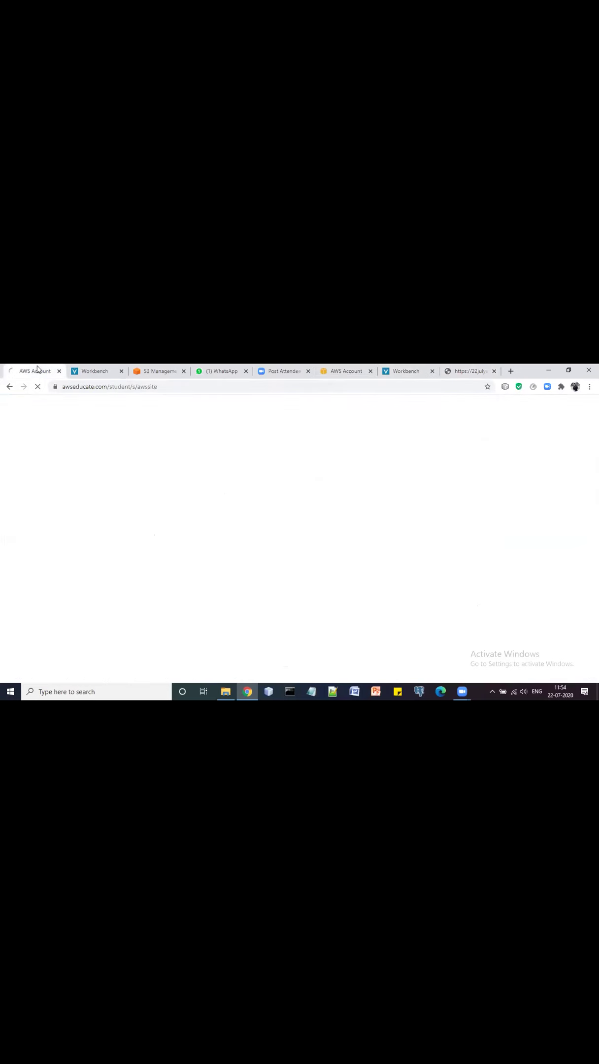
left_click(453, 378)
key("alt+Tab")
key("alt+Tab")
key("alt+Tab")
key("alt+Tab")
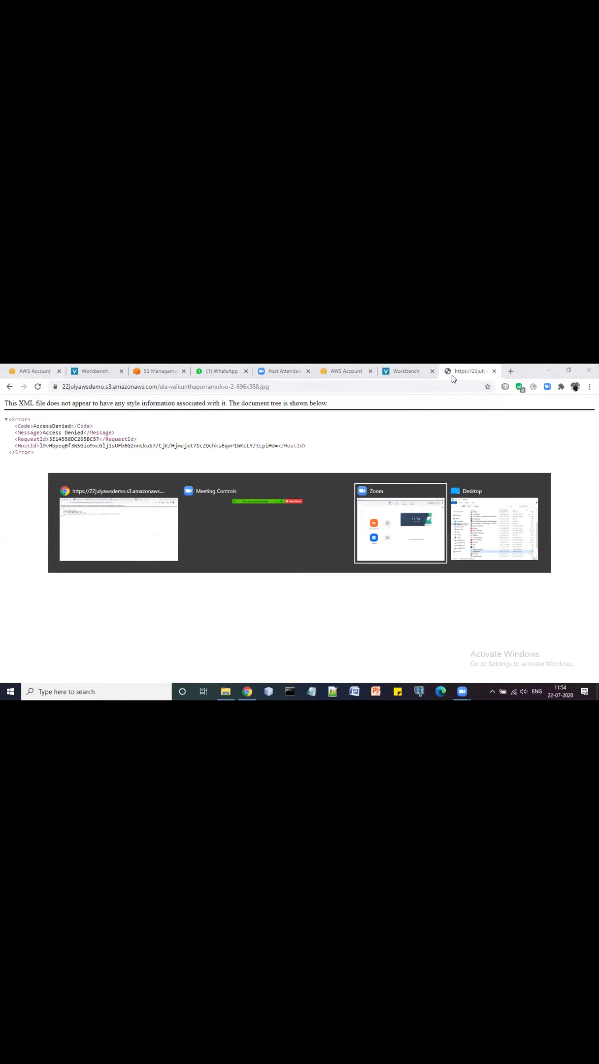
Step: Go back to the 22julyawsdemo bucket and make ala-vaikunthapurramuloo-2-696x388.jpg public
left_click(10, 387)
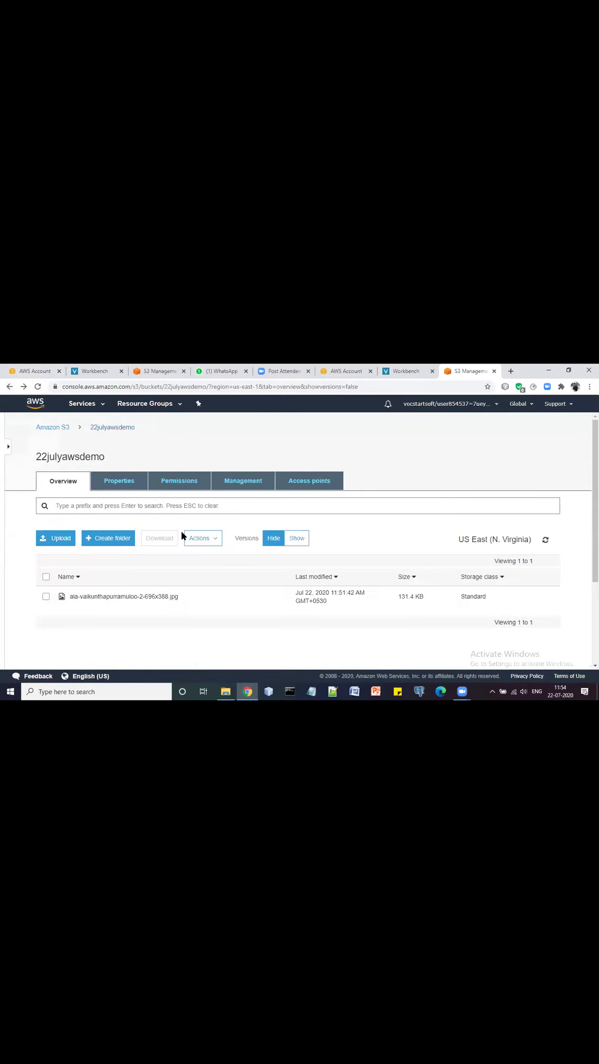
scroll(172, 581, "down", 1)
right_click(164, 578)
scroll(180, 660, "down", 2)
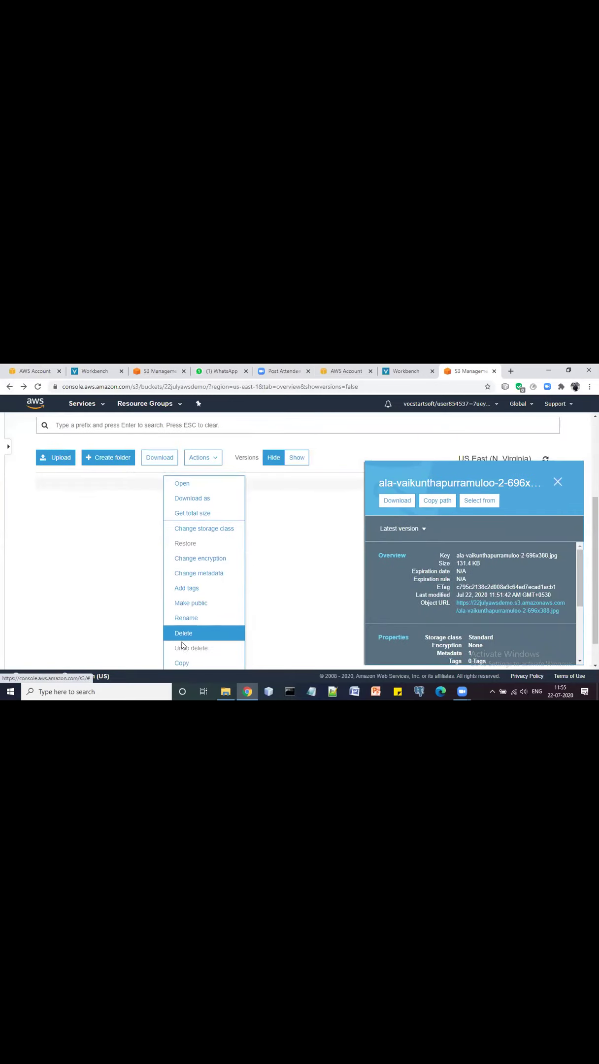
left_click(198, 601)
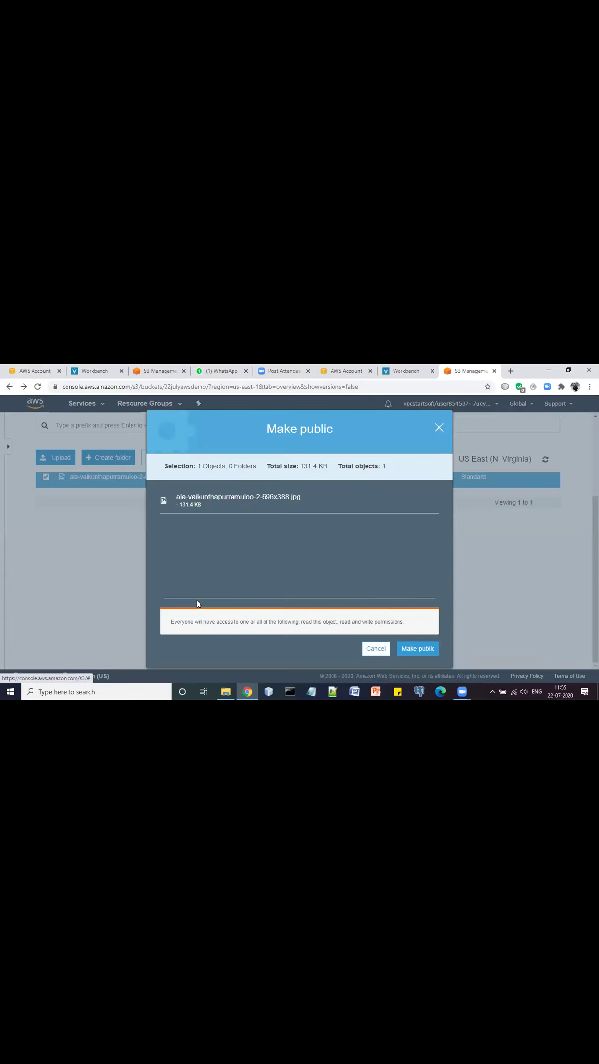
left_click(417, 649)
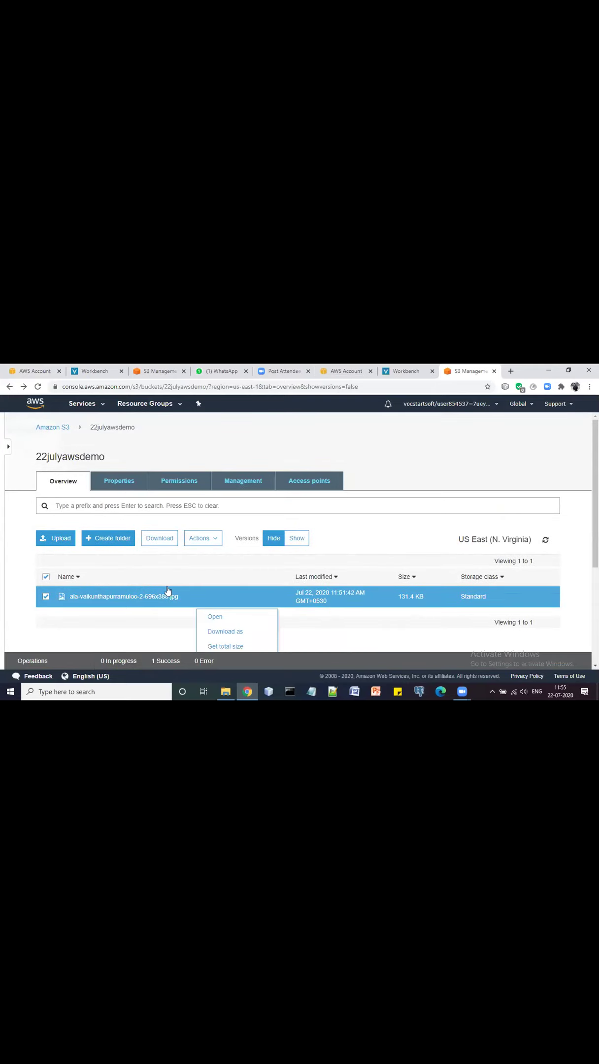
Step: Copy the image's object URL from its details, load it in a new browser tab, and return to the bucket to close the details
left_click(46, 597)
left_click(46, 597)
left_click(47, 598)
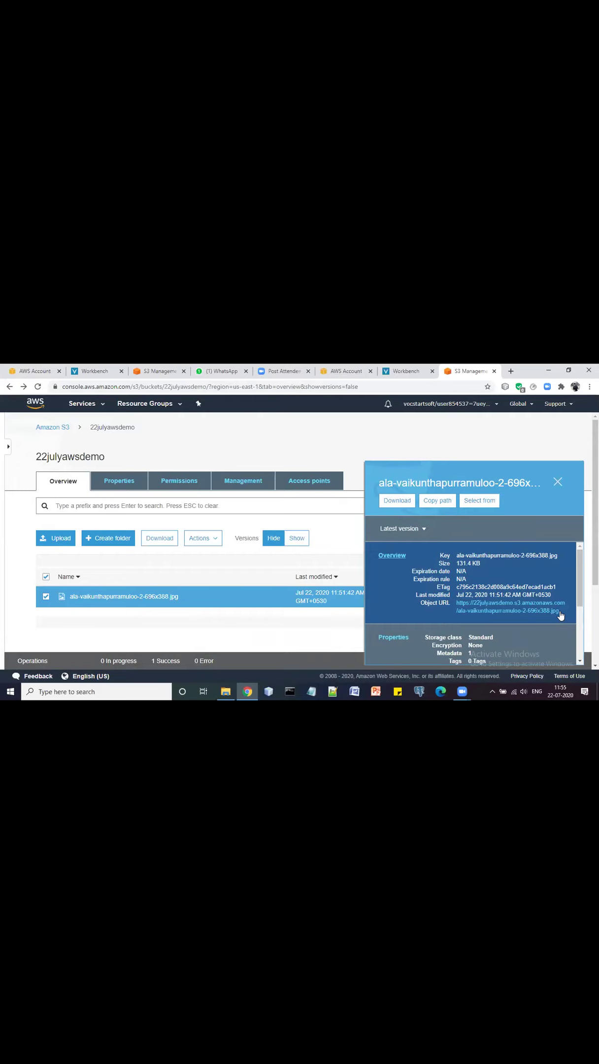
right_click(550, 612)
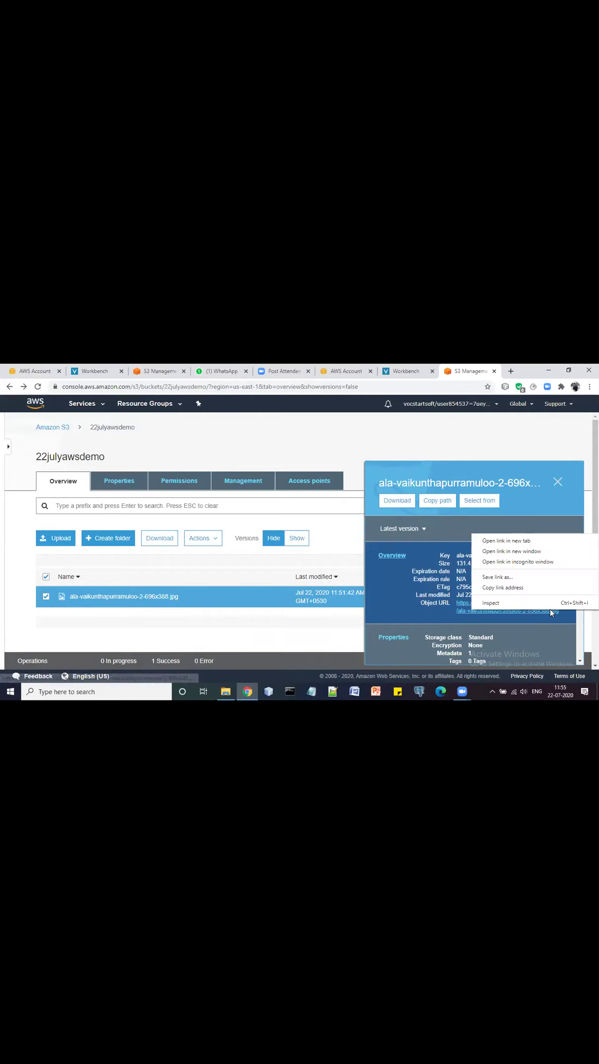
left_click(502, 587)
left_click(512, 372)
key("ctrl+v")
key("Return")
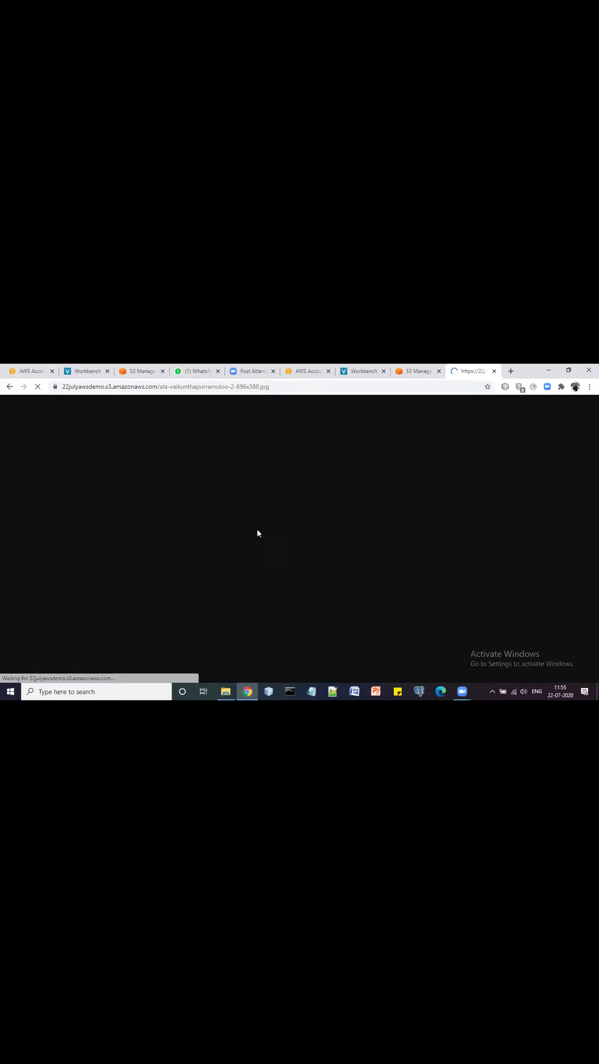
left_click(428, 373)
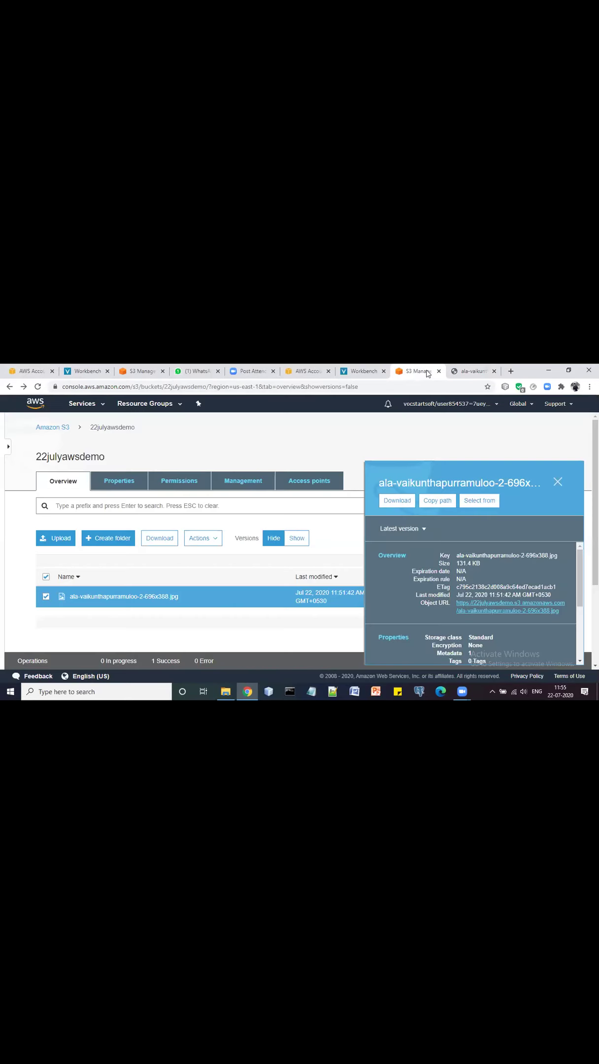
left_click(558, 483)
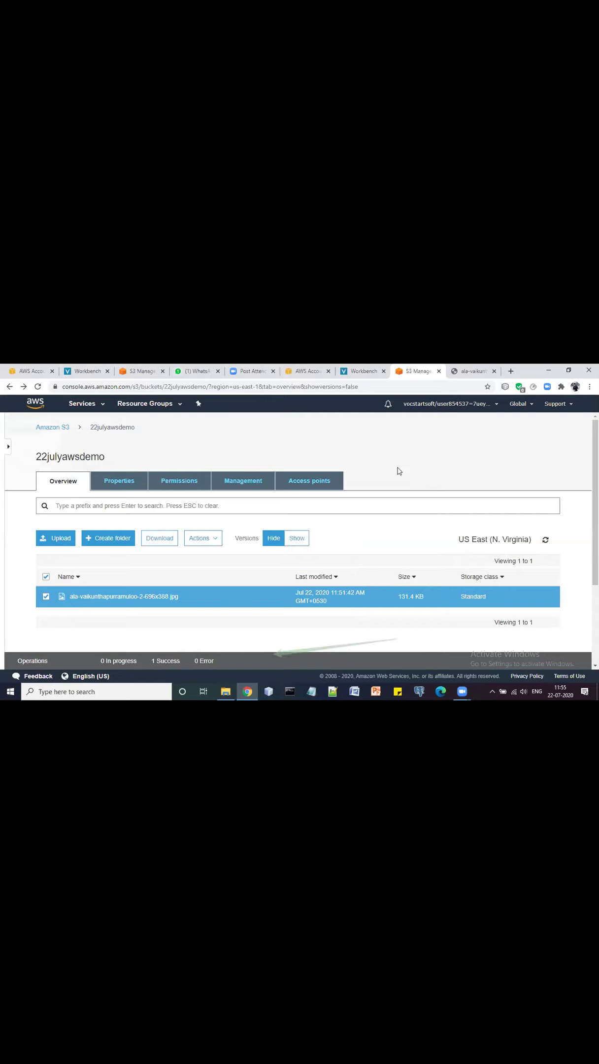
Step: Turn on Block all public access in the bucket's permissions, save it by entering "confirm", and return to the bucket's object list
left_click(117, 490)
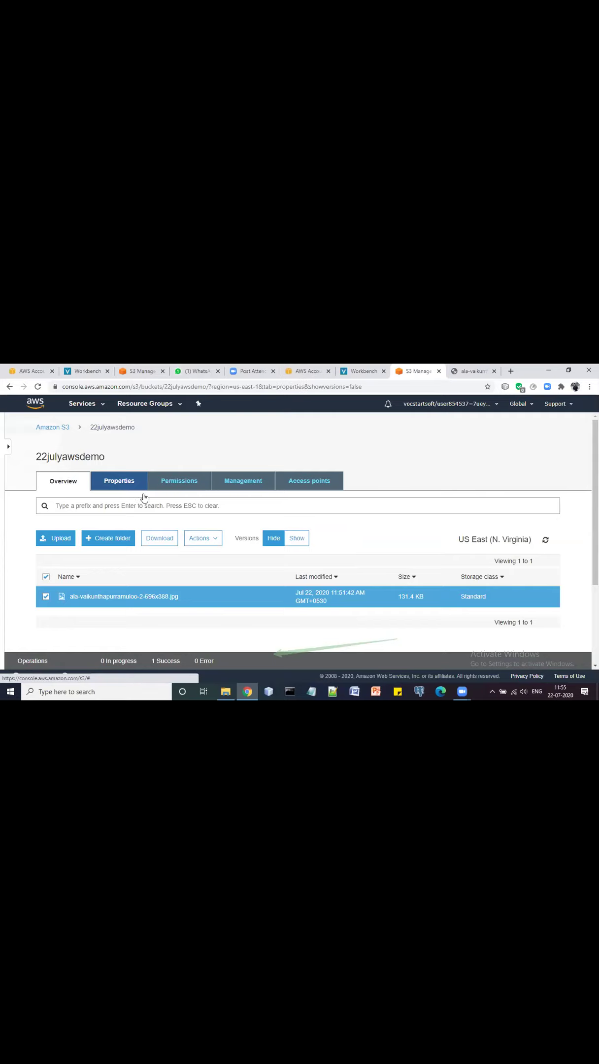
left_click(187, 484)
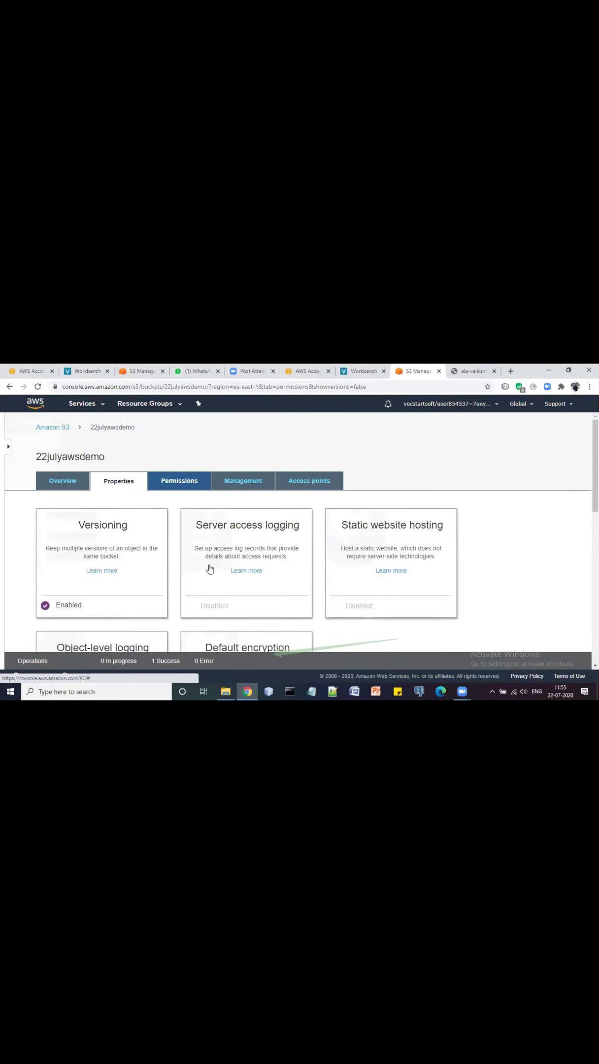
scroll(204, 607, "down", 1)
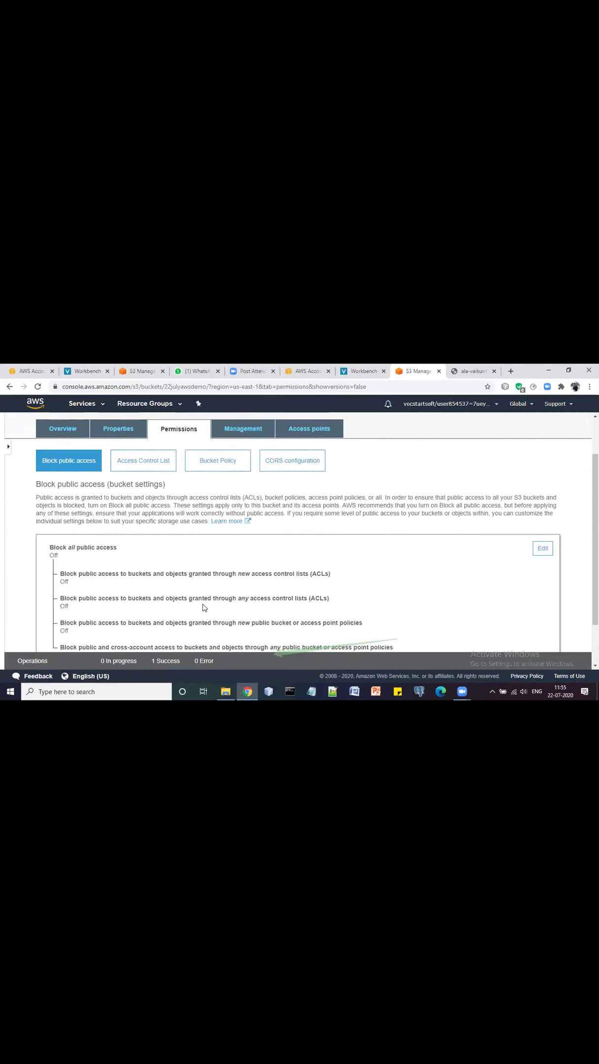
scroll(192, 636, "down", 1)
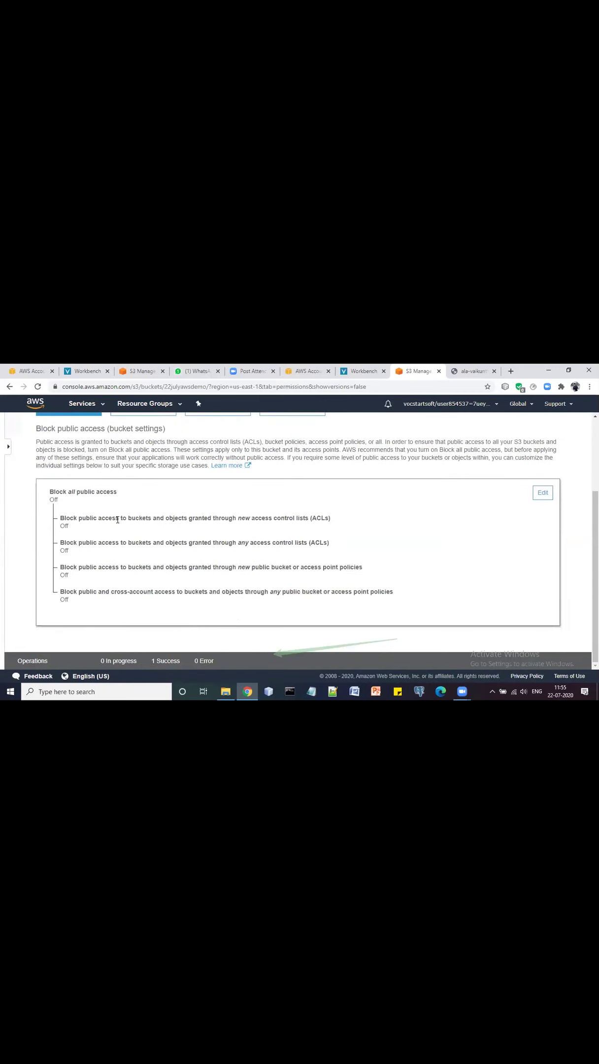
left_click(542, 493)
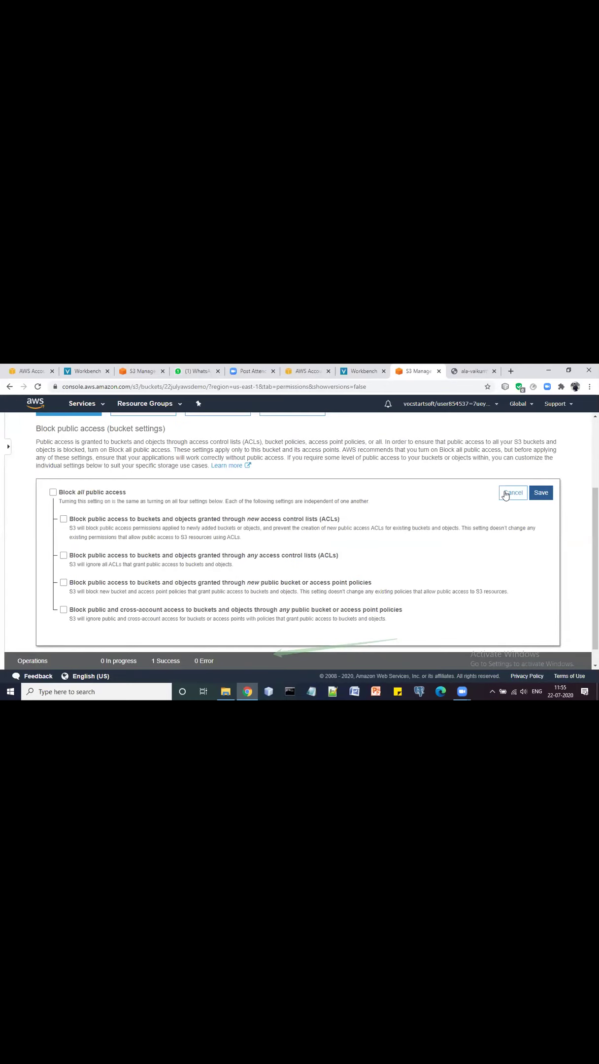
left_click(52, 493)
scroll(533, 554, "up", 1)
left_click(546, 515)
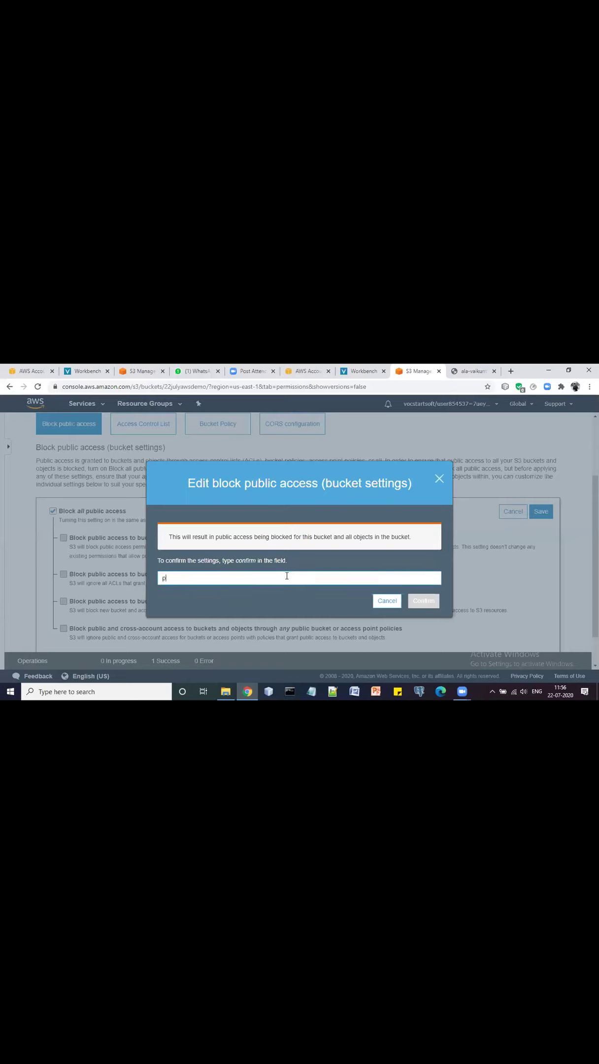
type("confirm")
left_click(418, 601)
scroll(226, 570, "up", 3)
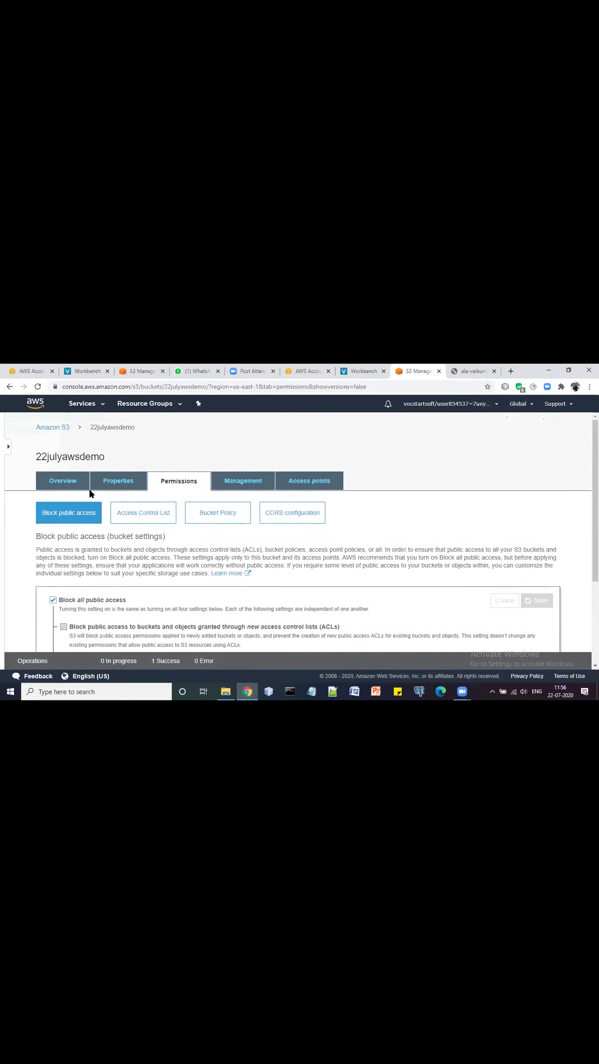
left_click(62, 482)
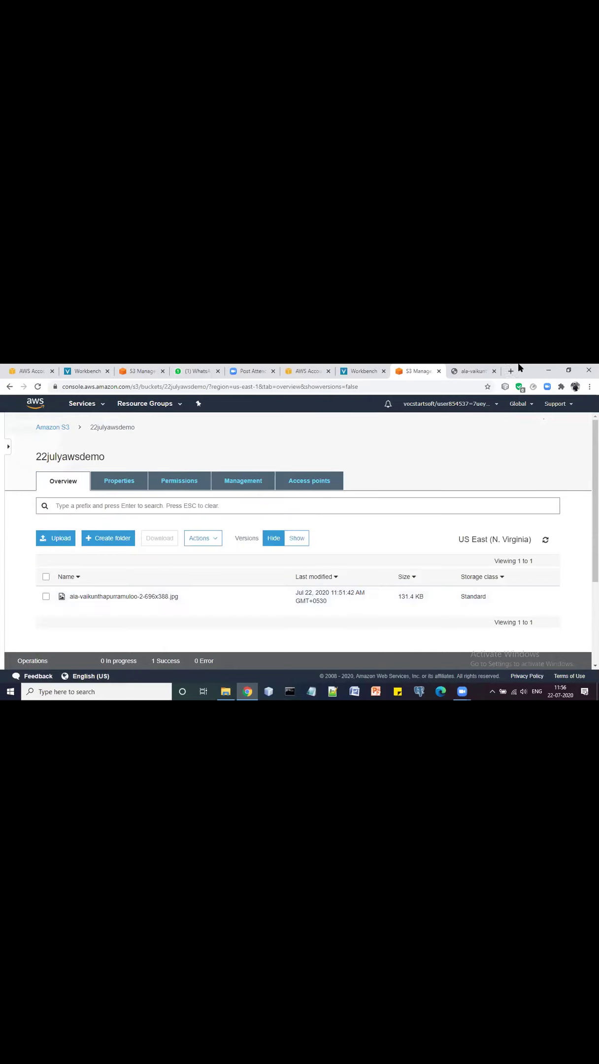
Step: Reload the image's object URL in its browser tab to test public access, and return to the 22julyawsdemo bucket
left_click(472, 371)
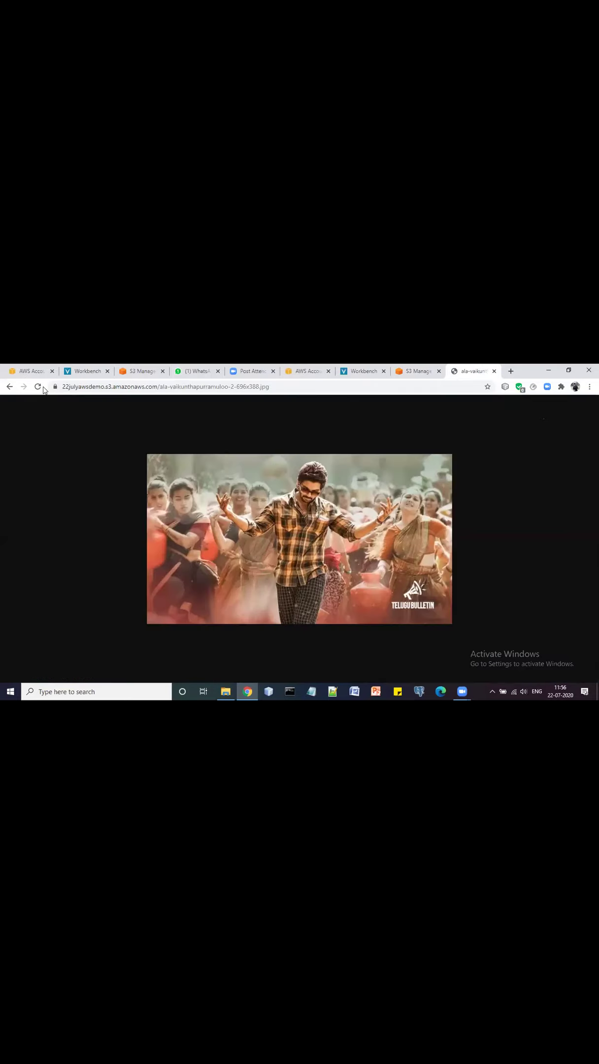
left_click(41, 389)
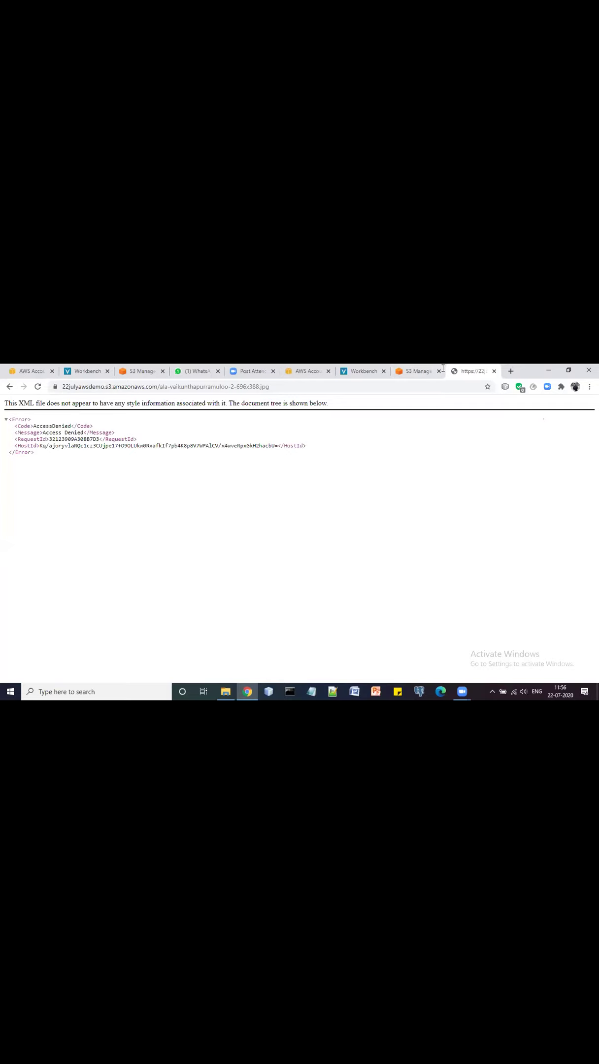
left_click(422, 371)
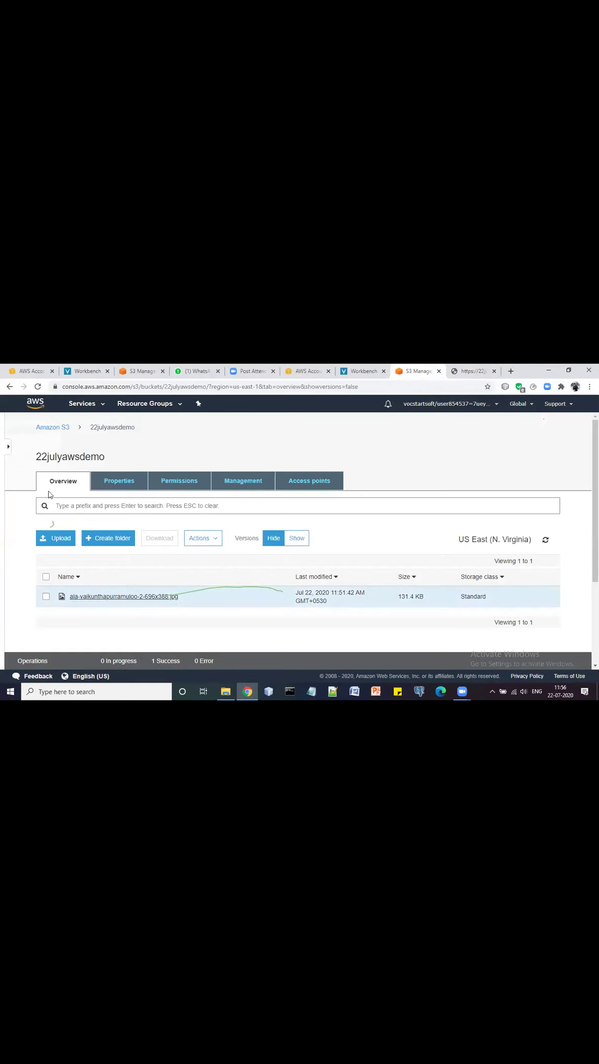
Step: Select ala-vaikunthapurramuloo-2-696x388.jpg in the bucket to view its details, and close the details
scroll(115, 605, "down", 1)
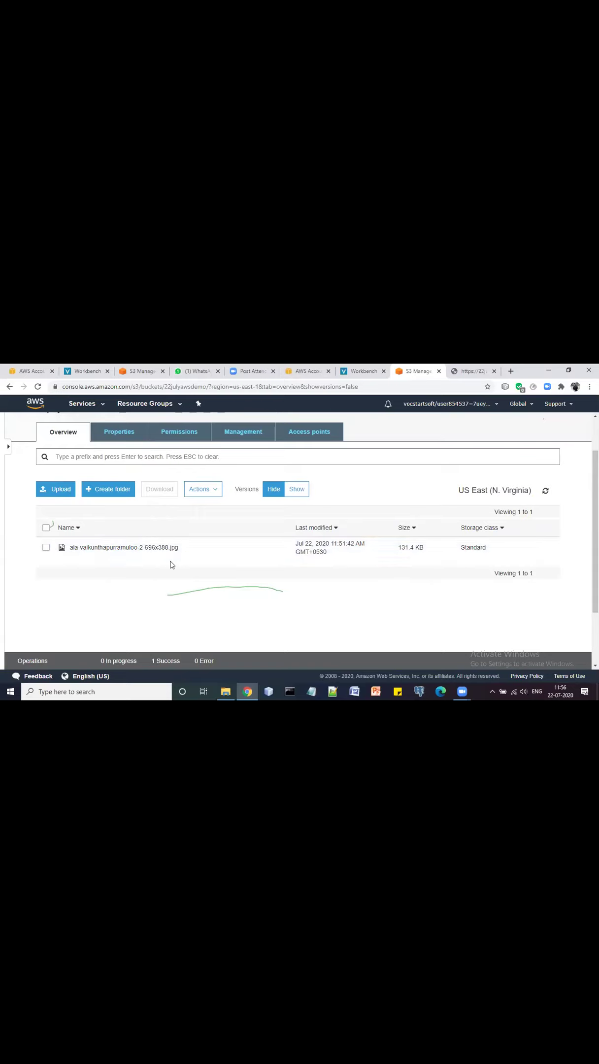
left_click(45, 547)
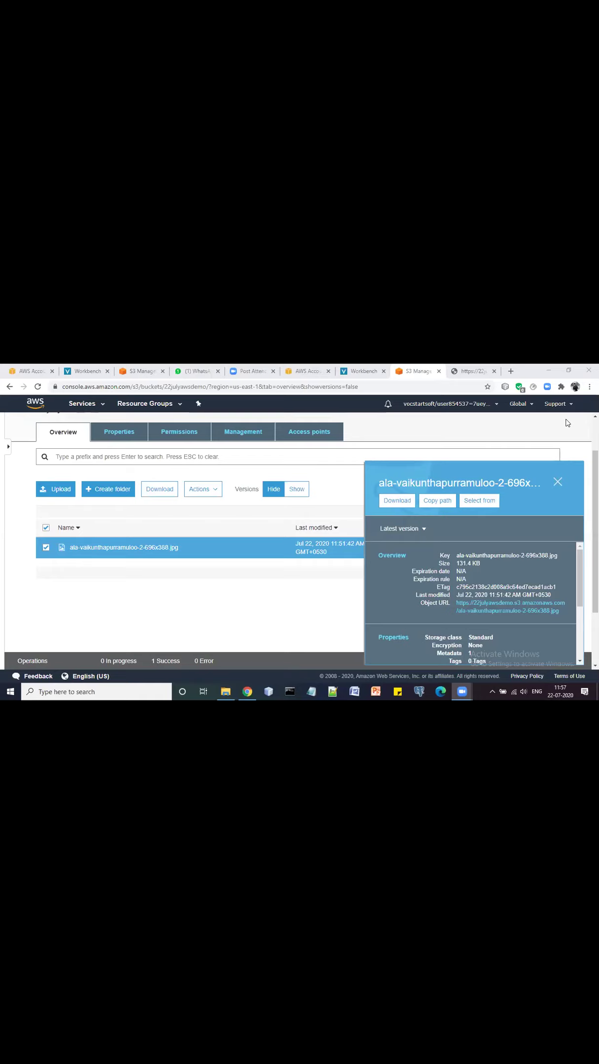
left_click(557, 481)
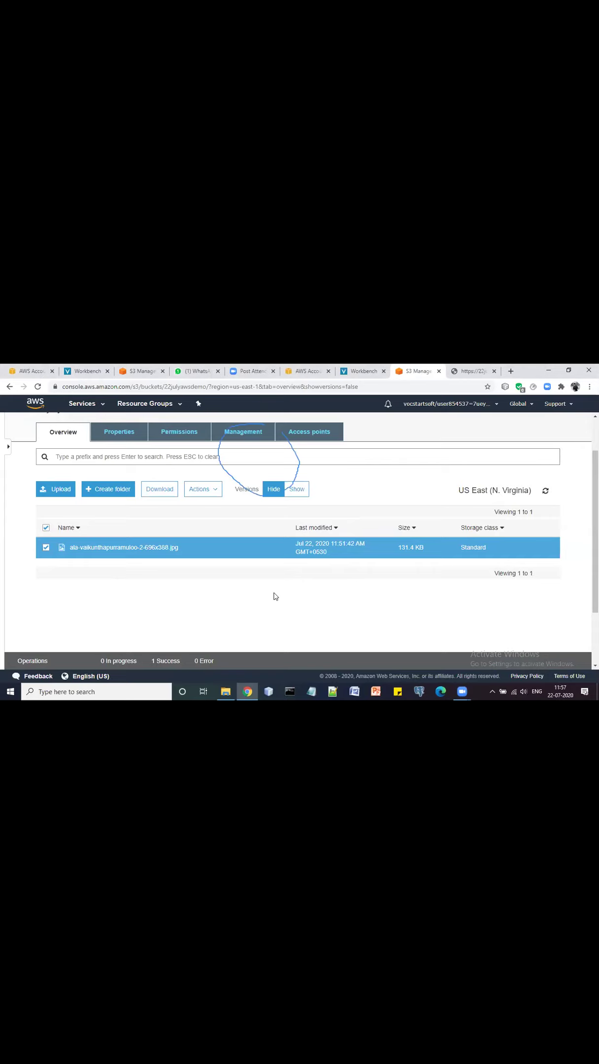
scroll(274, 597, "up", 1)
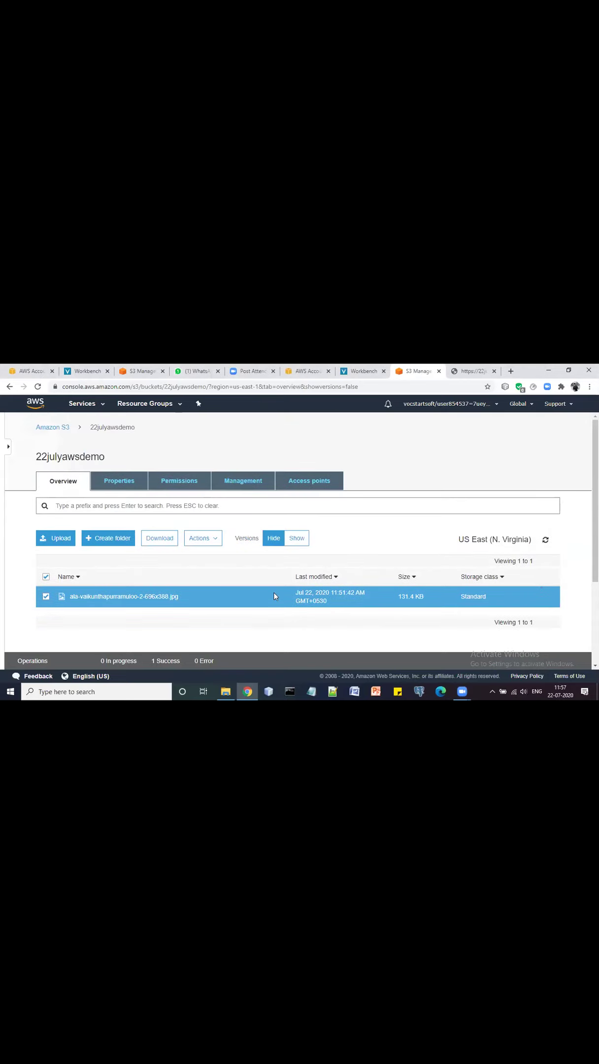
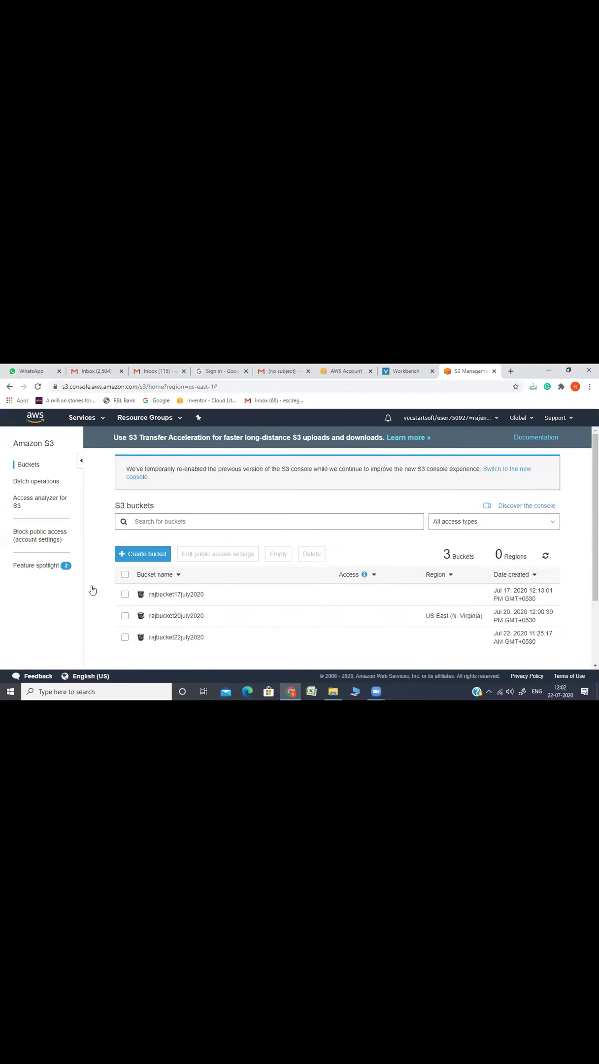
Step: Open the udacity-starter-website folder in rajbucket22july2020 and examine its folders and files
left_click(179, 639)
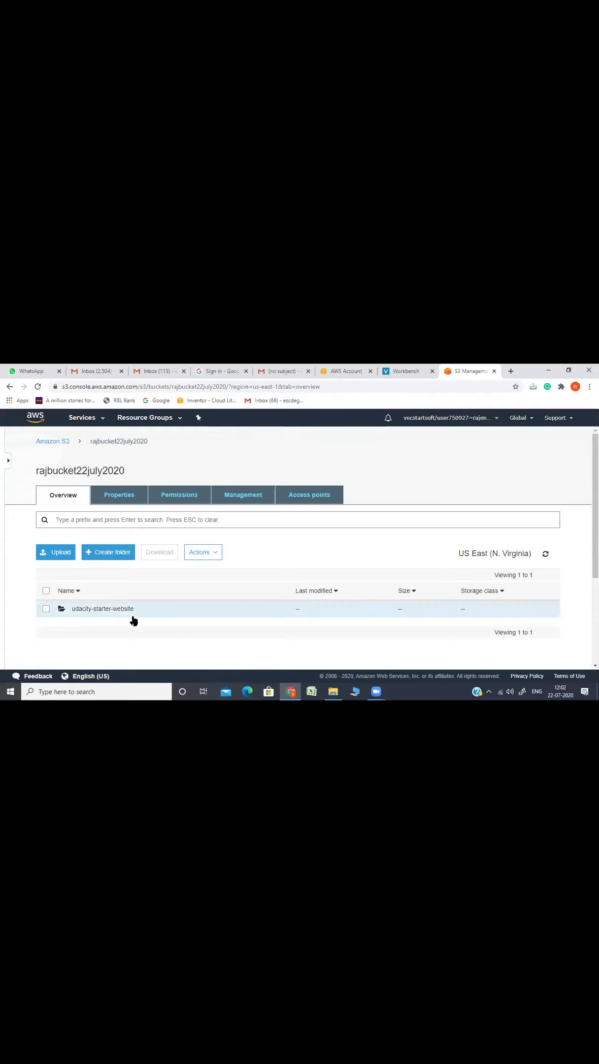
left_click(125, 610)
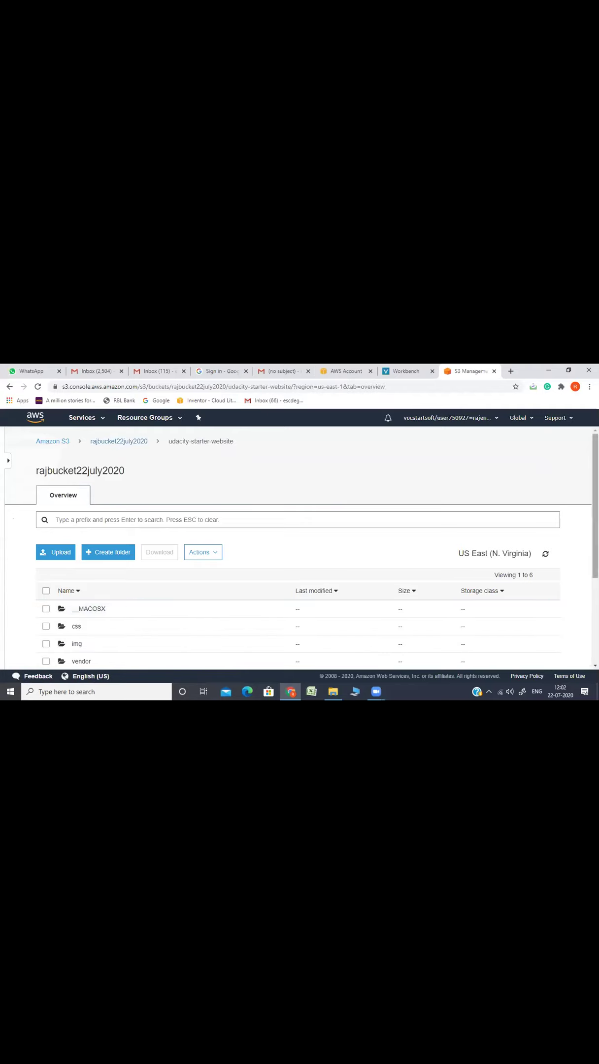
scroll(299, 546, "down", 3)
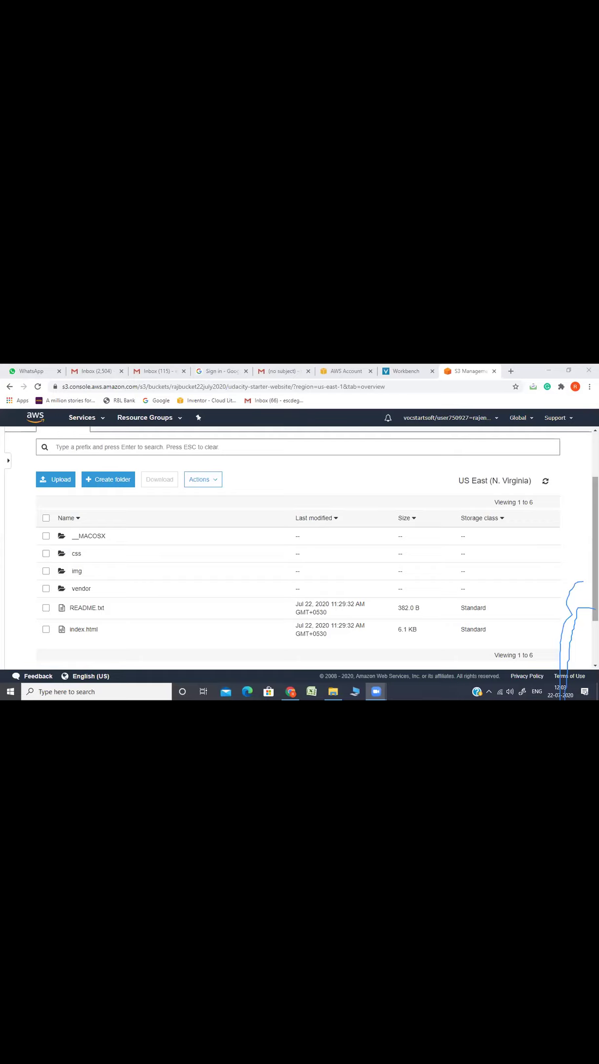
scroll(300, 547, "up", 2)
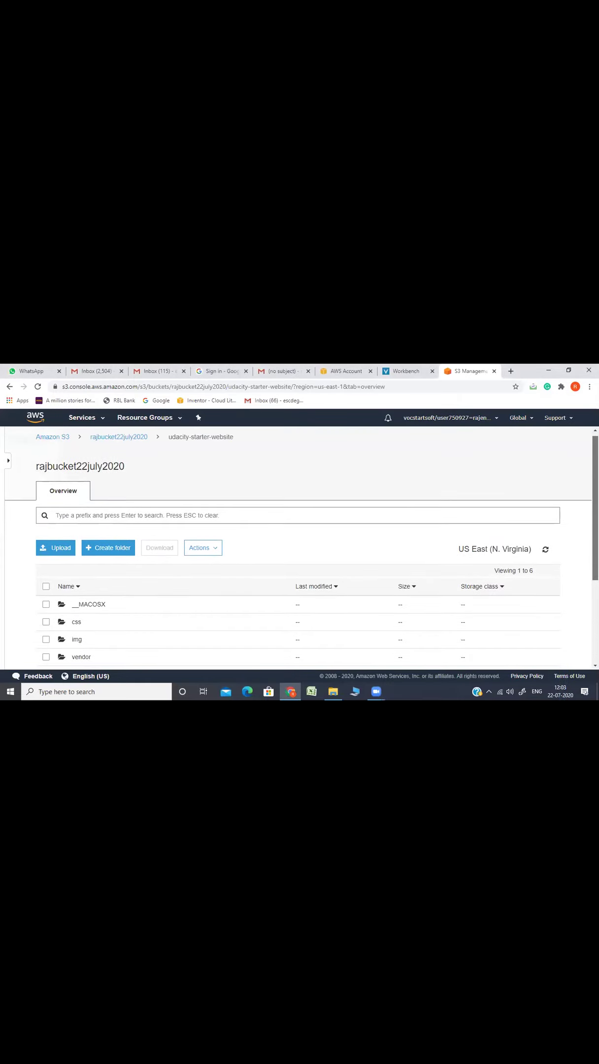
scroll(299, 547, "down", 1)
scroll(299, 547, "up", 1)
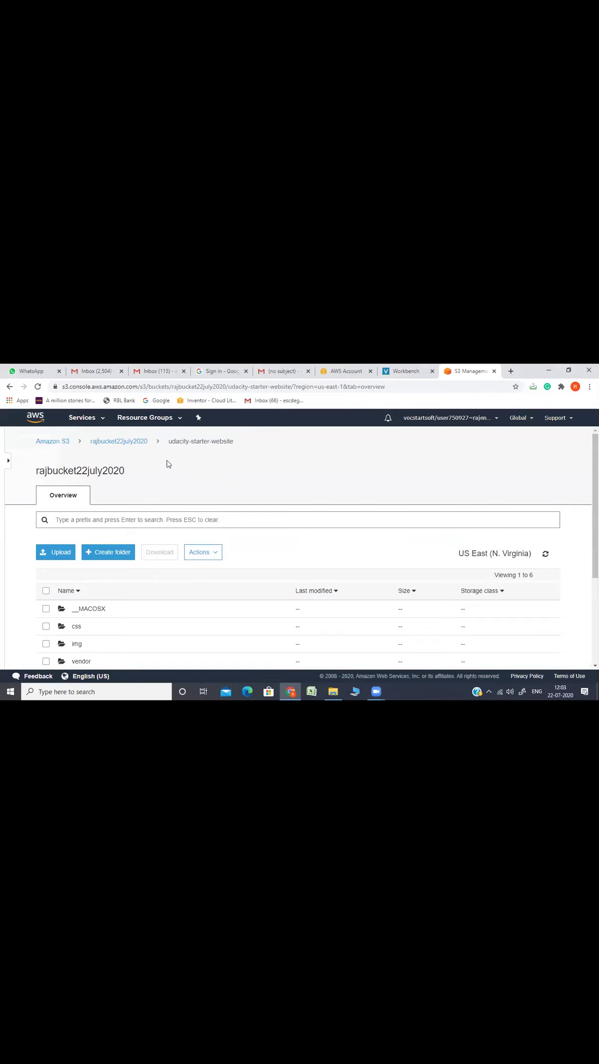
left_click(219, 555)
left_click_drag(269, 597, 279, 661)
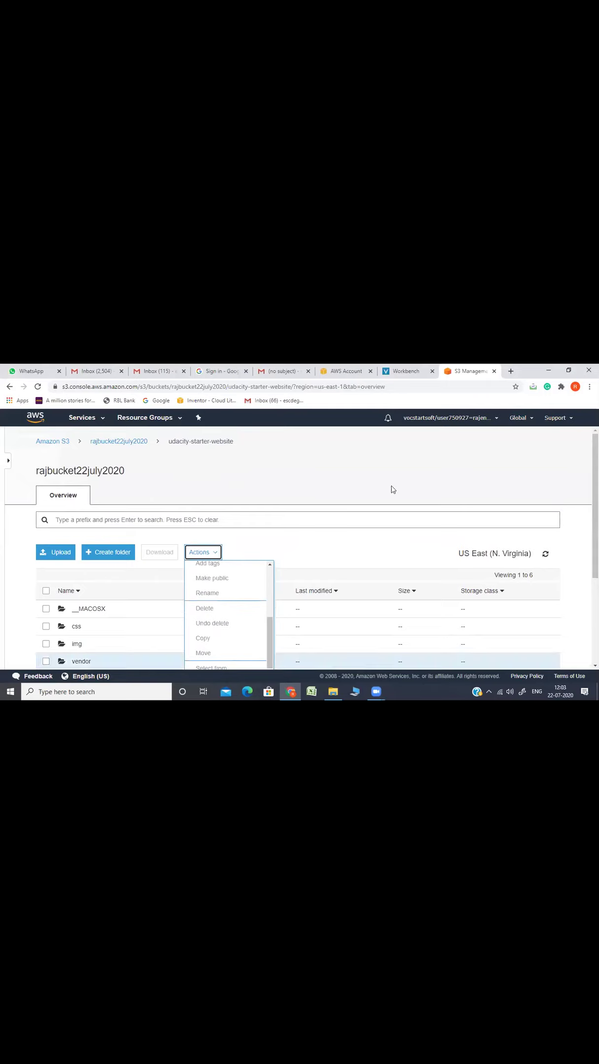
left_click(546, 485)
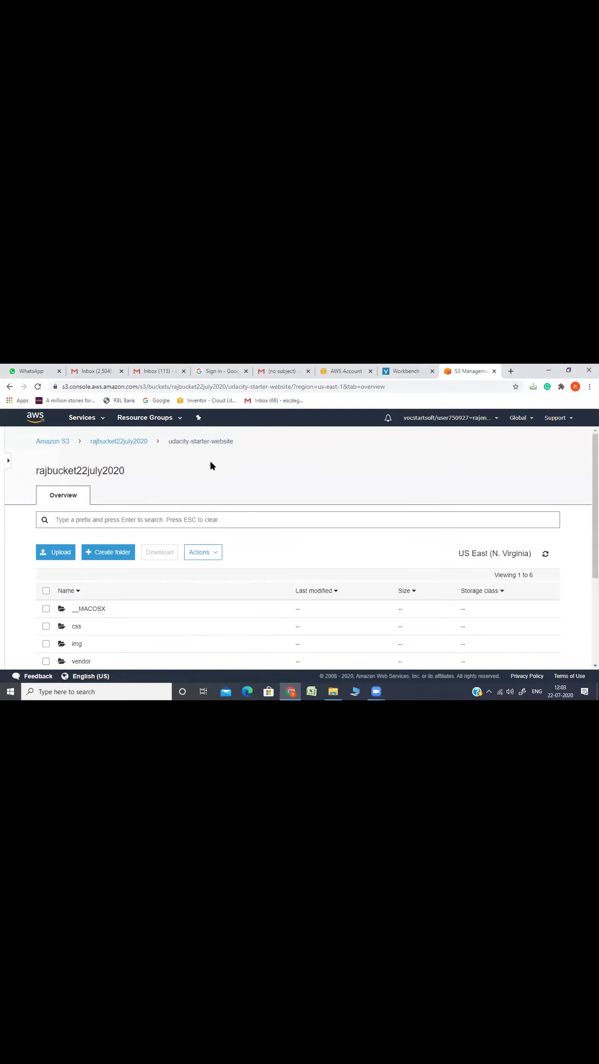
Step: Go back to the root of rajbucket22july2020 and open the bucket policy editor in its permissions
left_click(143, 442)
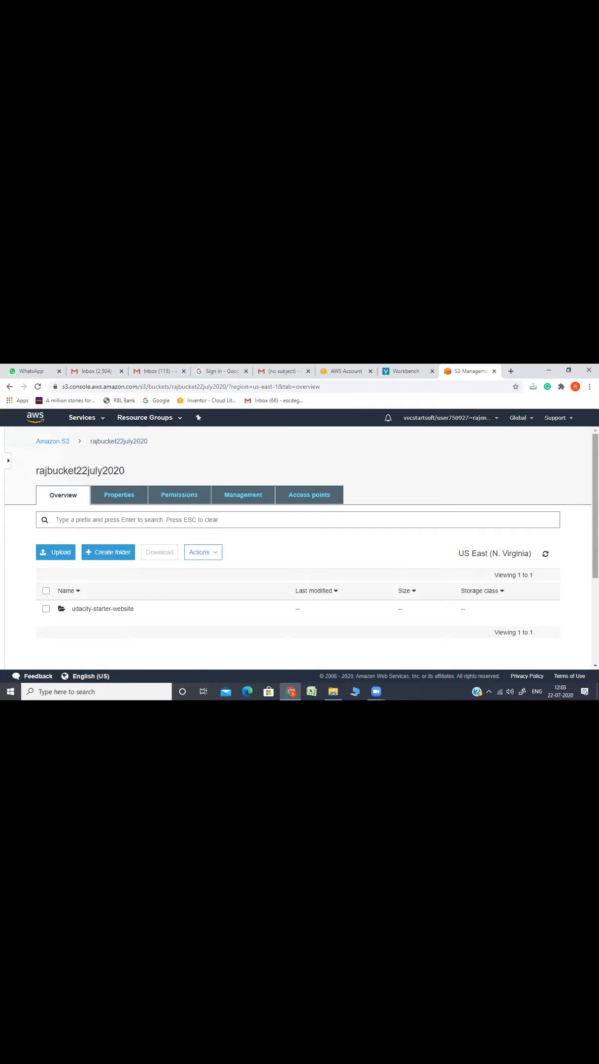
scroll(298, 537, "down", 1)
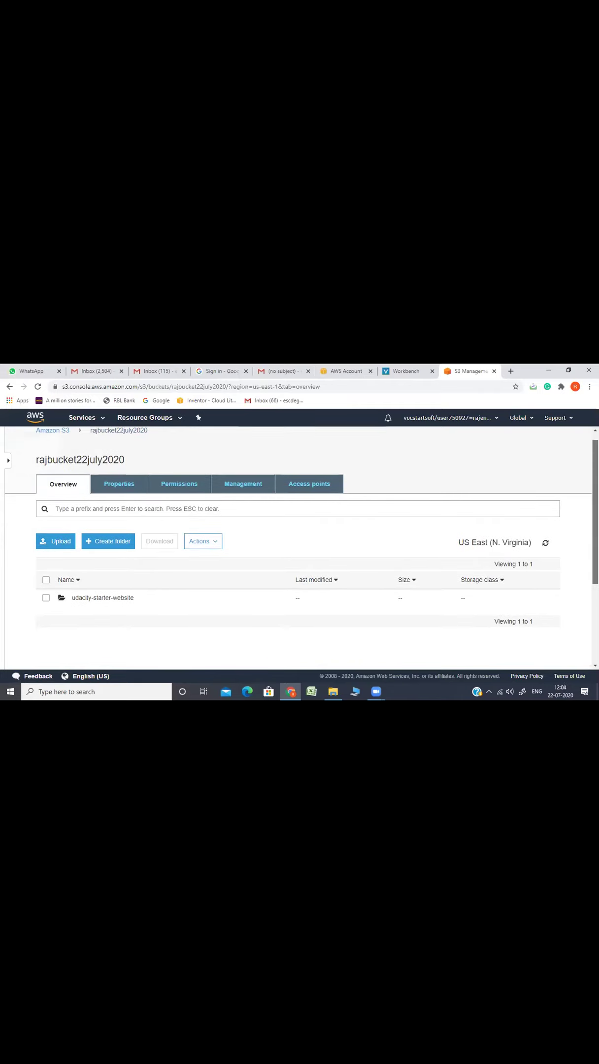
scroll(298, 537, "down", 1)
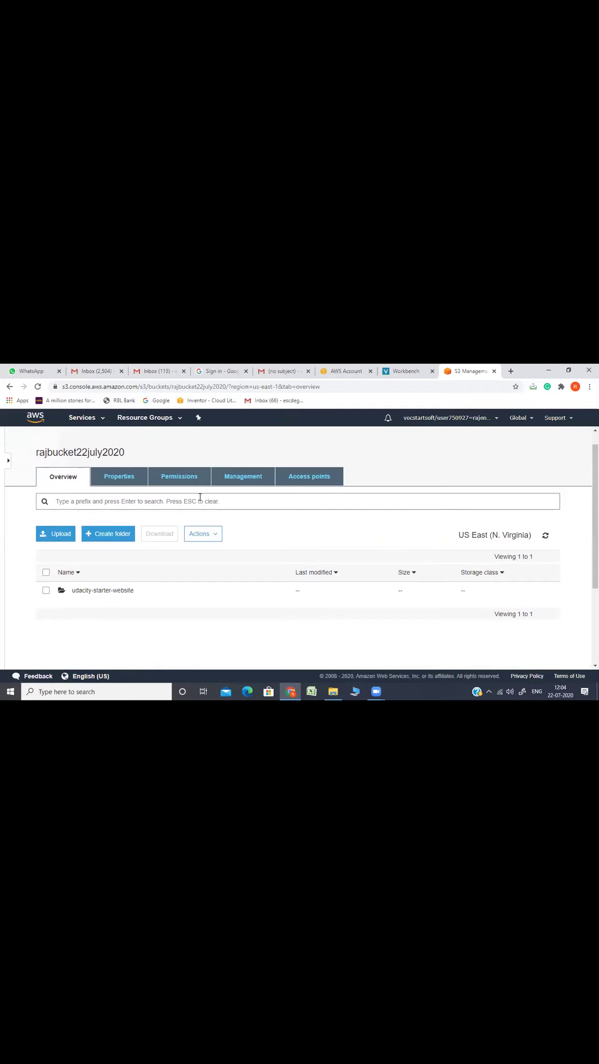
left_click(173, 485)
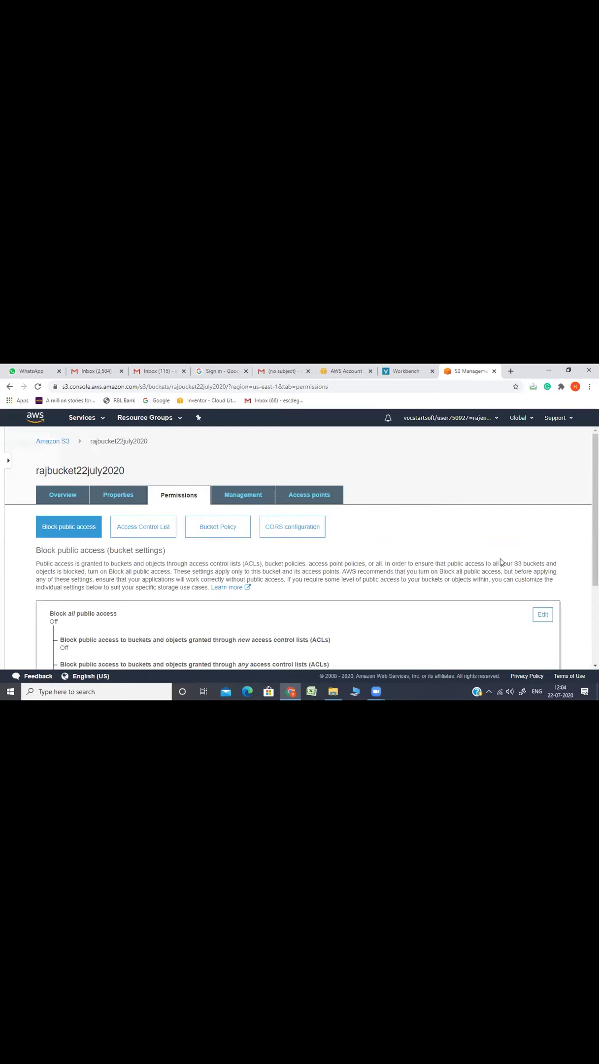
scroll(316, 542, "down", 2)
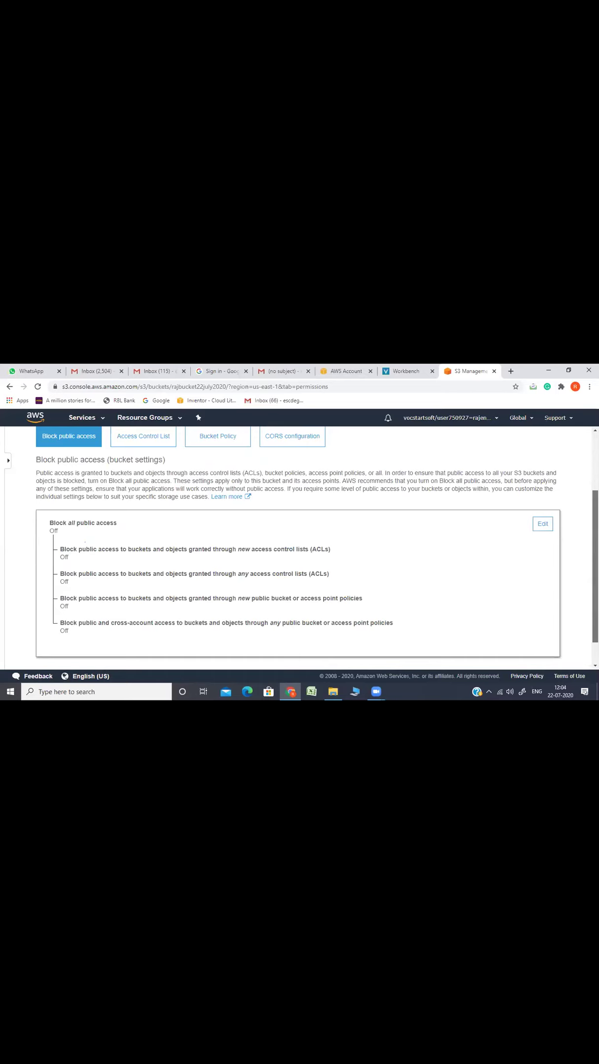
scroll(305, 495, "up", 1)
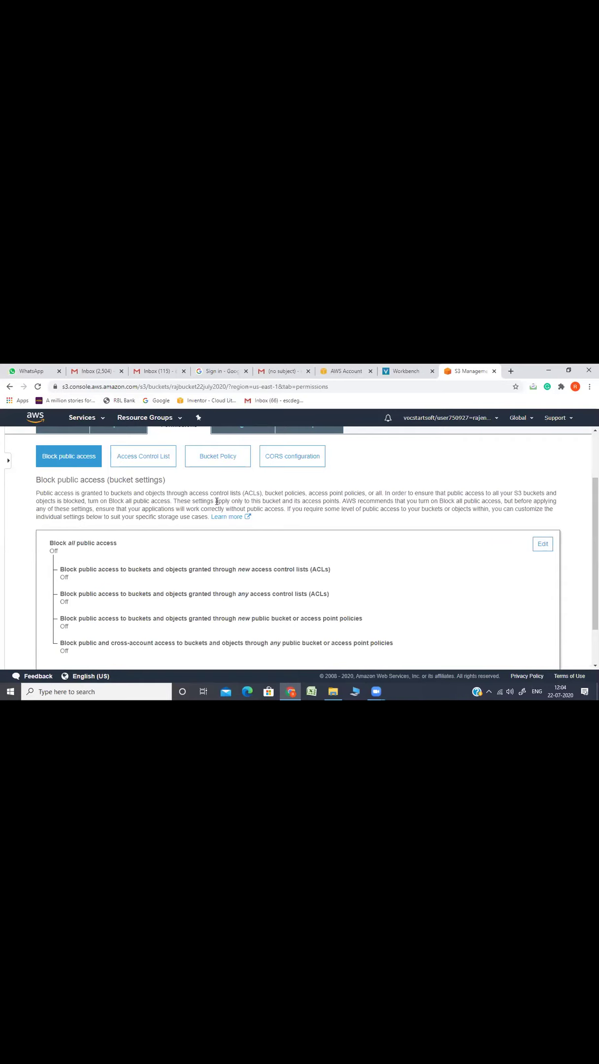
left_click(219, 461)
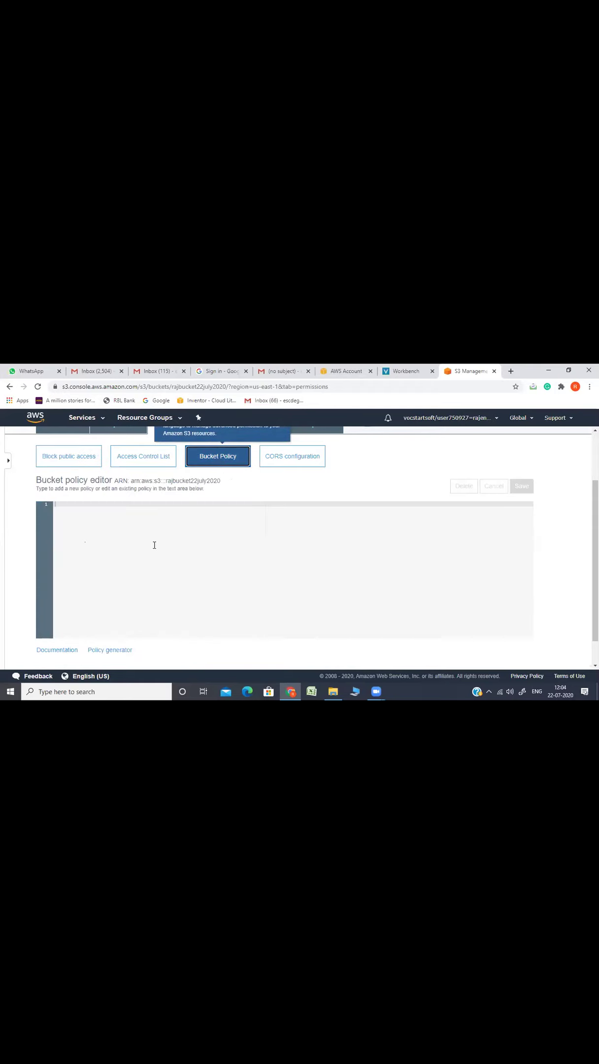
left_click(140, 560)
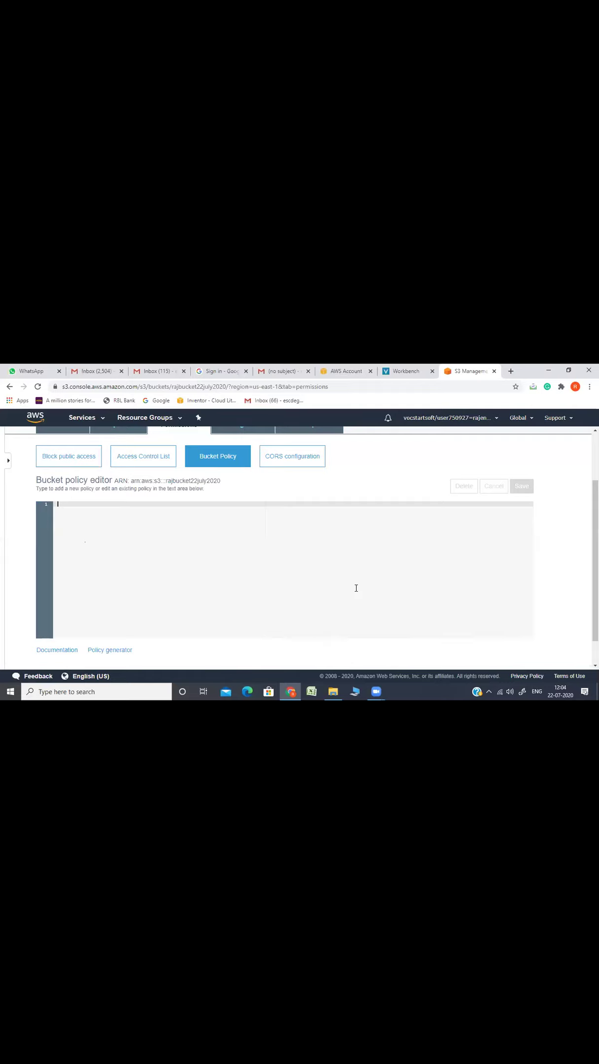
Step: Search the computer for Word and open the recent document Creating S3 Bucket.docx
mouse_move(335, 693)
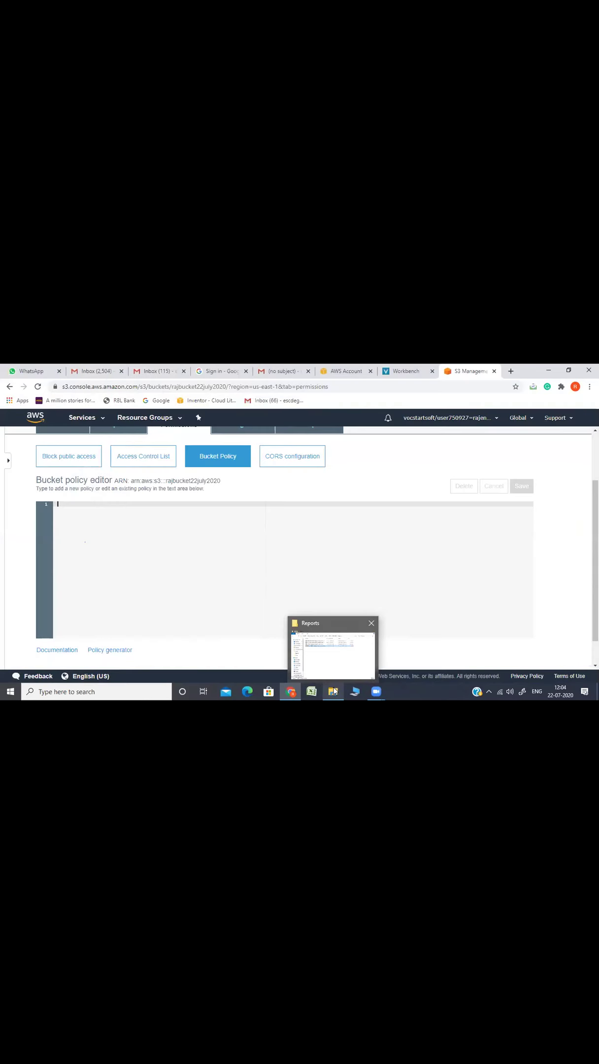
left_click(333, 667)
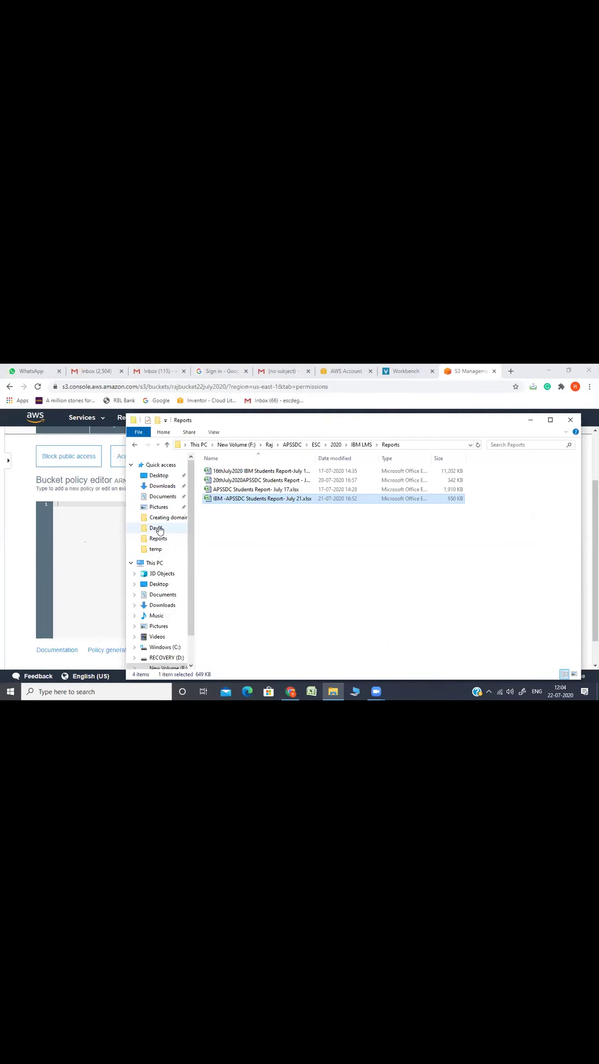
left_click(110, 694)
type("word")
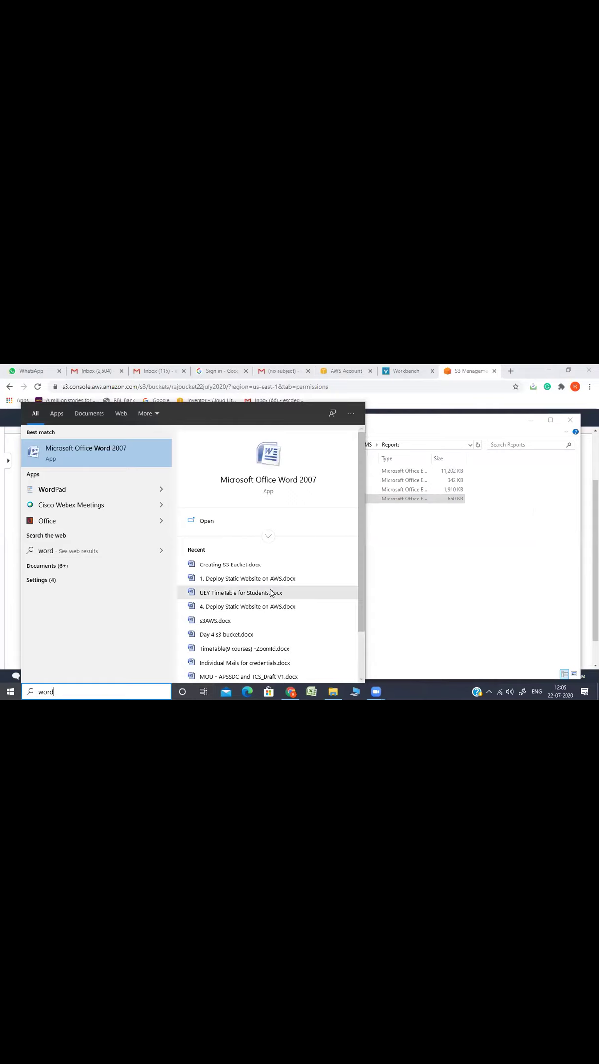
left_click(248, 568)
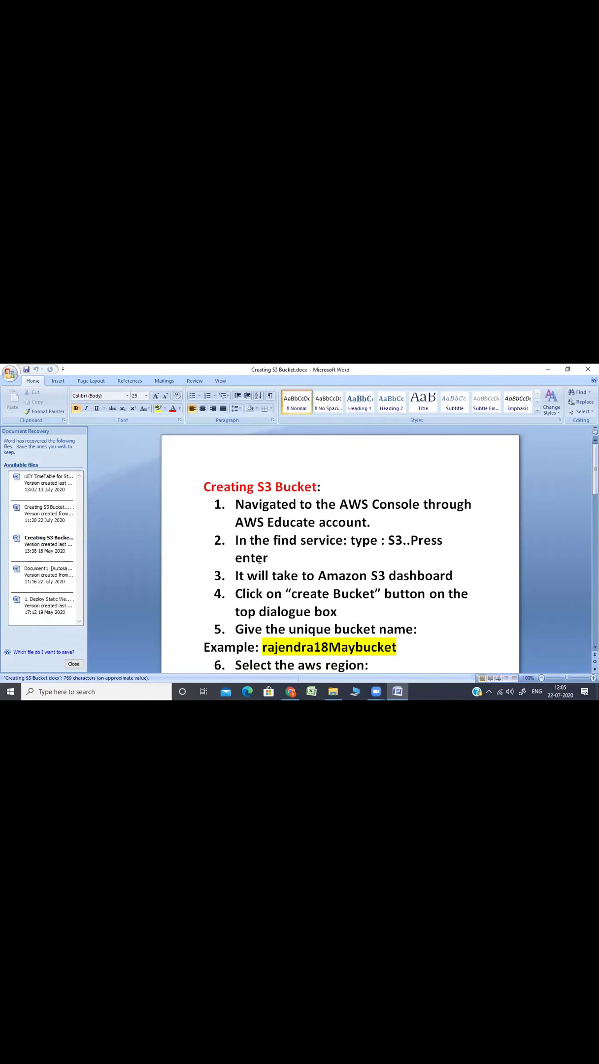
Step: Look through the numbered instructions in Creating S3 Bucket.docx for the bucket policy
left_click(445, 540)
key("Down")
key("Down")
key("Down")
key("Down")
key("Down")
key("Down")
key("Down")
key("Down")
key("Down")
key("Down")
key("Down")
key("Down")
key("Down")
key("Down")
key("Down")
key("Down")
key("Down")
key("Down")
key("Down")
key("Down")
key("Down")
key("Down")
key("Down")
key("Down")
key("Down")
key("Down")
key("Down")
key("Up")
key("Up")
key("Up")
key("Up")
key("Up")
key("Up")
key("Up")
key("Up")
key("Up")
key("Up")
key("Up")
key("Up")
key("Up")
key("Up")
key("Up")
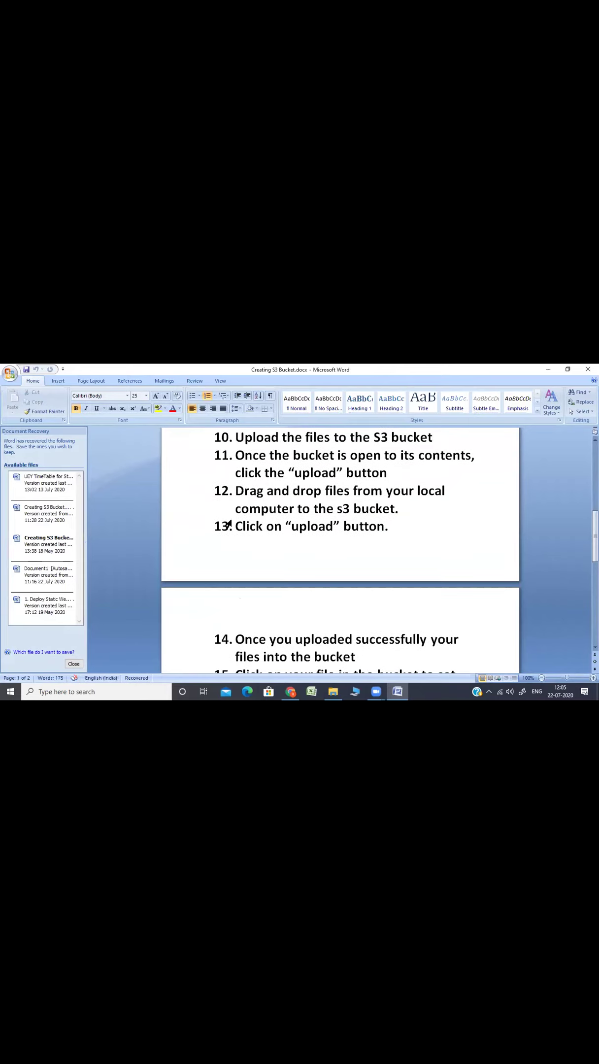
Step: Open the recovered document 1. Deploy Static Website on AWS.docx and find the bucket policy code under the Bucket Policy instruction
left_click(40, 605)
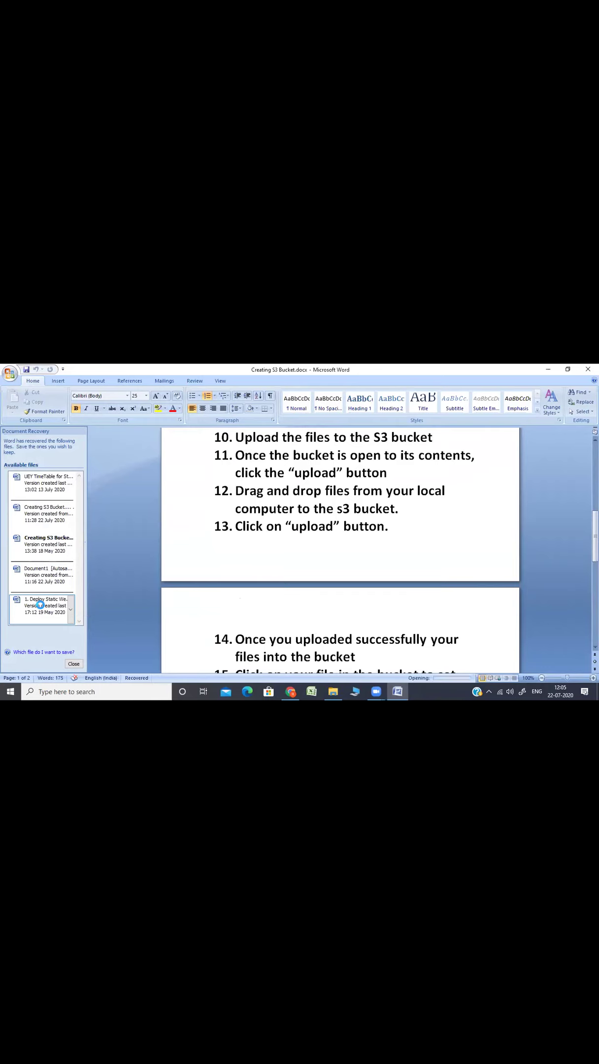
key("Down")
key("Down")
key("Down")
key("Down")
key("Down")
key("Down")
key("Down")
key("Down")
key("Down")
key("Down")
key("Down")
key("Down")
key("Down")
key("Down")
key("Down")
key("Down")
key("Down")
key("Down")
key("Down")
key("Down")
key("Down")
key("Down")
key("Down")
key("Down")
key("Down")
key("Down")
key("Down")
key("Down")
key("Down")
key("Down")
key("Down")
key("Down")
key("Down")
key("Page_Down")
key("Page_Down")
key("Page_Down")
key("Page_Down")
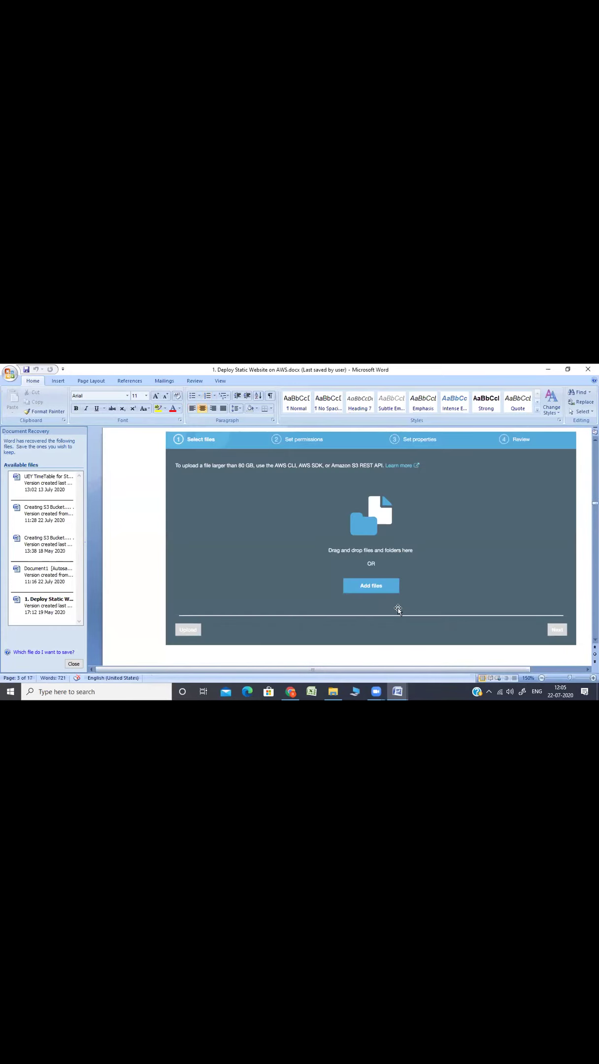
key("Down")
key("Down")
key("Down")
key("Down")
key("Down")
key("Down")
key("Down")
key("Down")
key("Down")
key("Down")
key("Down")
key("Down")
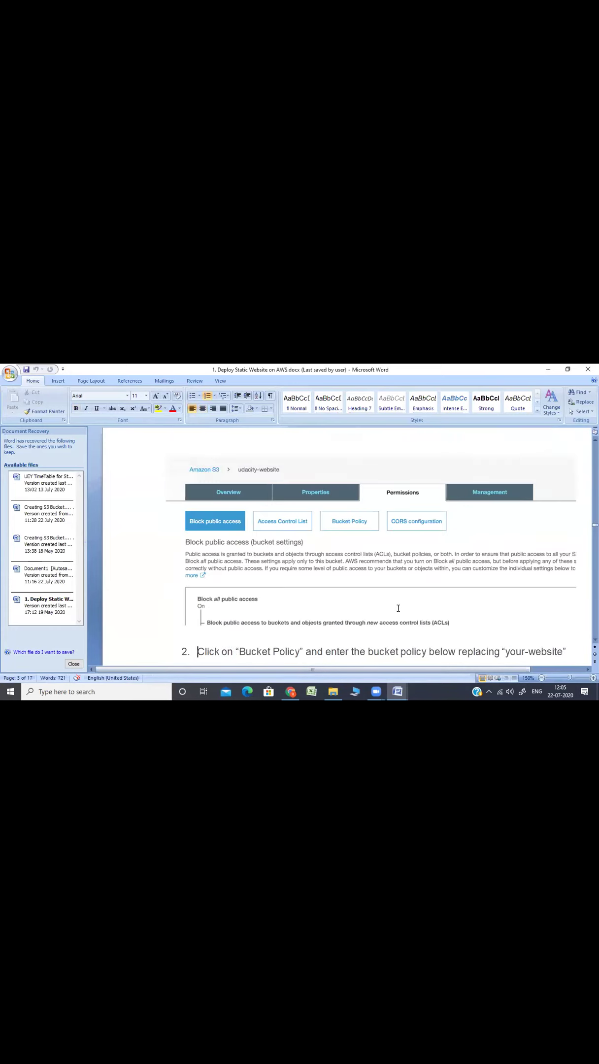
key("Up")
key("Up")
key("Up")
key("Up")
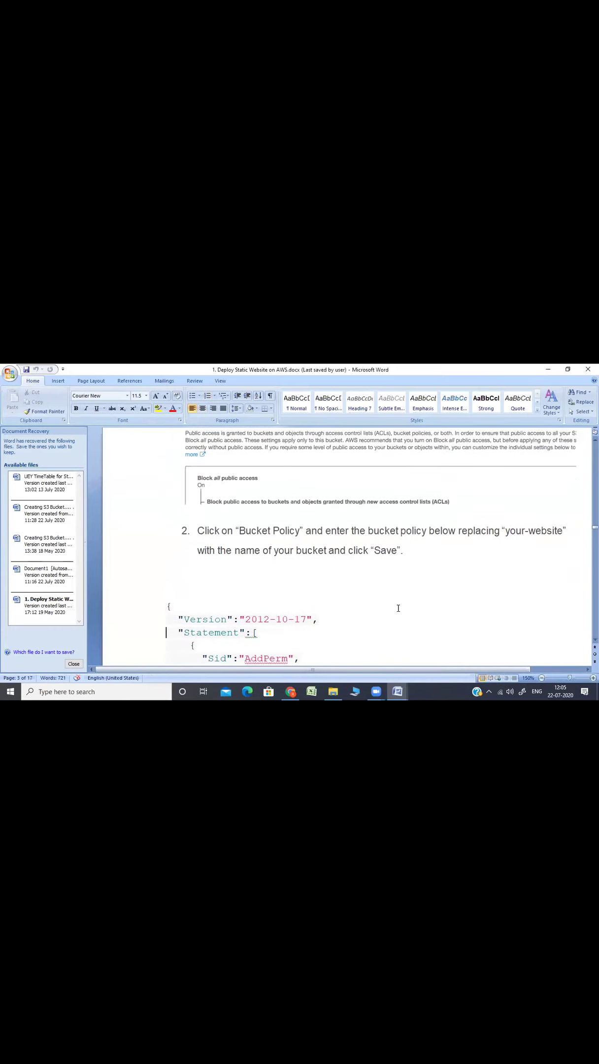
Step: Copy the complete bucket policy code from the Word document, from the opening brace to the closing brace
key("shift+Down")
key("shift+Down")
key("shift+Down")
key("shift+Down")
key("shift+Down")
key("shift+Down")
key("shift+Down")
key("shift+Down")
key("shift+Down")
key("shift+Down")
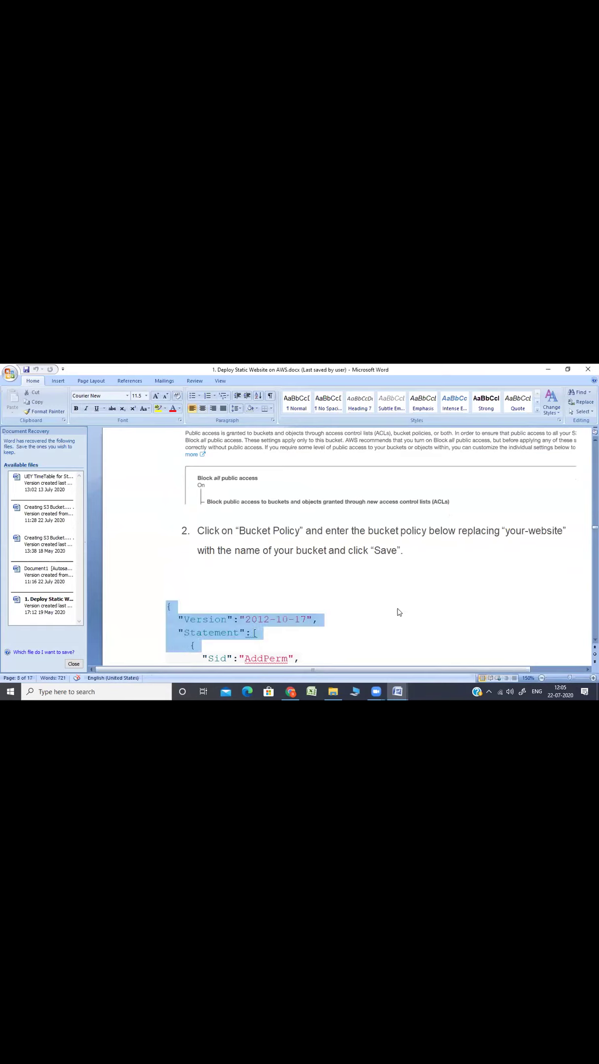
key("shift+Down")
key("shift+Down")
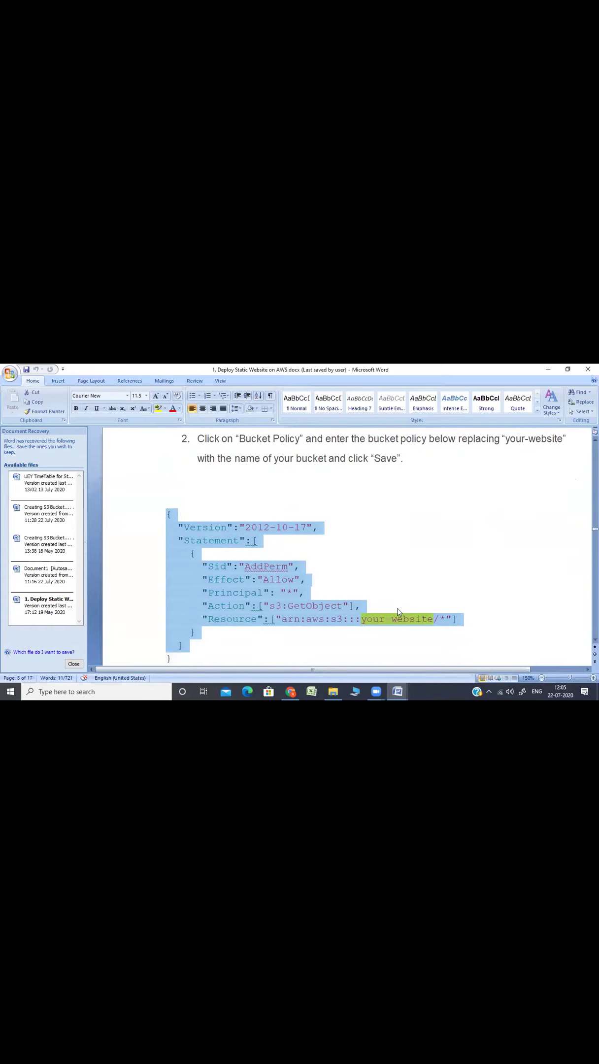
key("shift+Left")
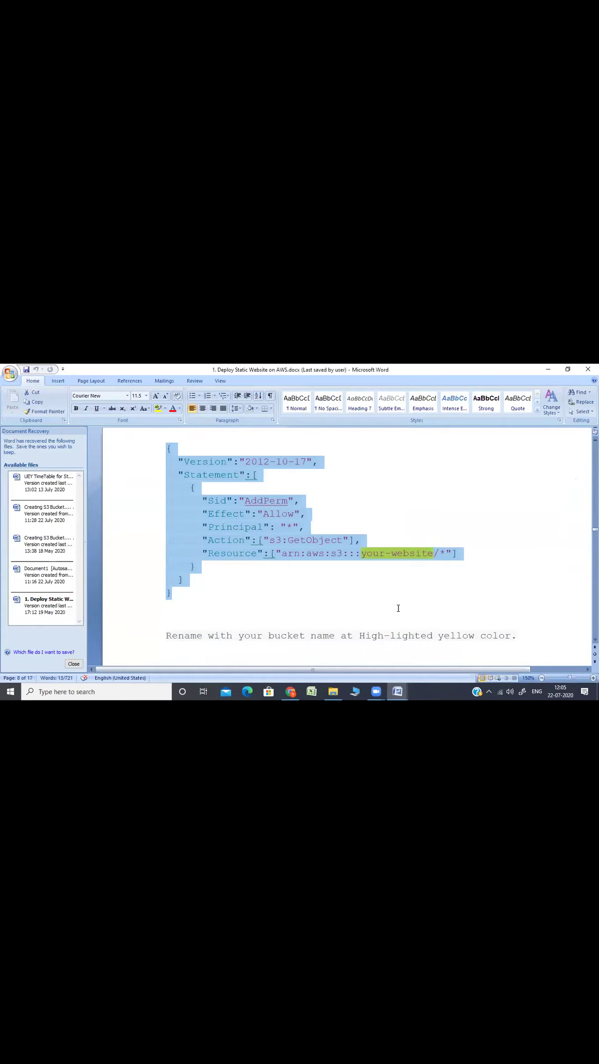
key("ctrl+c")
Step: Switch to the S3 Management Console in Chrome and paste the copied policy into the bucket policy editor
key("alt+Tab")
key("alt+Tab")
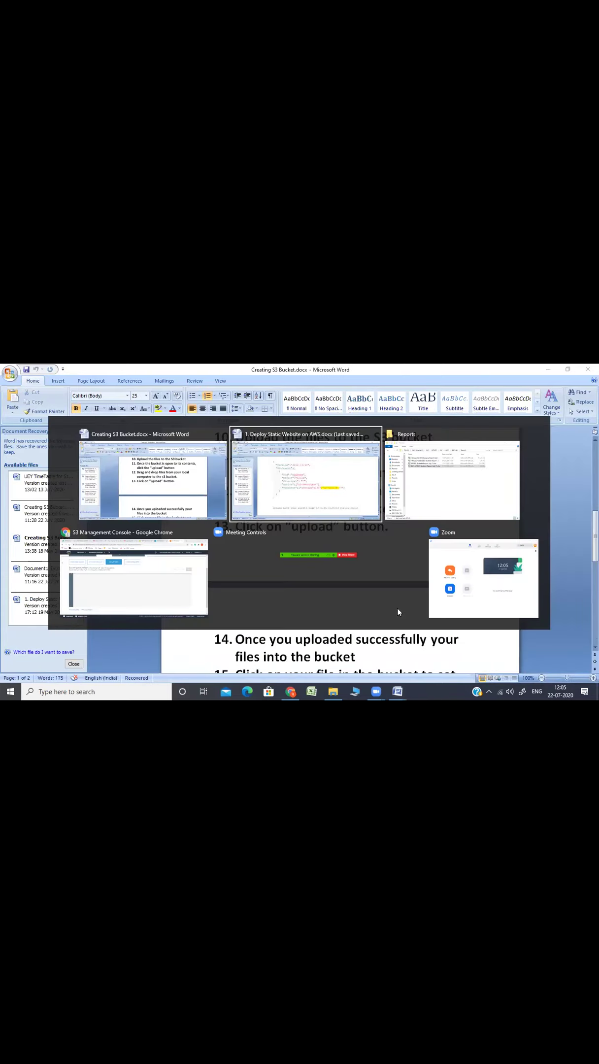
key("Down")
key("Right")
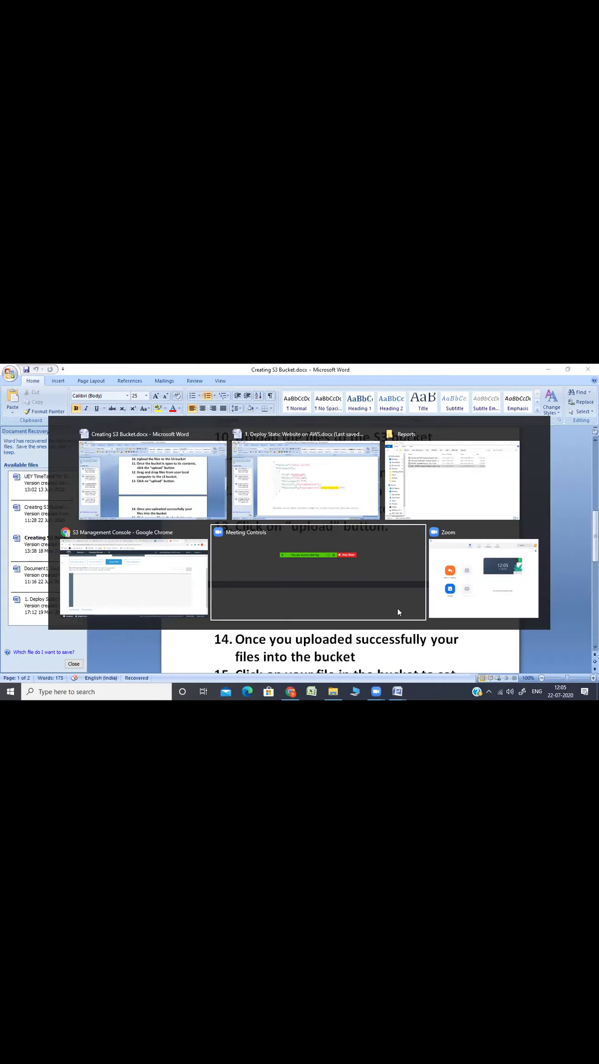
key("Up")
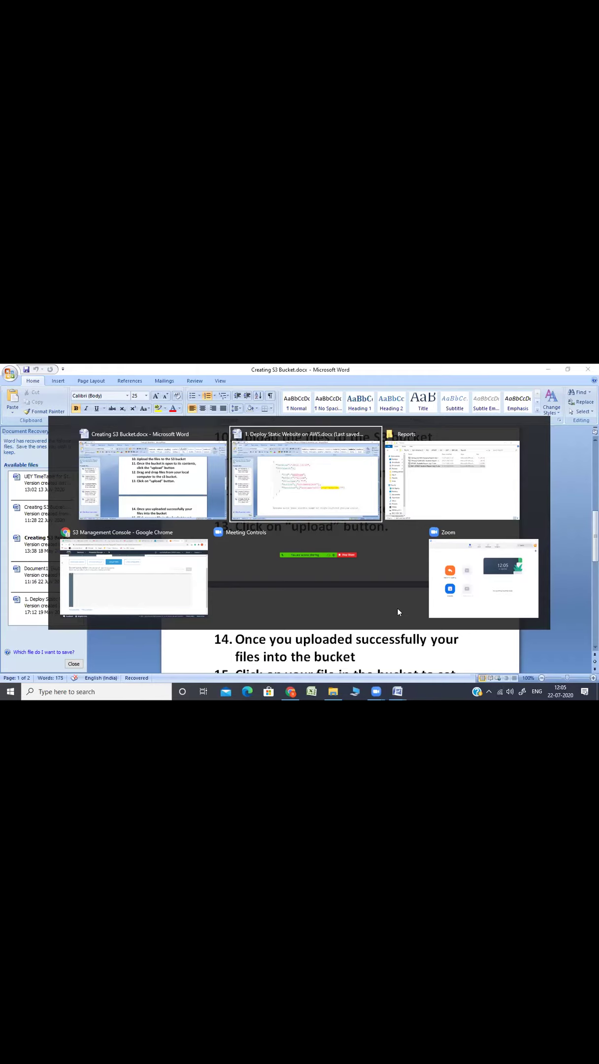
key("alt")
mouse_move(290, 691)
left_click(282, 658)
left_click(169, 545)
key("ctrl+v")
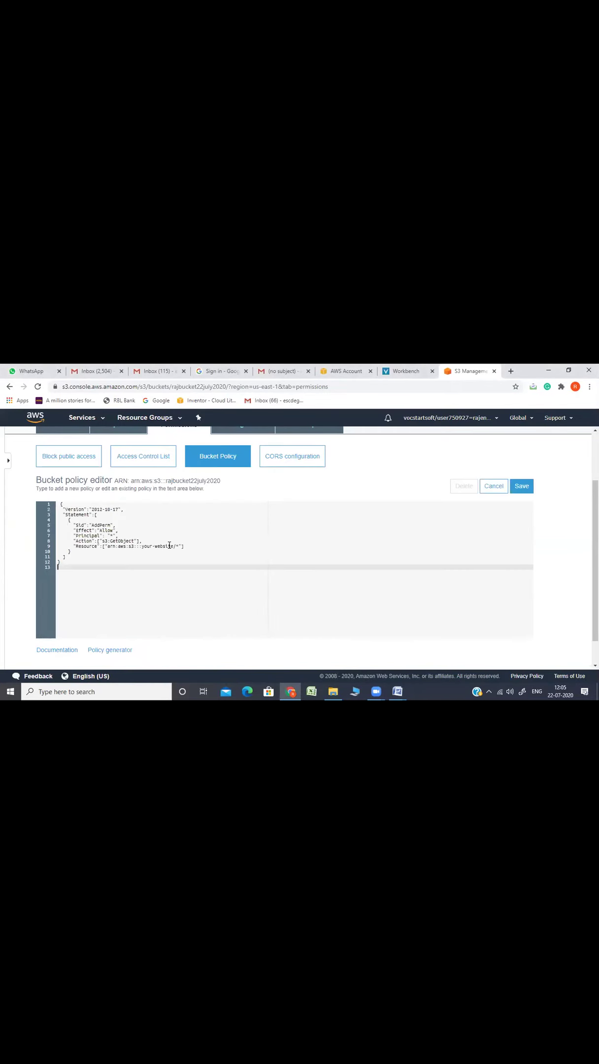
Step: Replace your-website with rajbucket22july2020 in the policy's Resource ARN and save the bucket policy
key("Up")
key("Up")
key("Up")
key("Up")
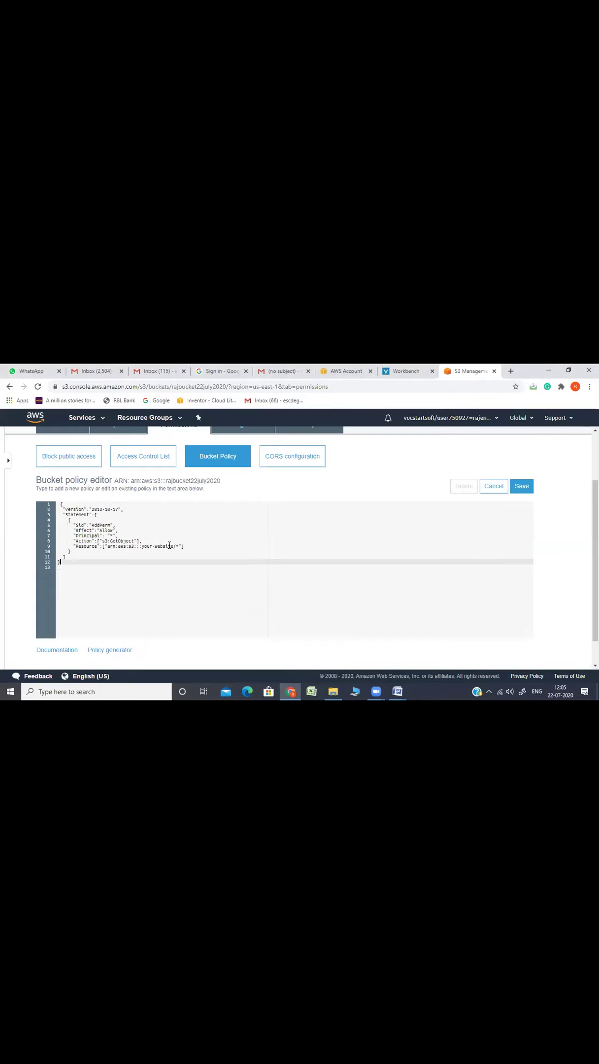
left_click(142, 546)
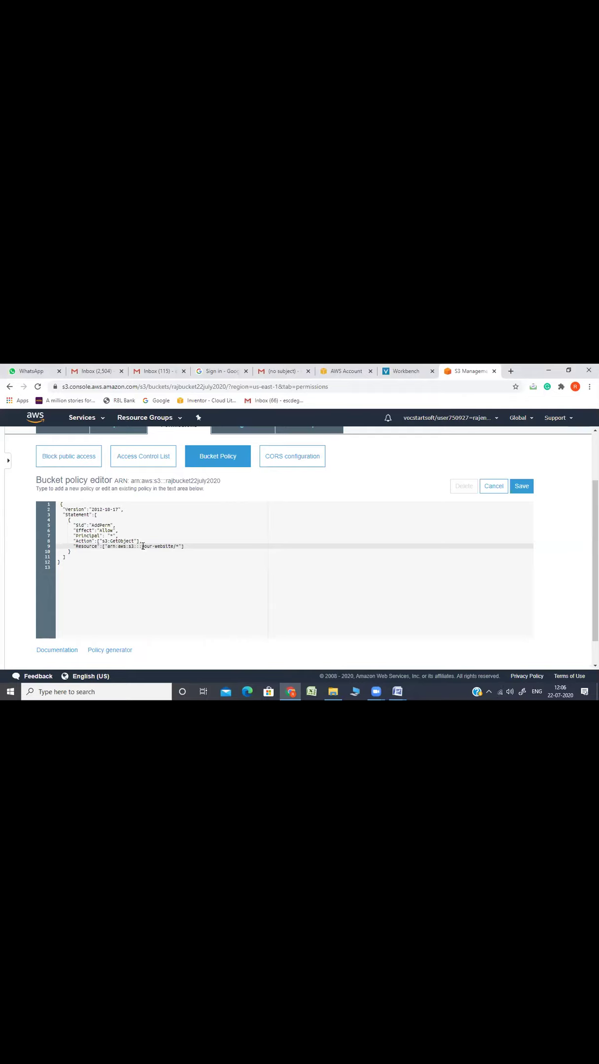
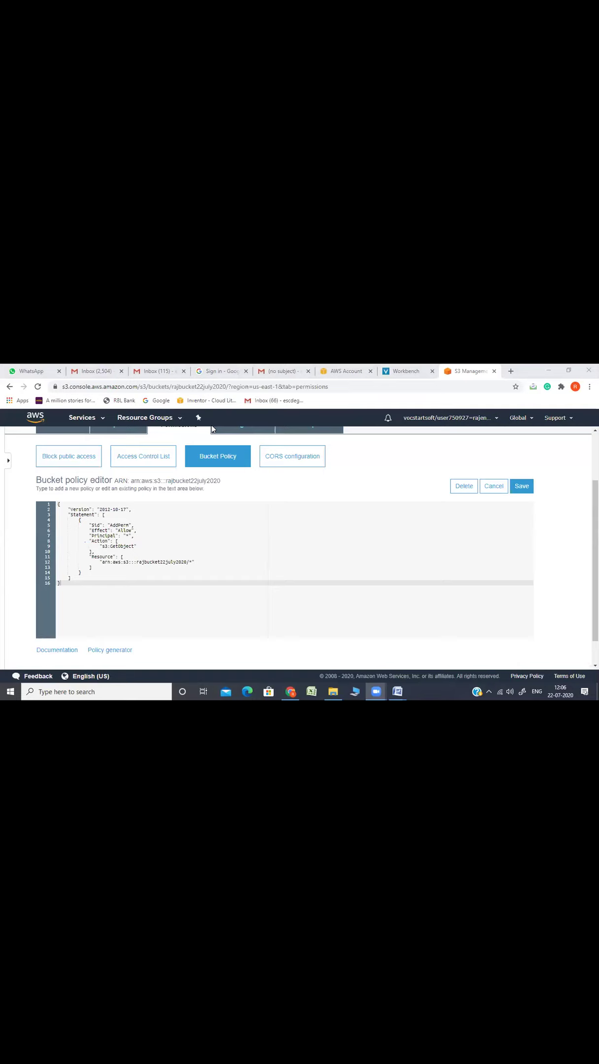
left_click(520, 488)
Step: Select the entire policy text in the editor, then save the bucket policy again
left_click(58, 504)
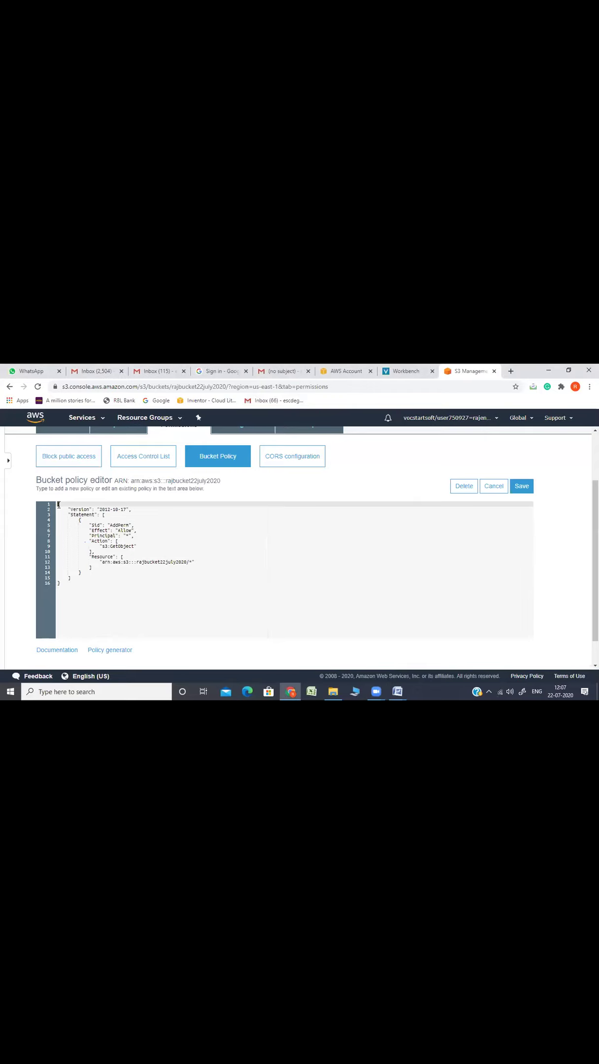
key("shift+Down")
key("shift+Down")
key("shift+Down")
key("shift+Down")
key("shift+Down")
key("shift+Down")
key("shift+Down")
key("shift+Down")
key("shift+Down")
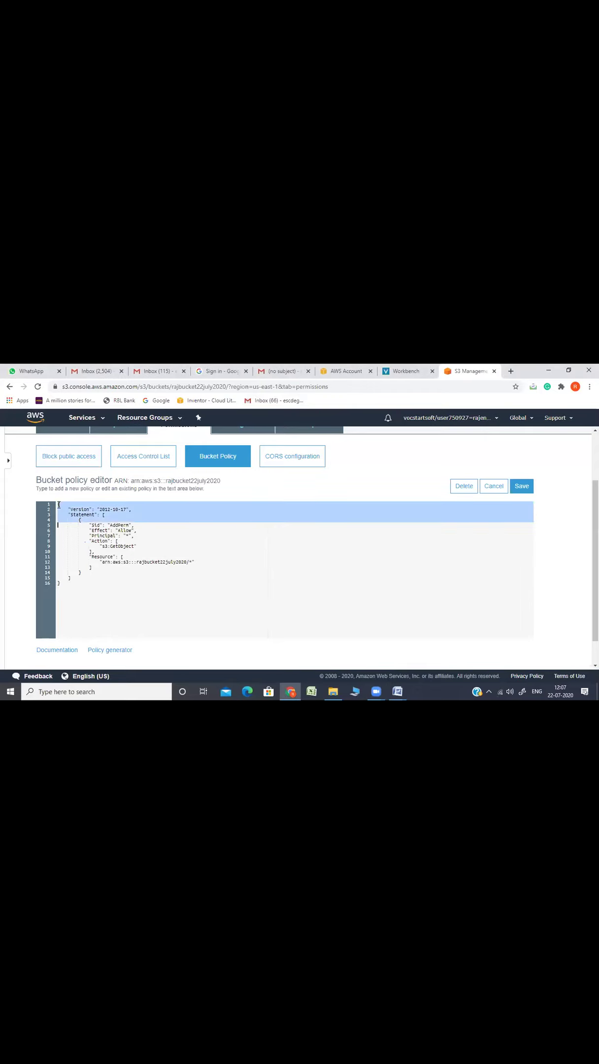
key("shift+Down")
key("shift+Down")
key("shift+Down")
key("shift+Down")
key("shift+Down")
key("shift+Down")
key("shift+Down")
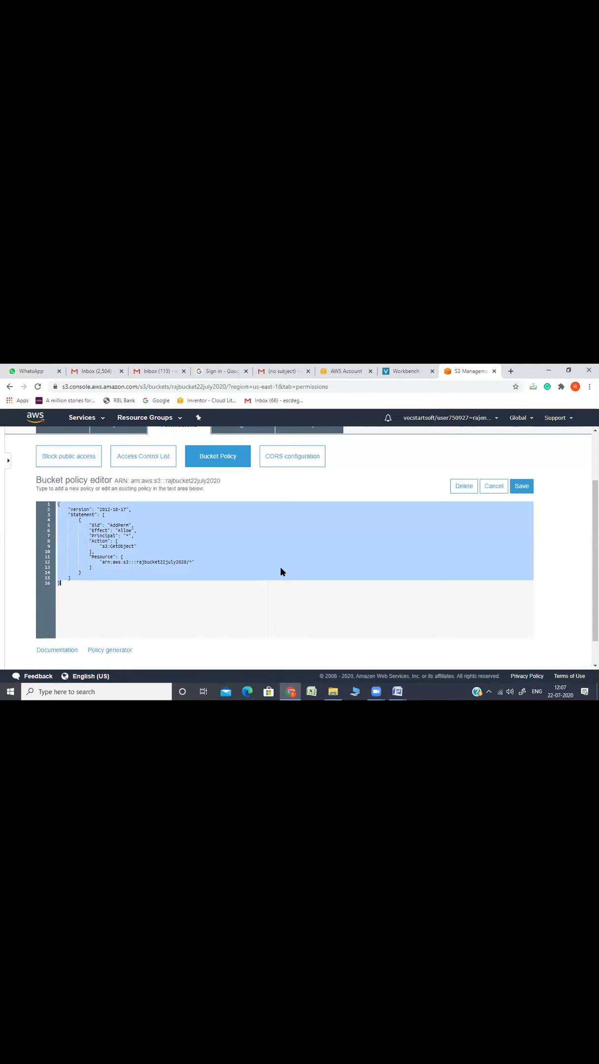
left_click(526, 487)
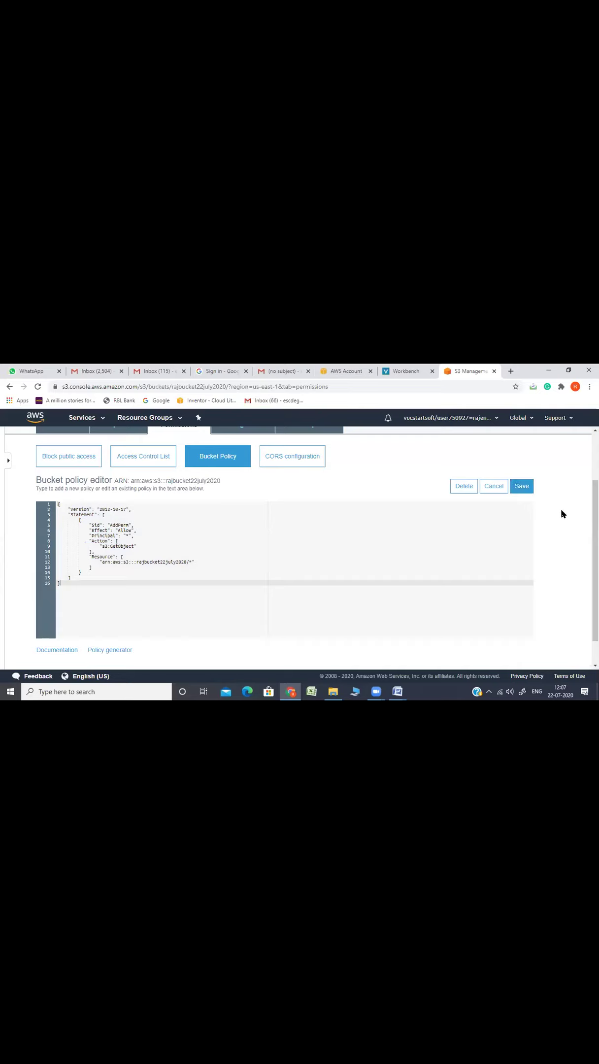
Step: Open the static website hosting settings in the bucket's properties and choose to use this bucket to host a website
scroll(299, 546, "up", 1)
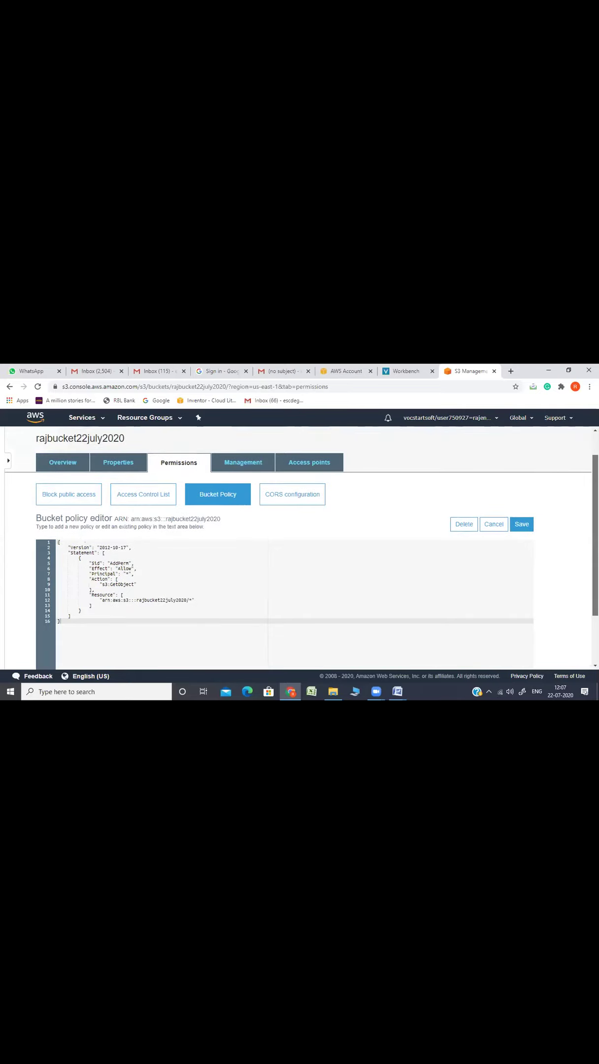
scroll(300, 547, "up", 1)
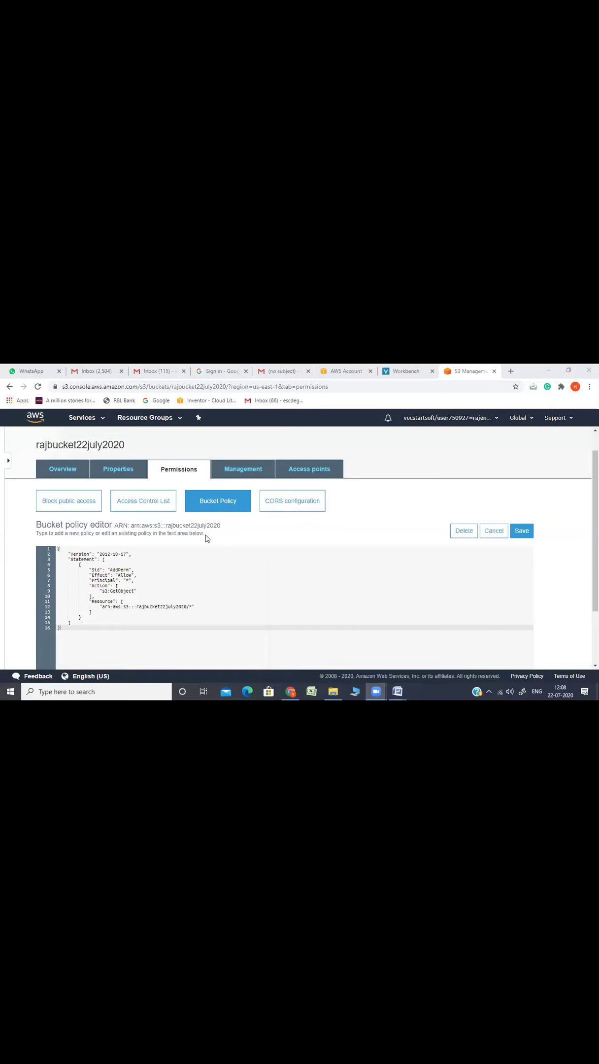
left_click(120, 470)
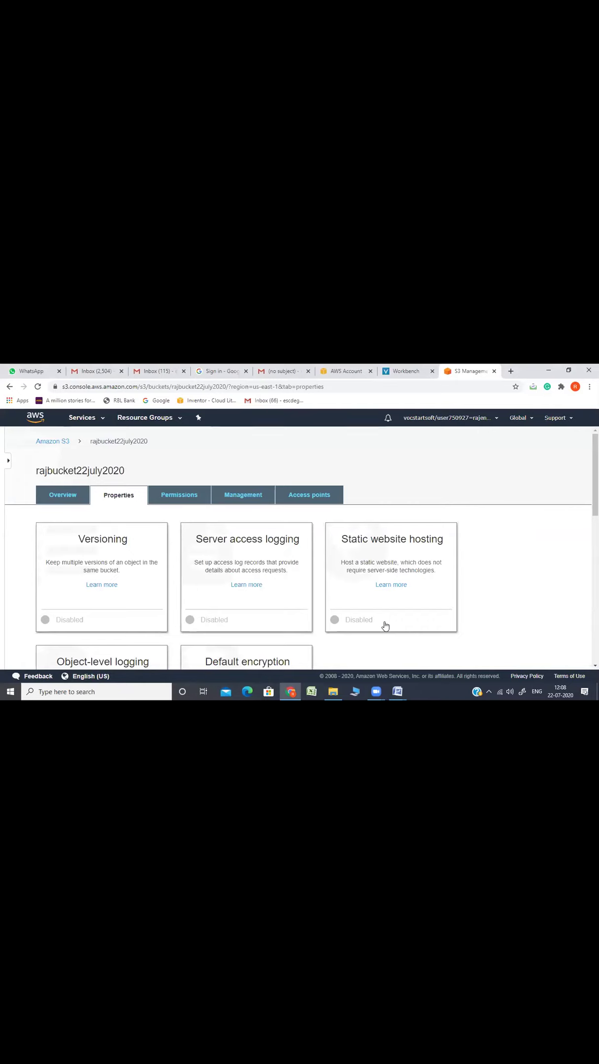
left_click(377, 552)
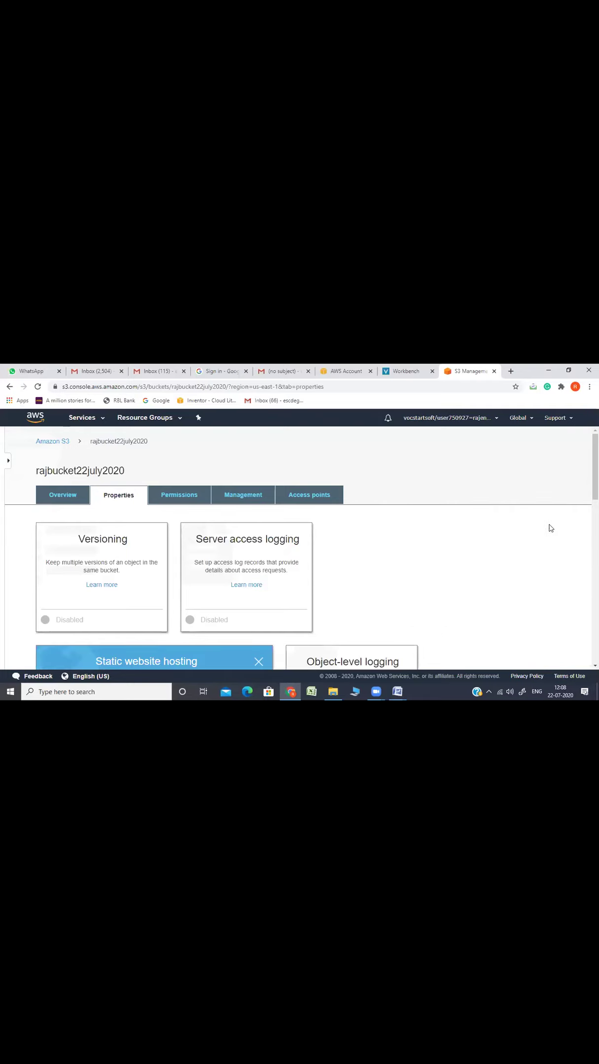
scroll(595, 468, "down", 4)
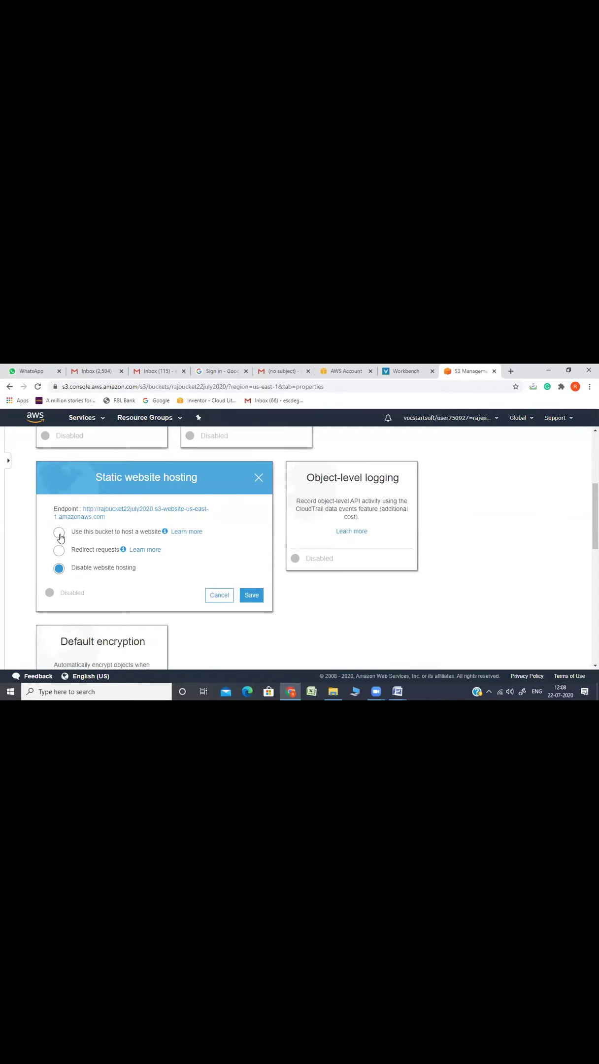
left_click(58, 532)
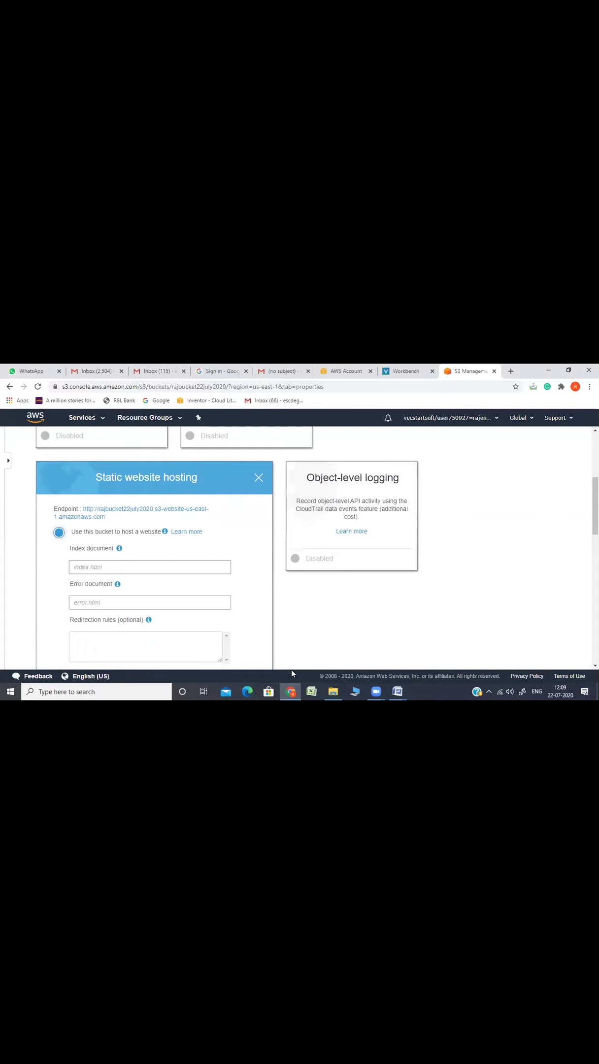
Step: Switch to File Explorer and check the index file's name in the udacity-starter-website folder under Downloads
mouse_move(333, 692)
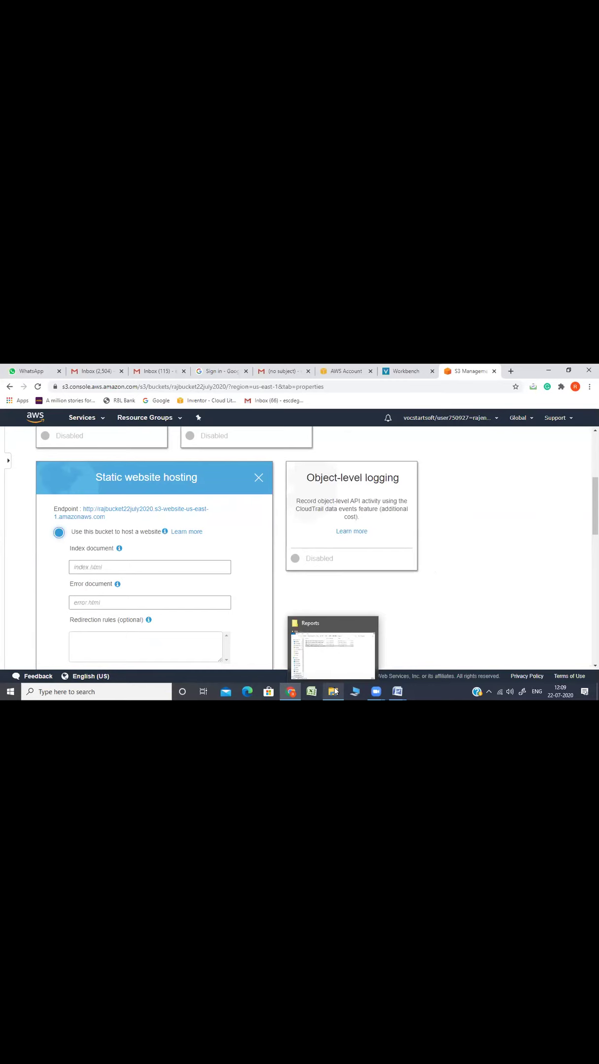
left_click(302, 630)
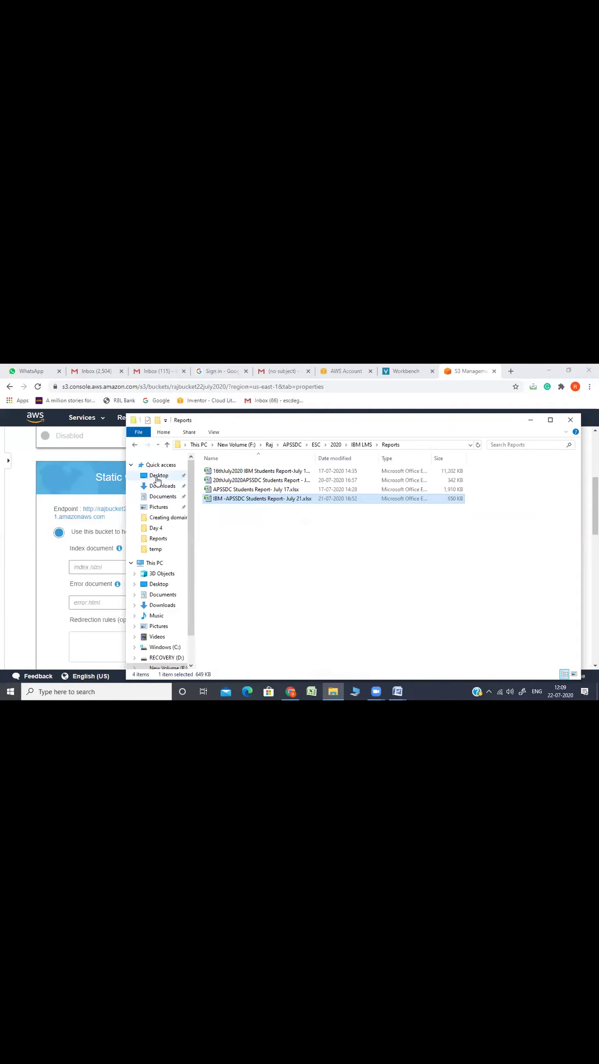
left_click(159, 486)
double_click(233, 496)
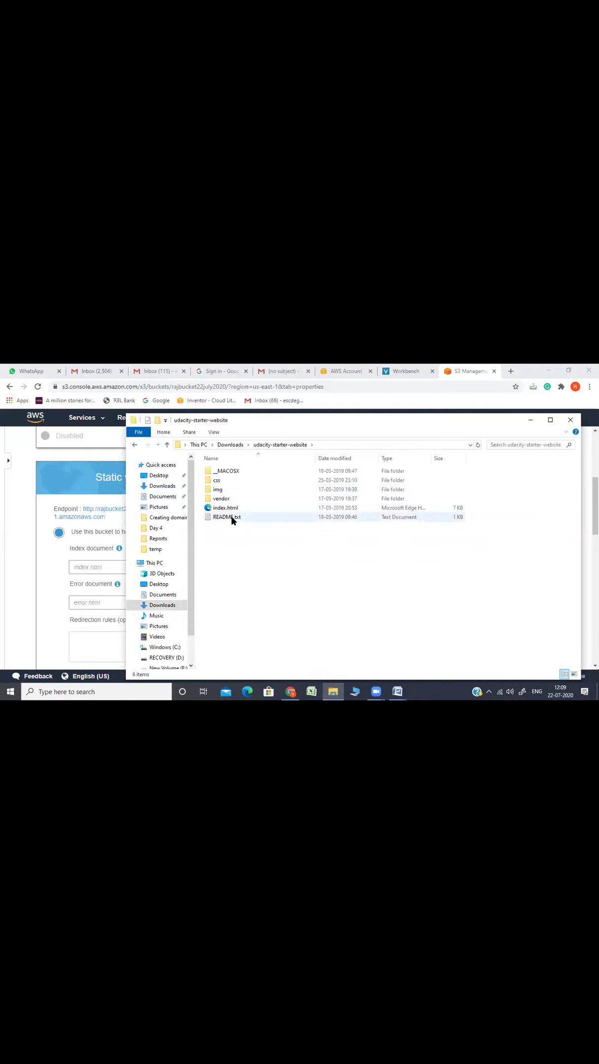
left_click(233, 510)
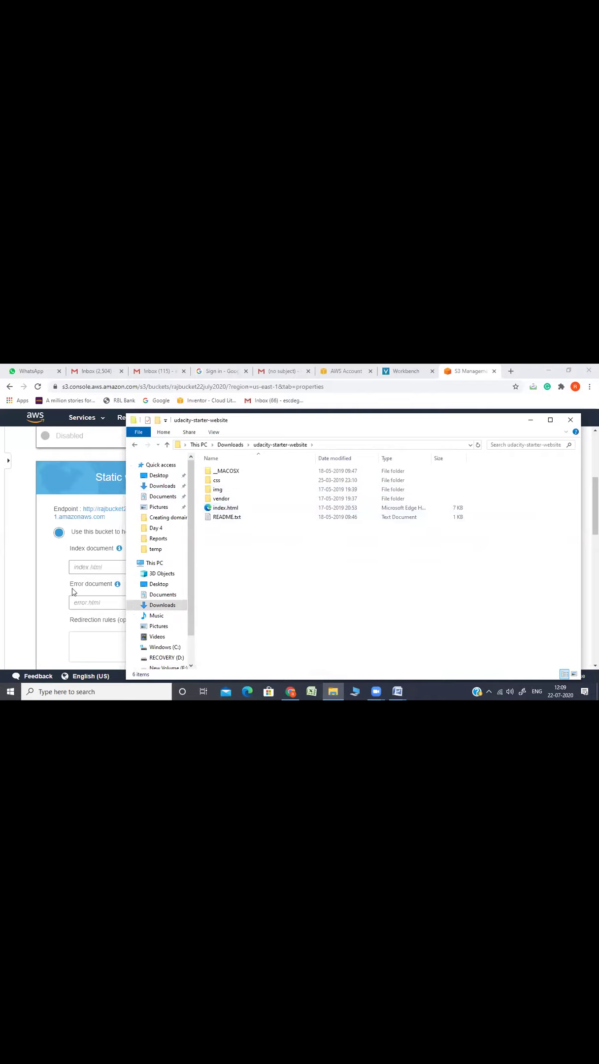
Step: Back in the S3 console, set the index document to index.html and the error document to error.html, and save the hosting settings
left_click(80, 567)
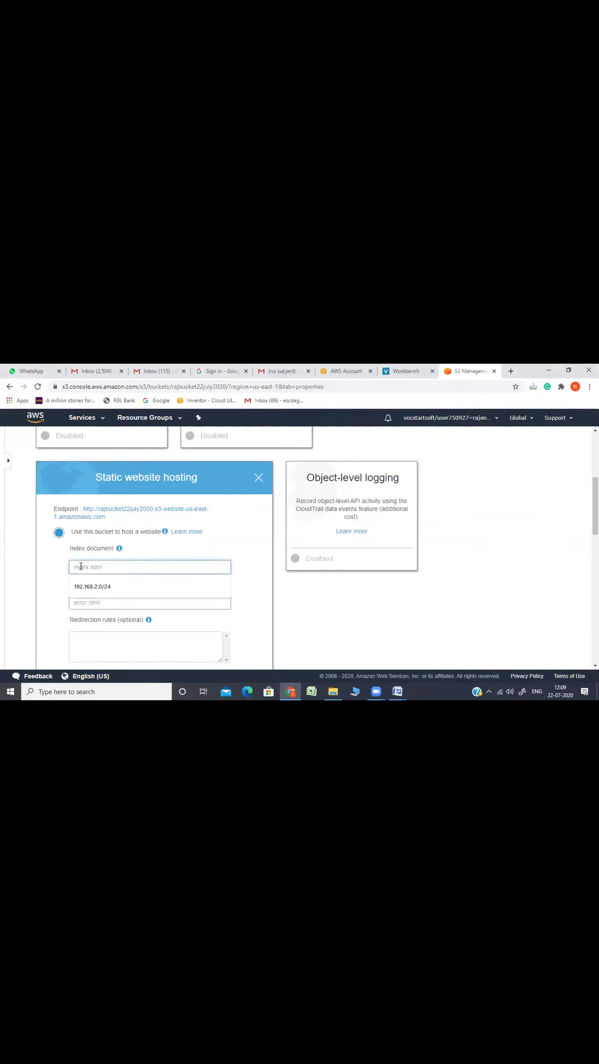
type("index")
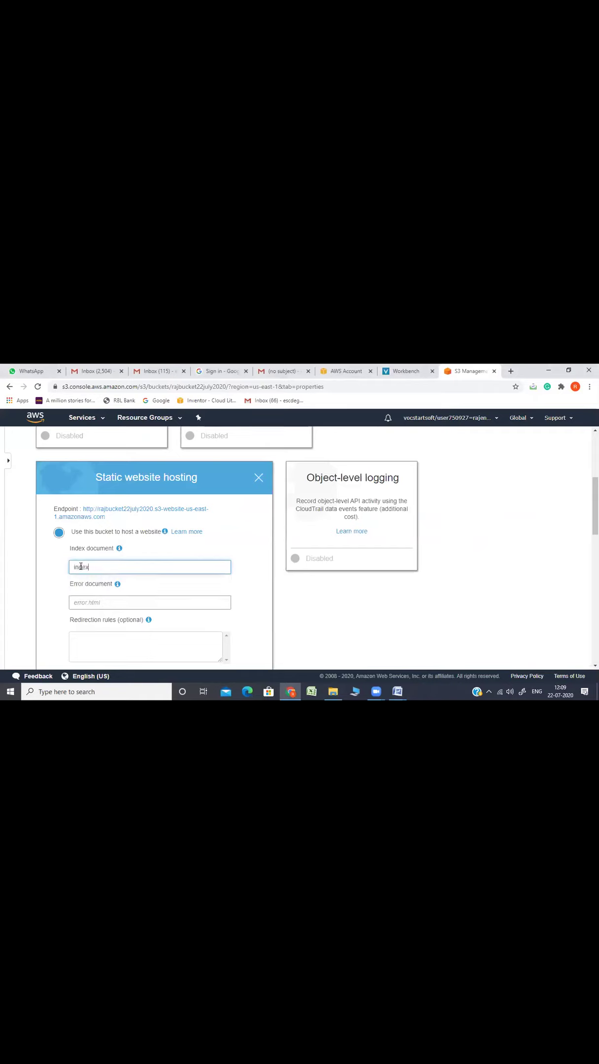
type(".html")
left_click(75, 604)
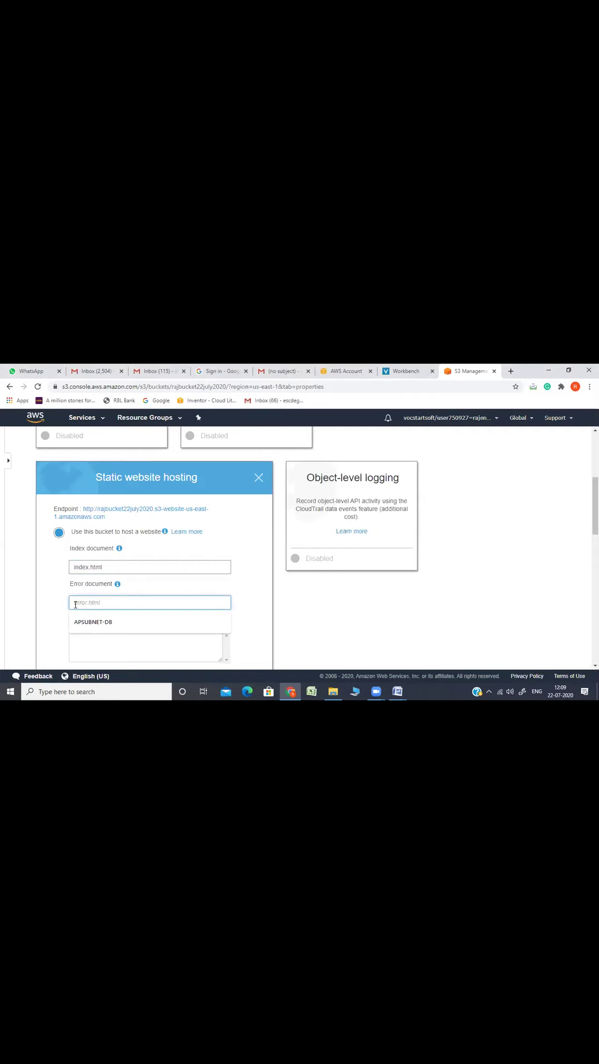
type("error.html")
left_click(312, 604)
mouse_move(595, 505)
left_mouse_down()
mouse_move(595, 537)
mouse_move(595, 529)
left_mouse_up()
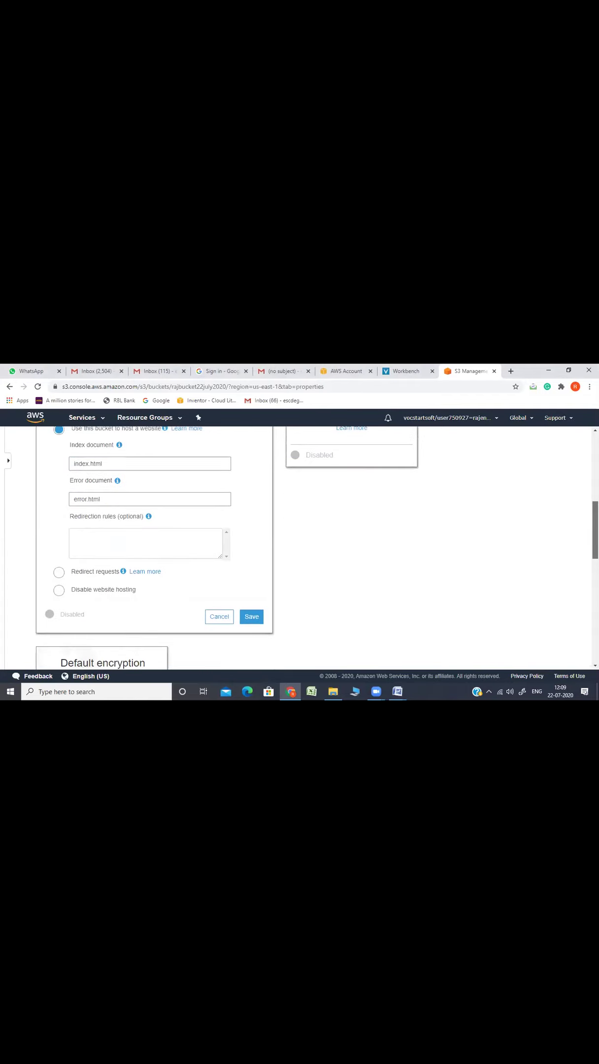
left_click(94, 539)
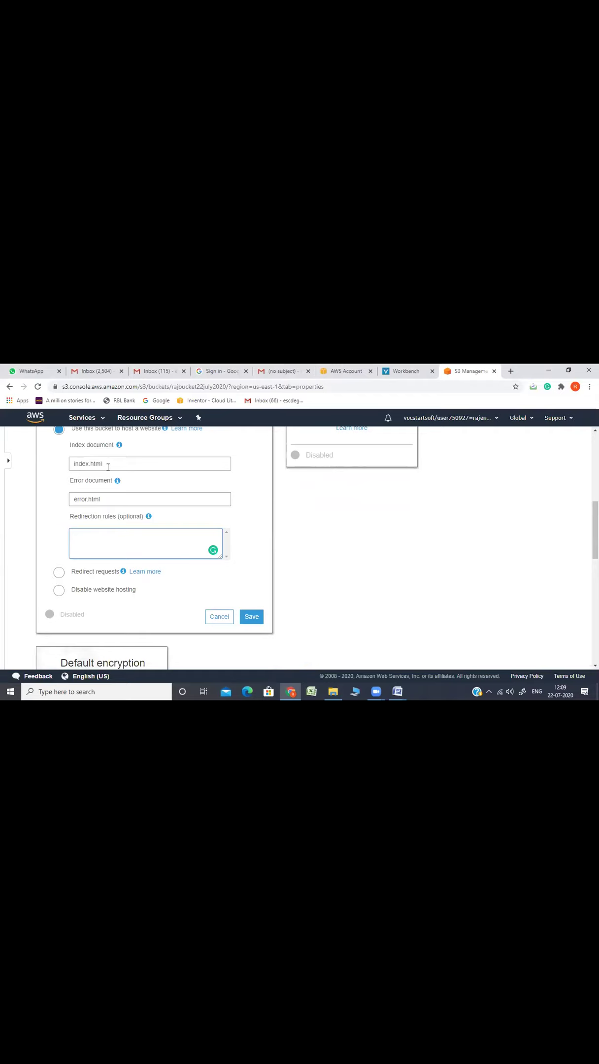
left_click(251, 617)
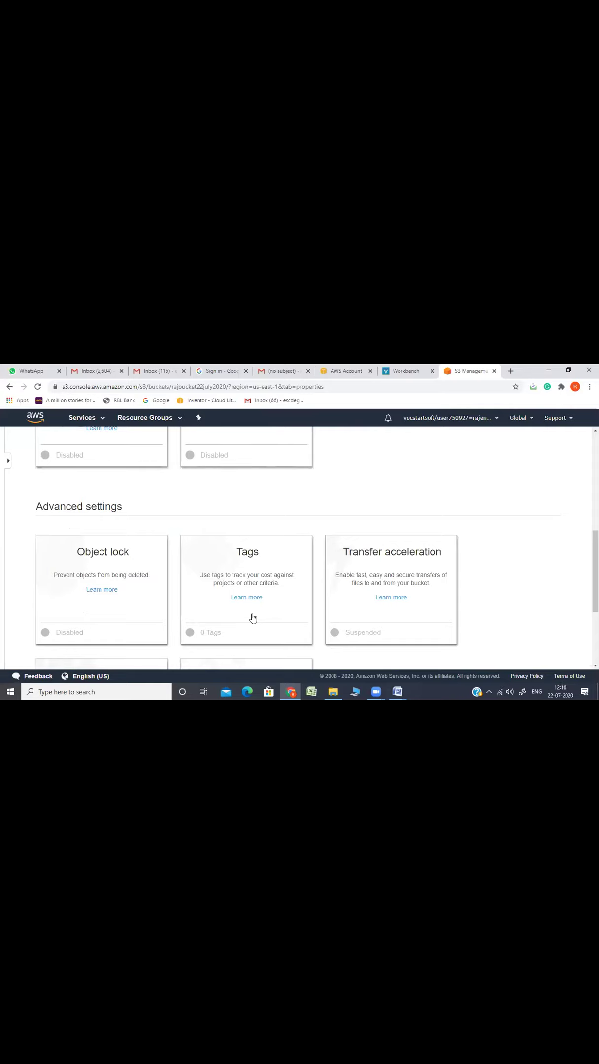
Step: Enable versioning for rajbucket22july2020 and save the setting
scroll(595, 566, "up", 2)
scroll(185, 603, "up", 4)
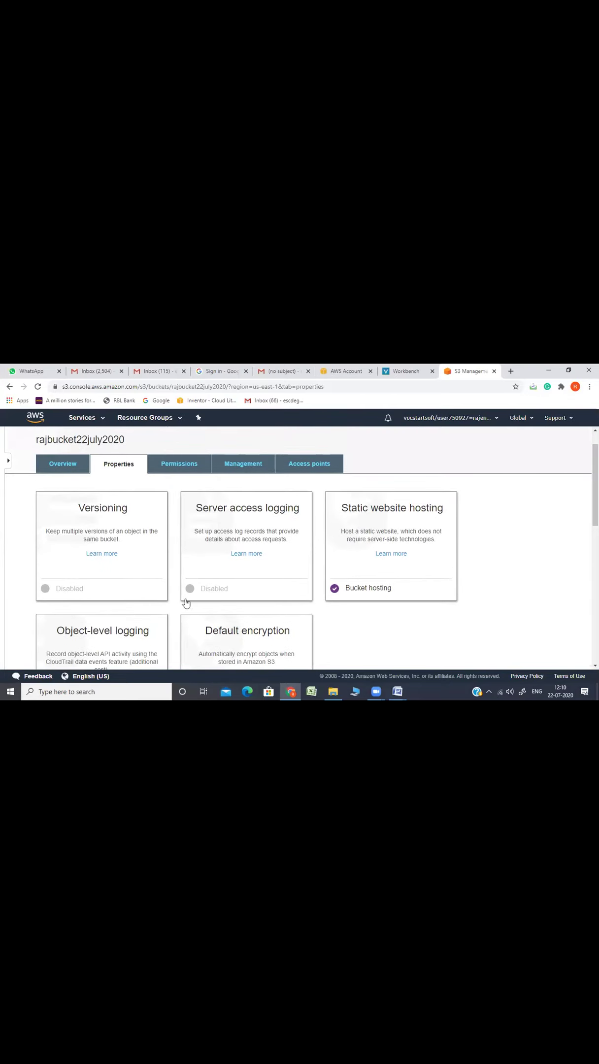
left_click(133, 569)
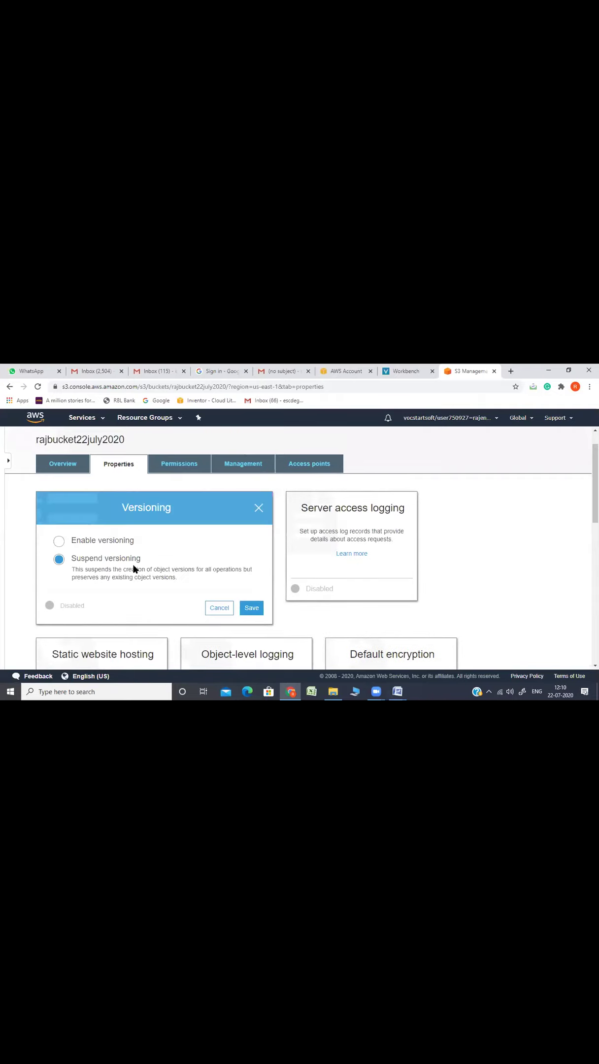
left_click(60, 542)
left_click(252, 609)
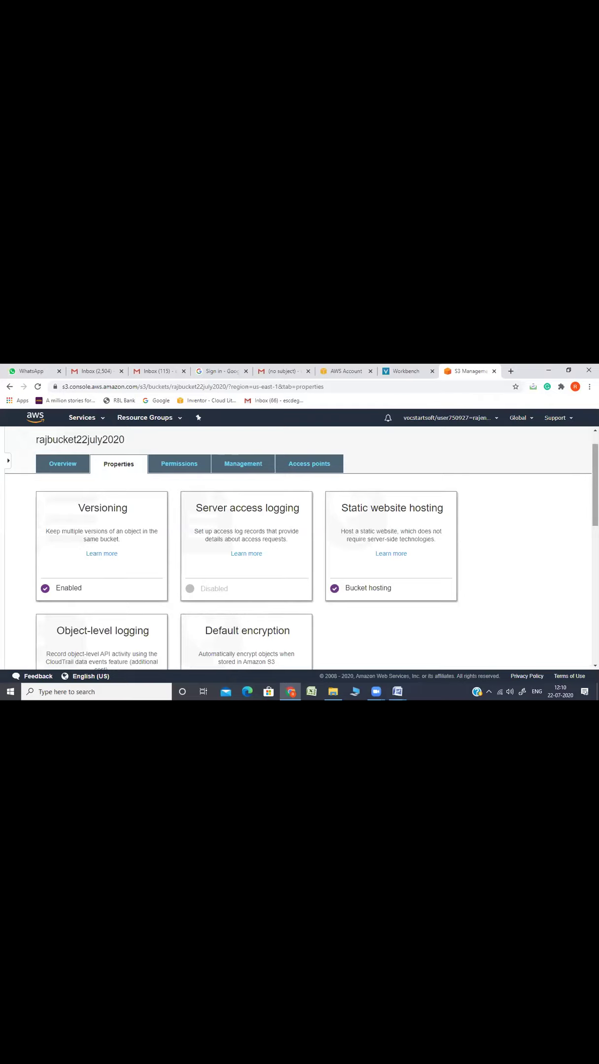
mouse_move(595, 485)
left_mouse_down()
mouse_move(595, 559)
mouse_move(595, 501)
left_mouse_up()
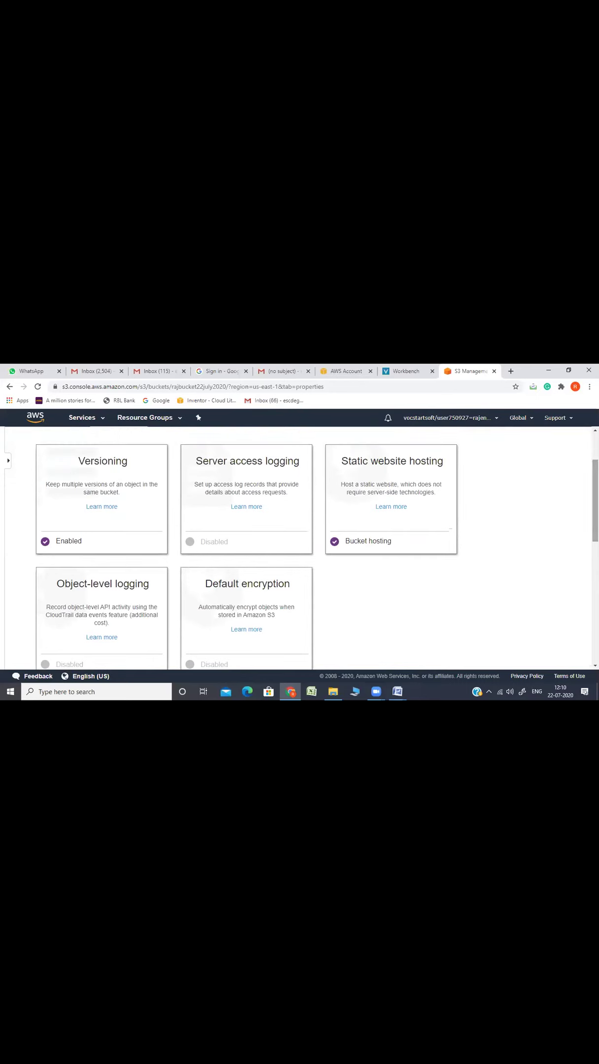
scroll(263, 457, "up", 2)
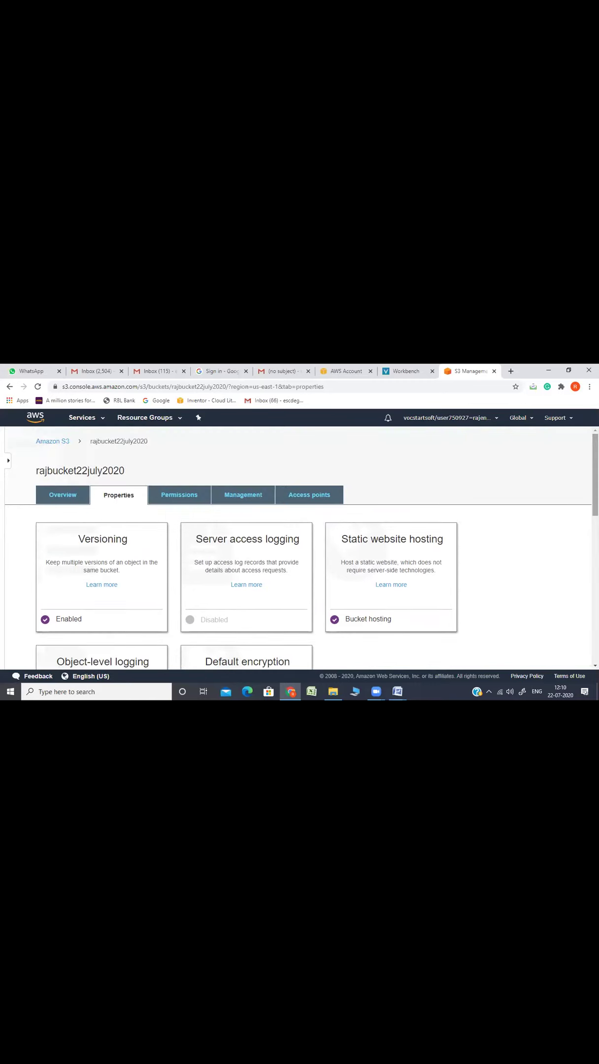
Step: Find and open the CloudFront service from the AWS console and start creating a web distribution
left_click(83, 417)
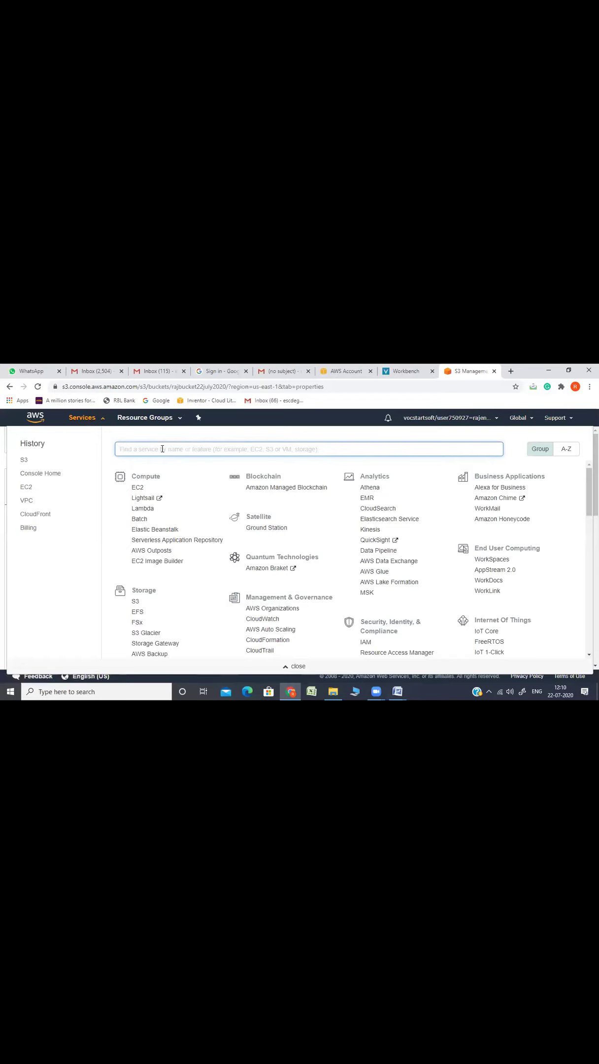
type("clou")
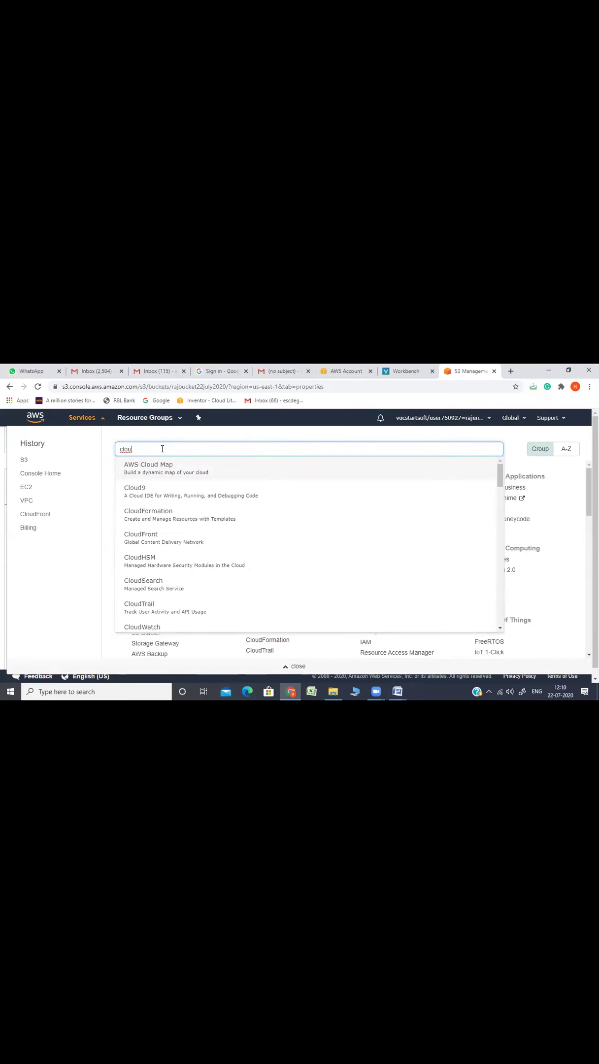
type("dFro")
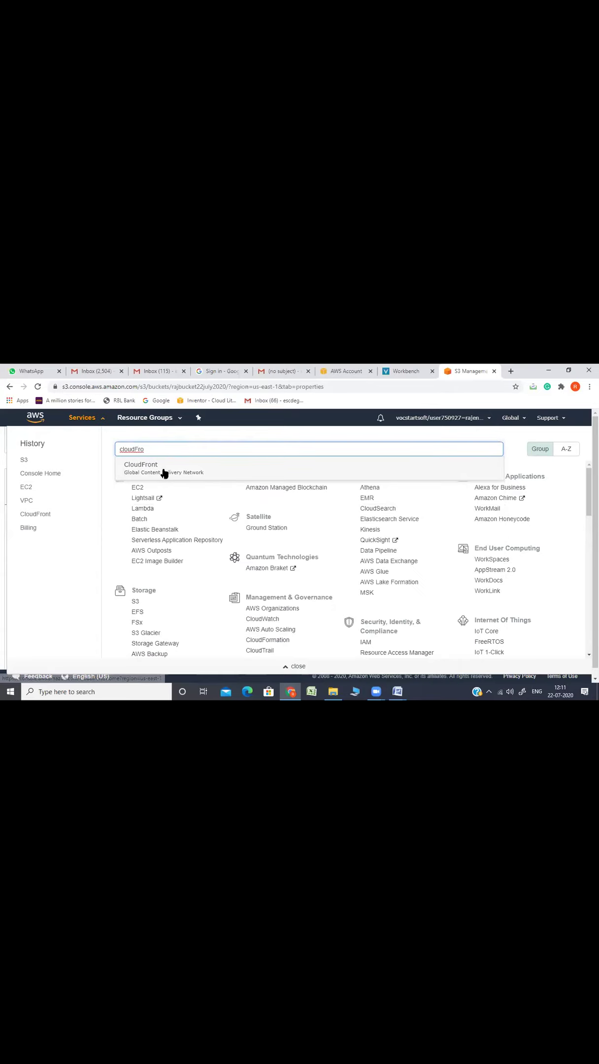
left_click(164, 472)
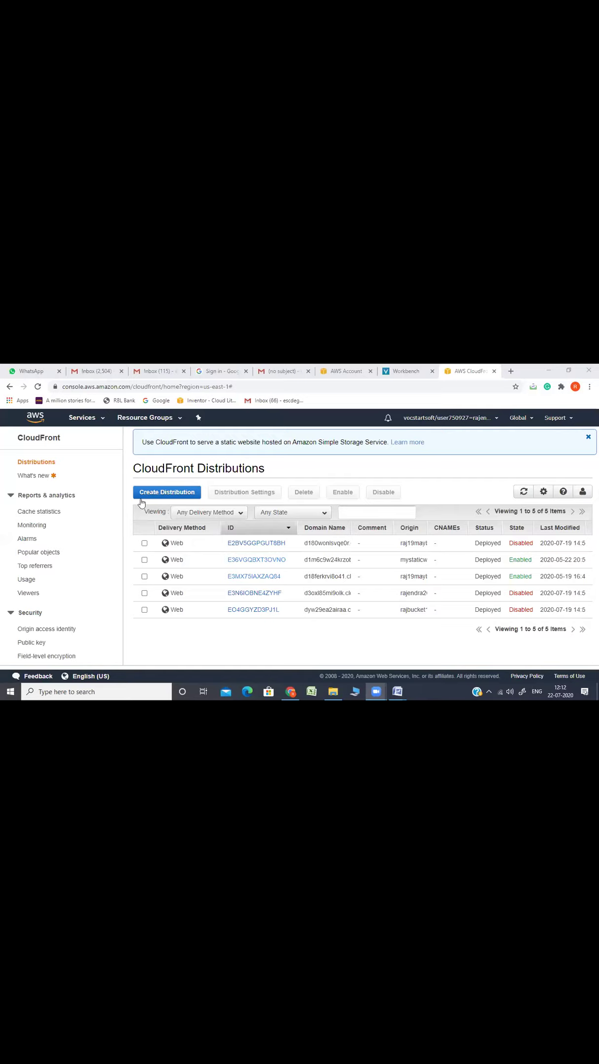
left_click(164, 497)
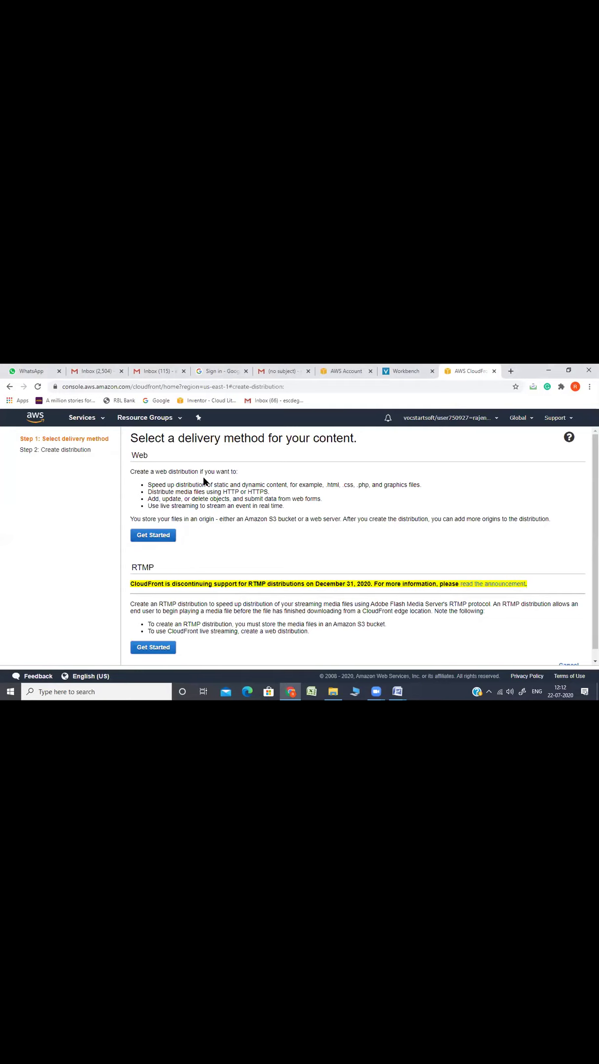
left_click(165, 537)
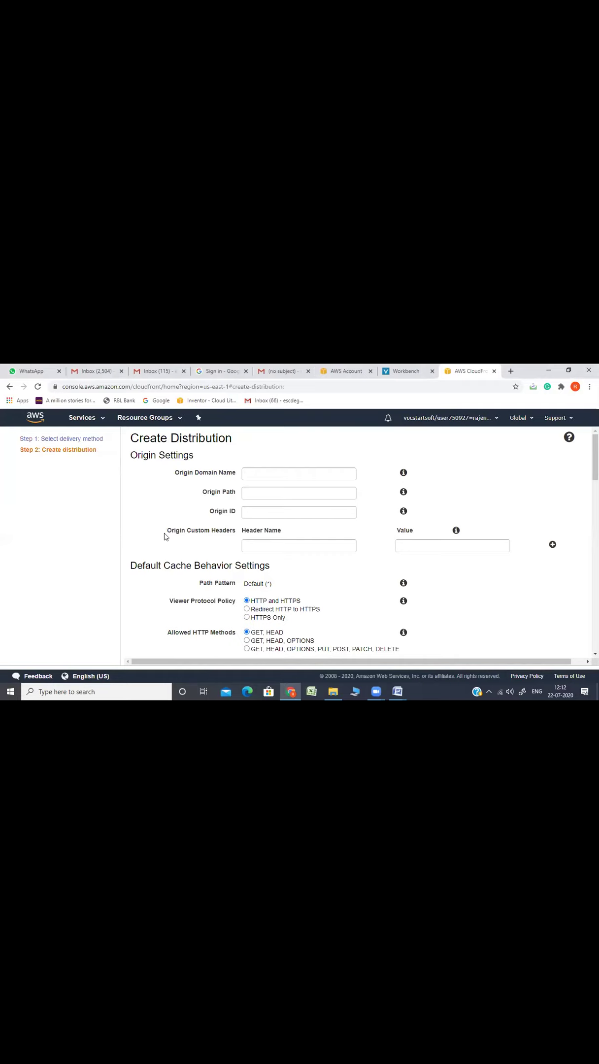
Step: Set the distribution's origin domain name to rajbucket22july2020.s3.amazonaws.com and leave the origin path empty
left_click(257, 471)
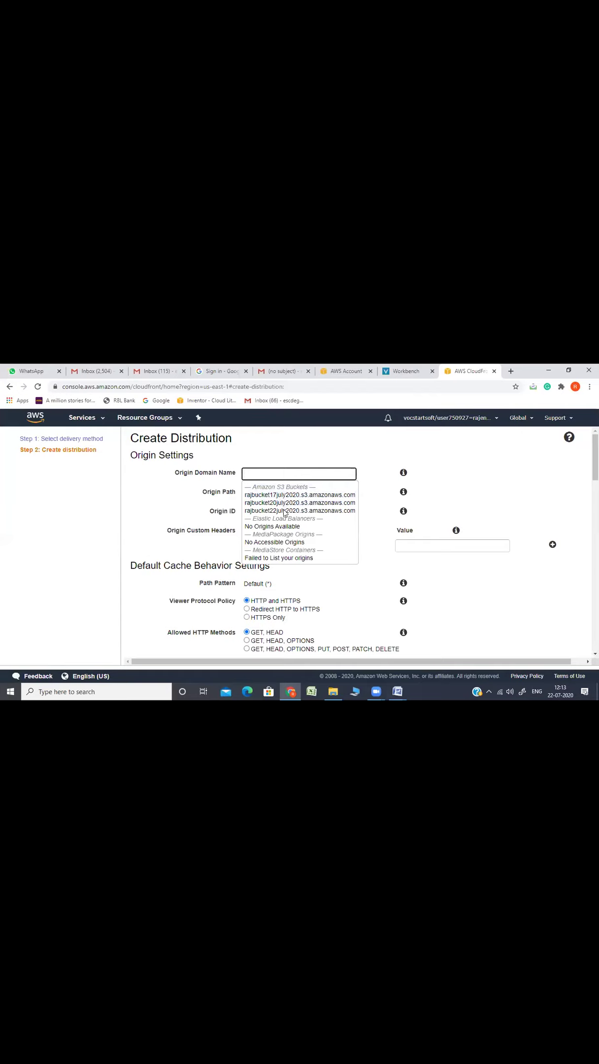
left_click(284, 511)
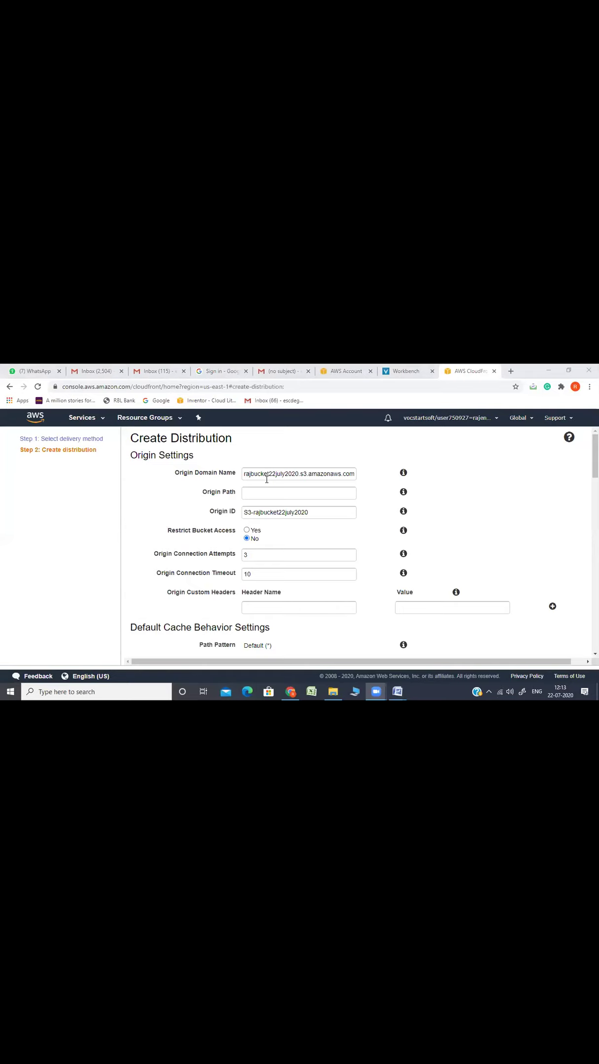
left_click_drag(266, 478, 312, 491)
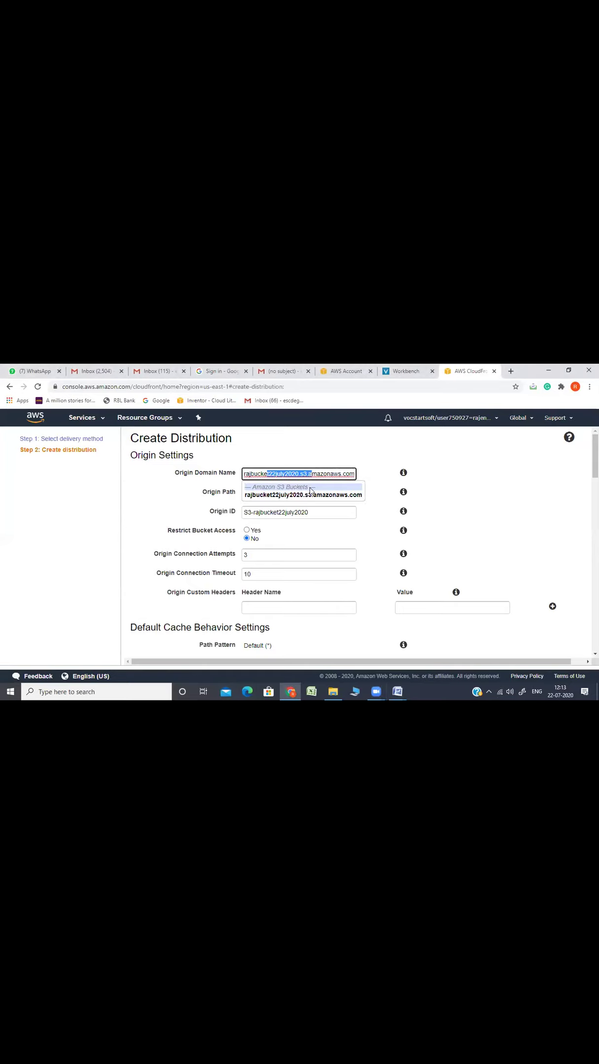
left_click(303, 495)
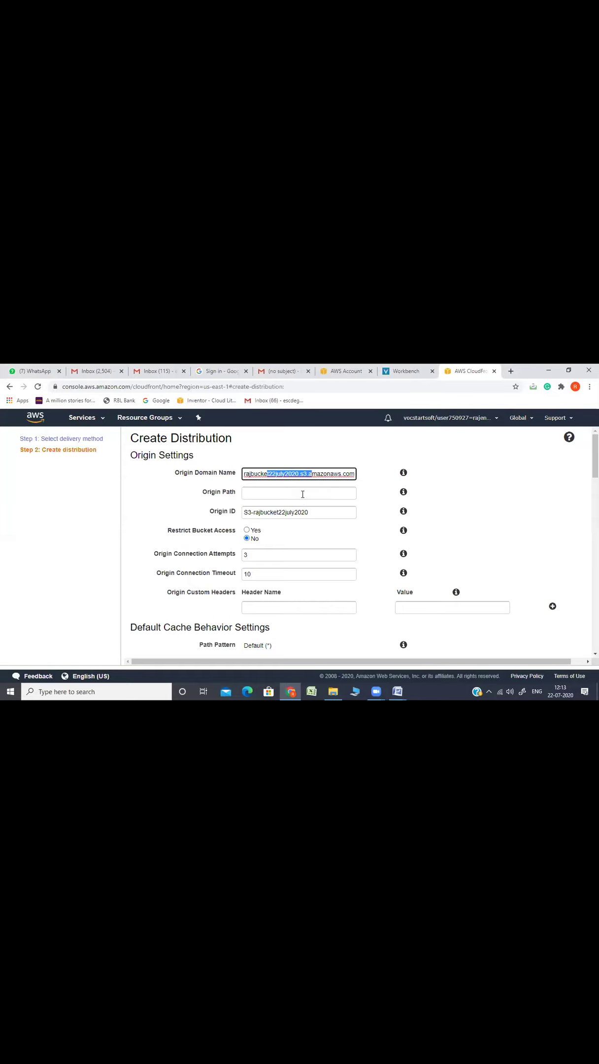
left_click(261, 493)
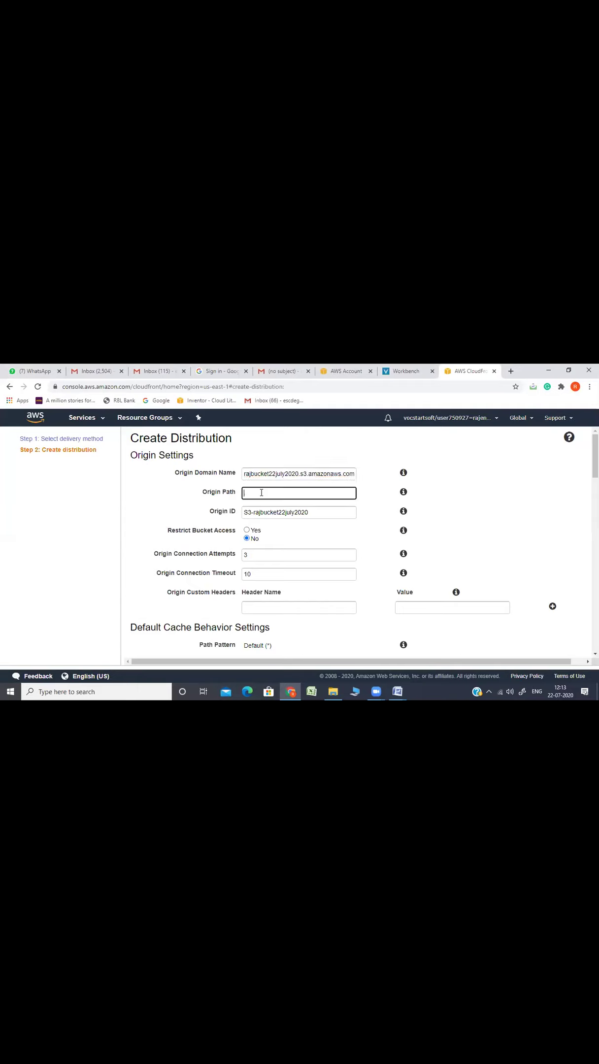
type("/")
key("BackSpace")
left_click(174, 511)
Step: Keep the remaining default distribution settings and create the distribution
scroll(354, 542, "down", 5)
scroll(354, 542, "down", 3)
scroll(354, 541, "down", 3)
scroll(355, 541, "down", 3)
scroll(354, 542, "down", 10)
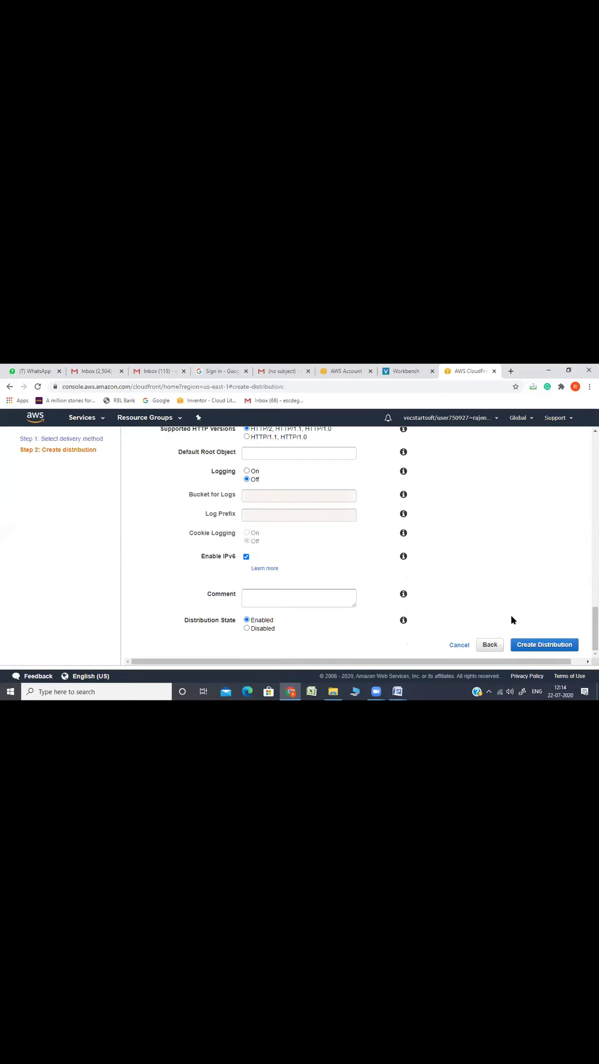
left_click(529, 646)
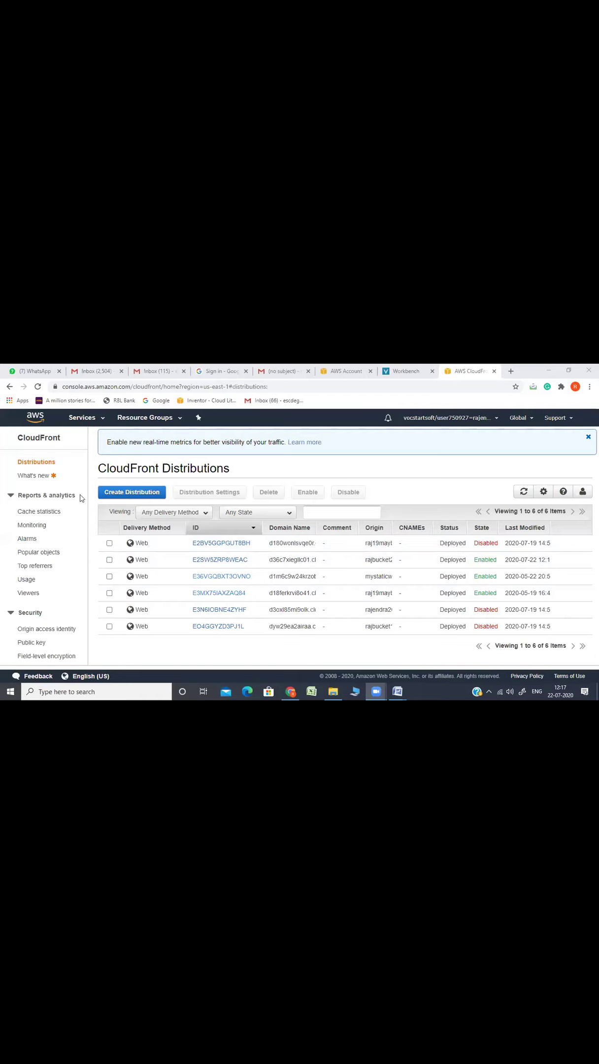
Step: Go back to the S3 service and examine the contents of the udacity-starter-website folder in rajbucket22july2020
left_click(82, 417)
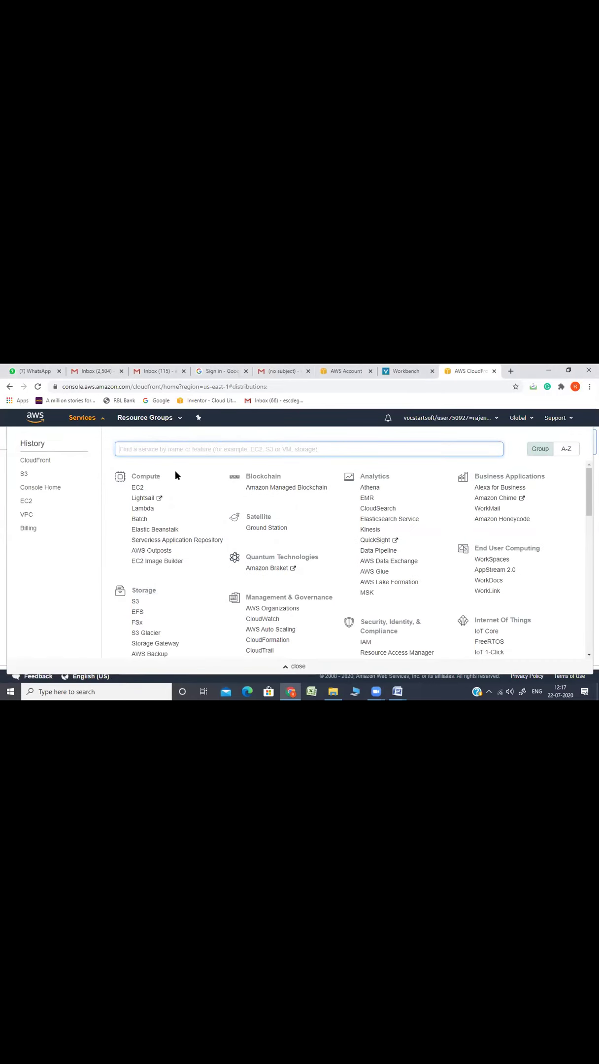
left_click(135, 601)
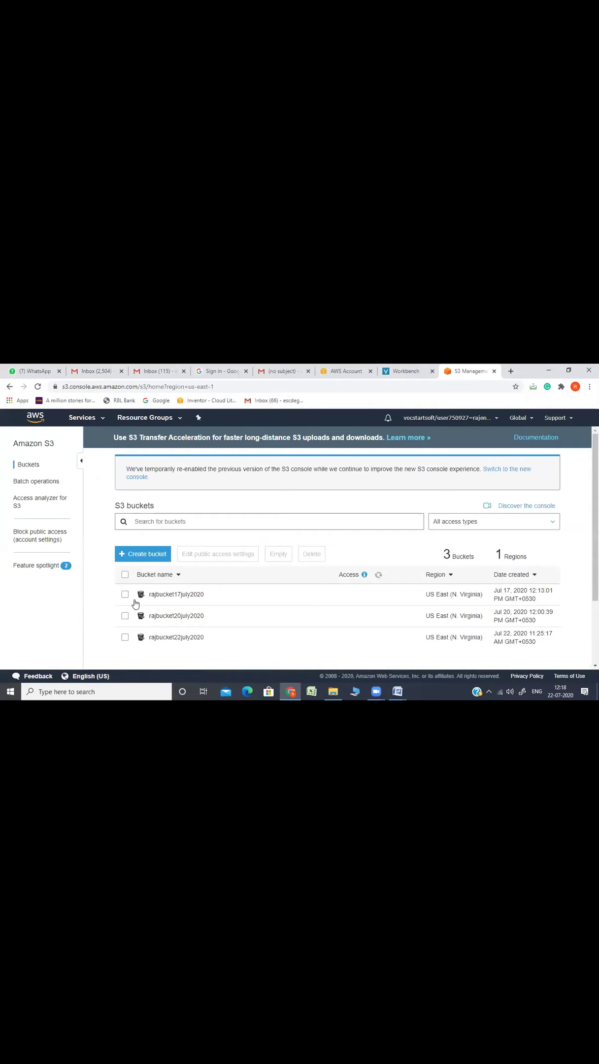
left_click(167, 639)
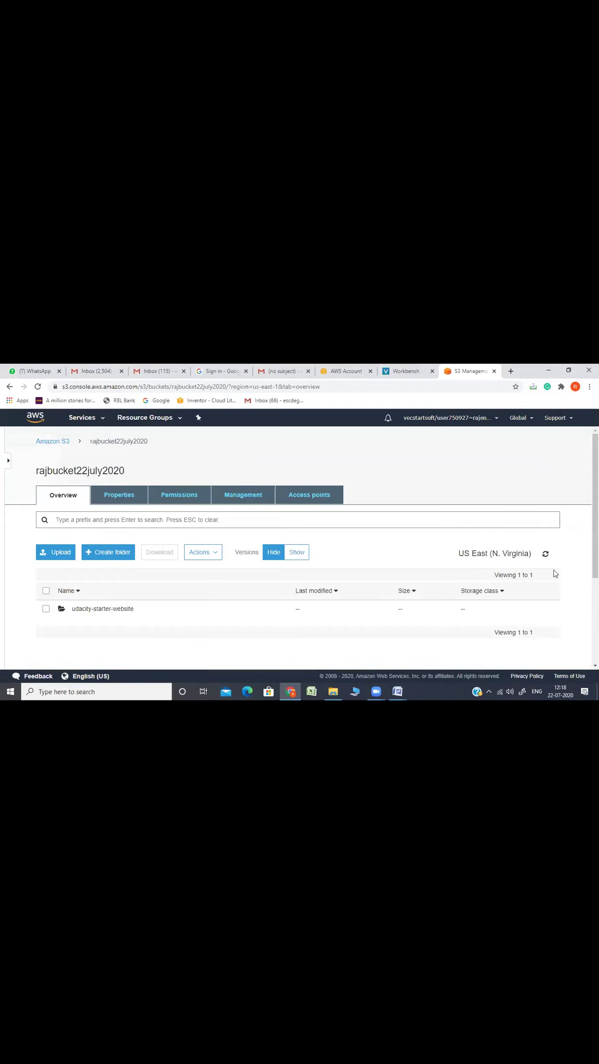
left_click(117, 610)
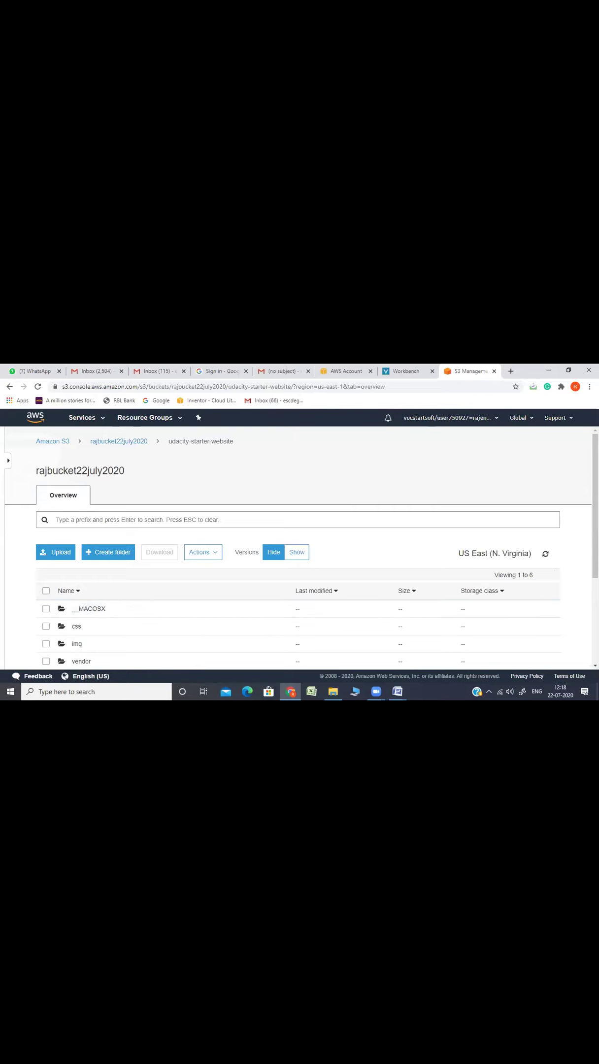
scroll(595, 507, "down", 1)
scroll(595, 507, "down", 1)
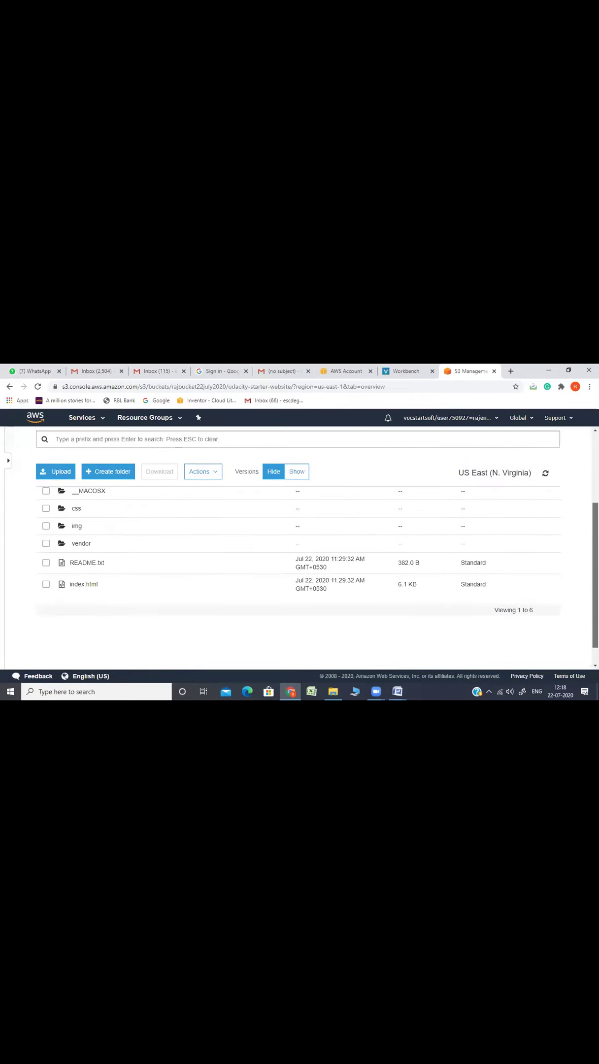
scroll(595, 508, "up", 1)
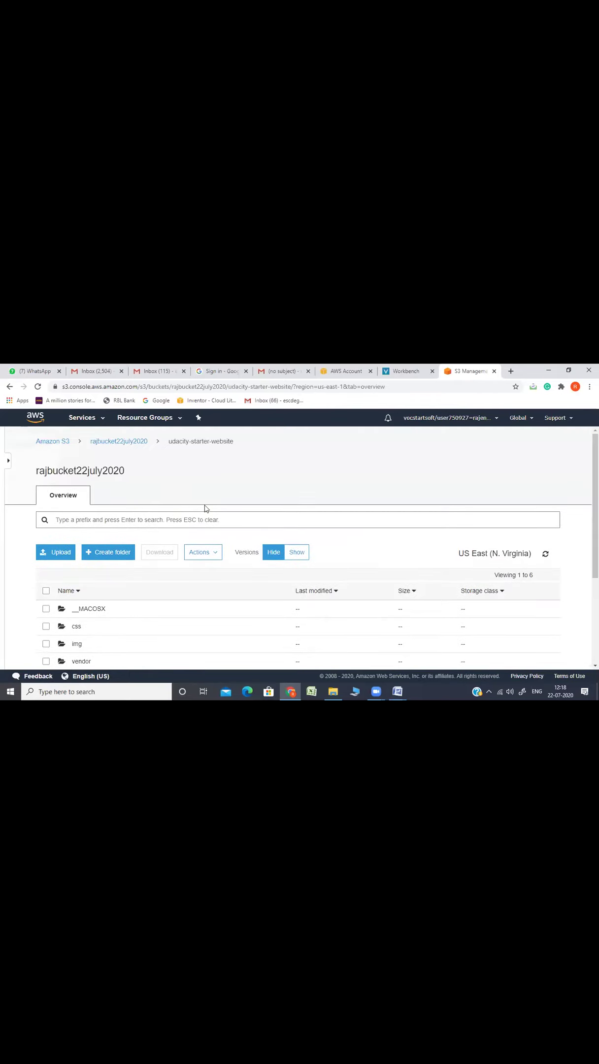
Step: Return to the rajbucket22july2020 root, select the udacity-starter-website folder, and check the bucket's block public access permissions
left_click(129, 441)
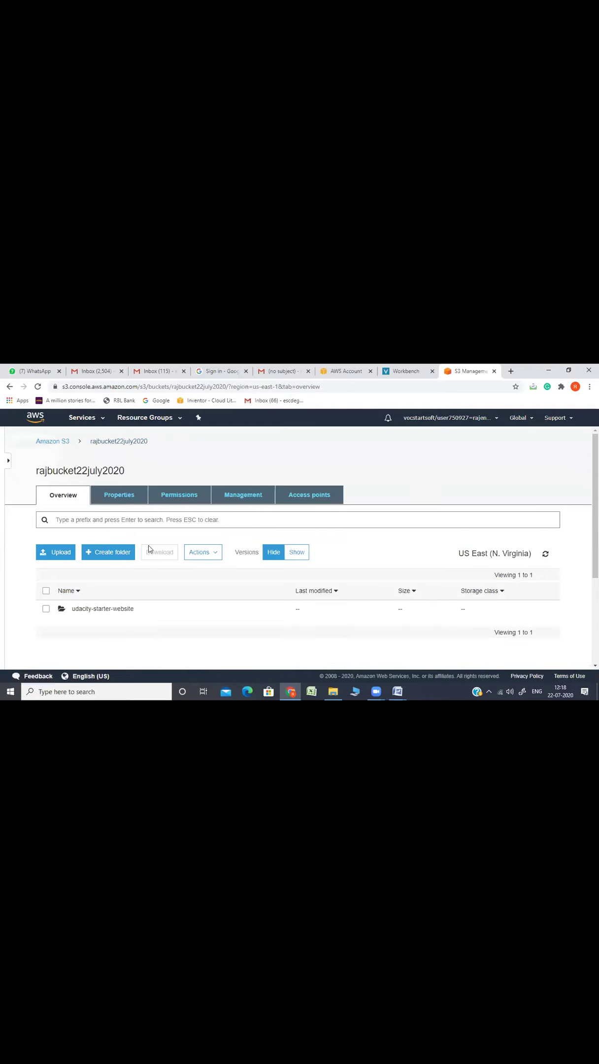
left_click(45, 608)
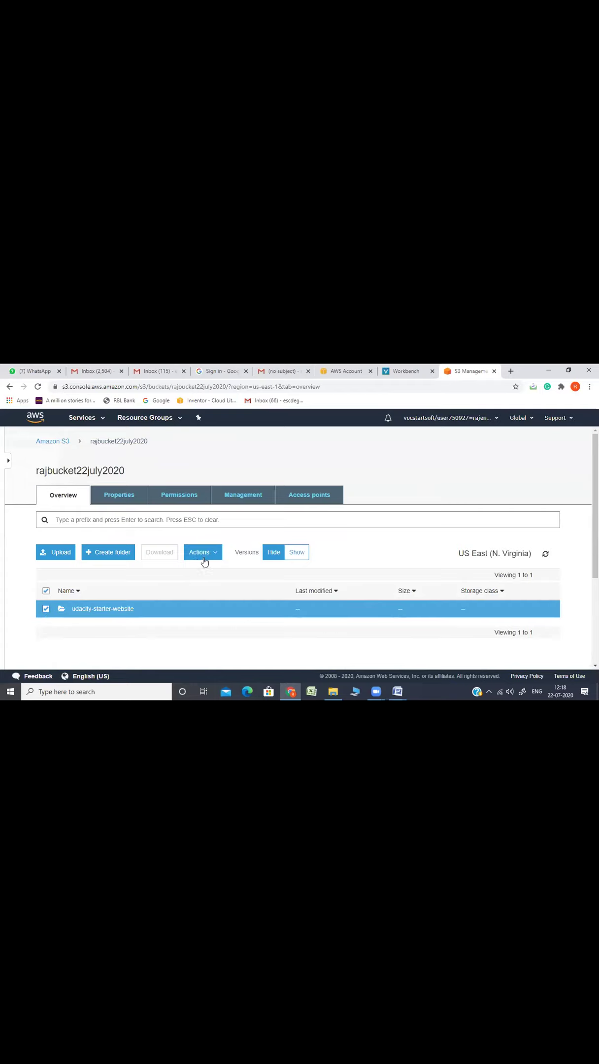
left_click(185, 497)
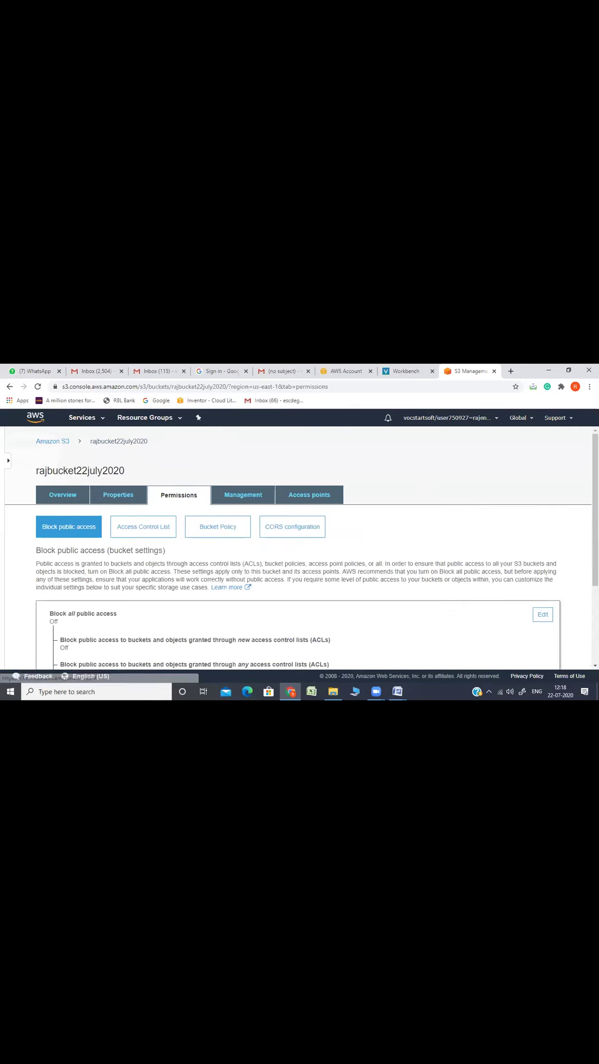
scroll(302, 546, "down", 1)
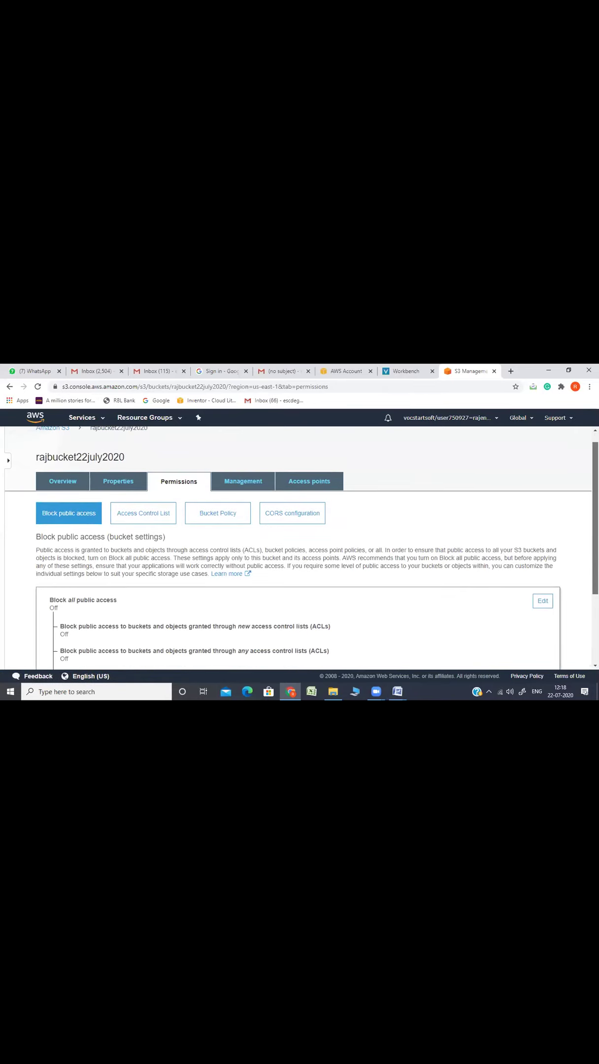
Step: Open the static website hosting settings in the bucket's properties and select the endpoint URL text
left_click(115, 479)
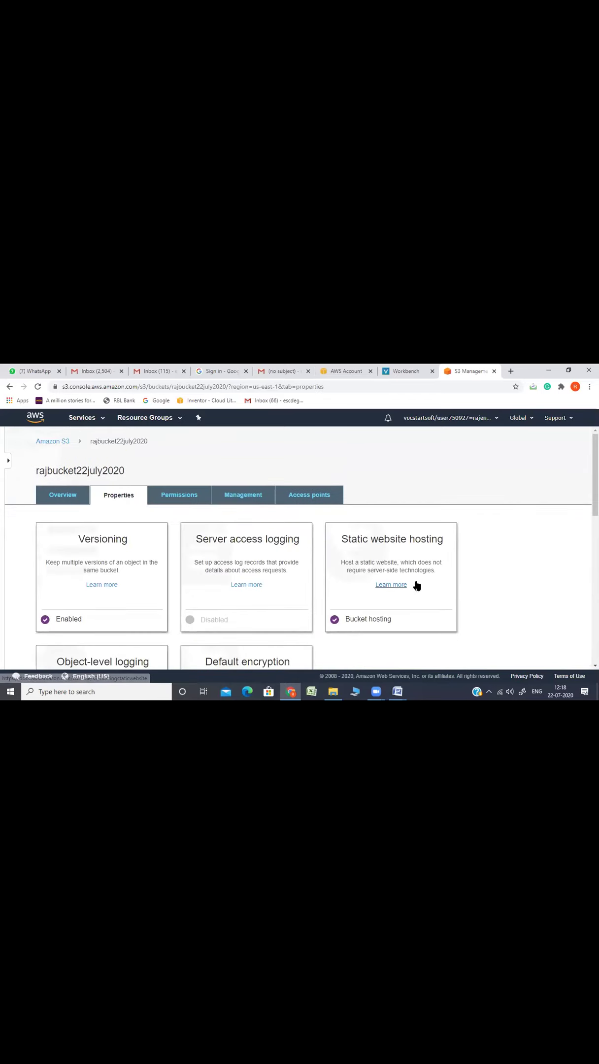
left_click(388, 601)
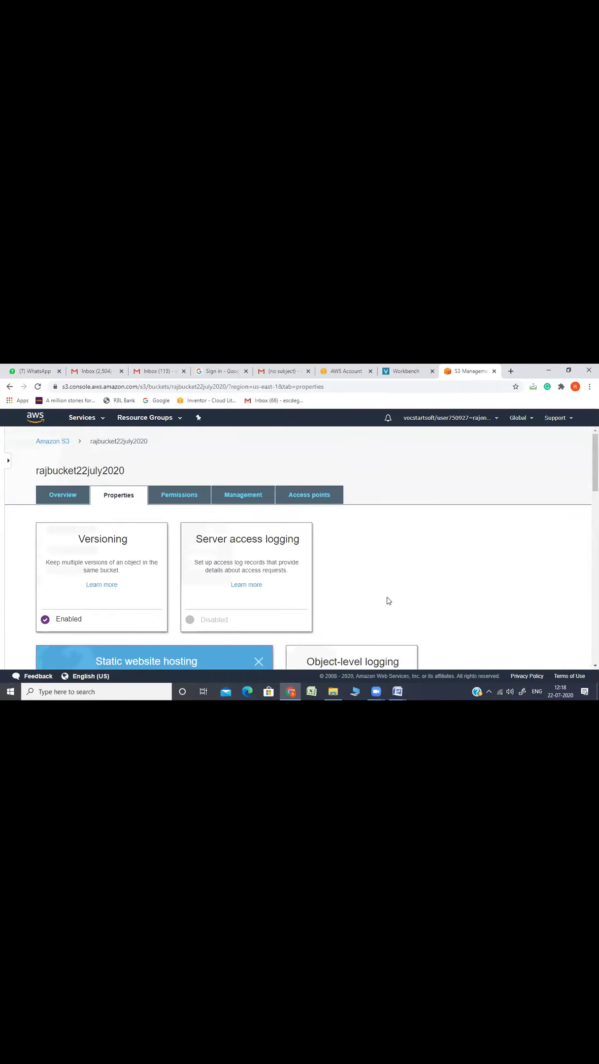
left_click_drag(595, 463, 595, 544)
scroll(186, 555, "up", 4)
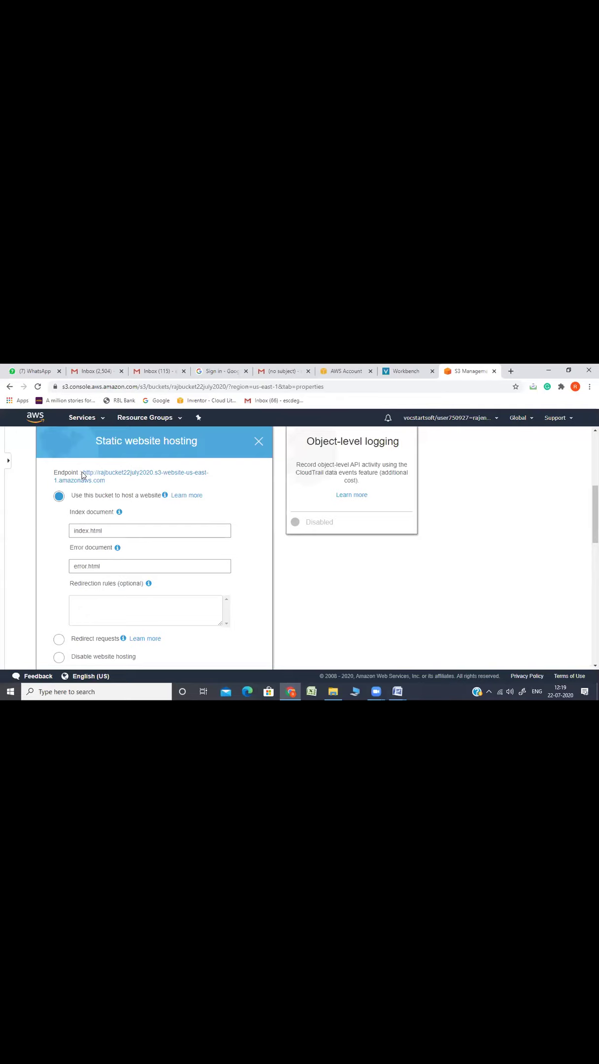
left_click_drag(82, 474, 110, 482)
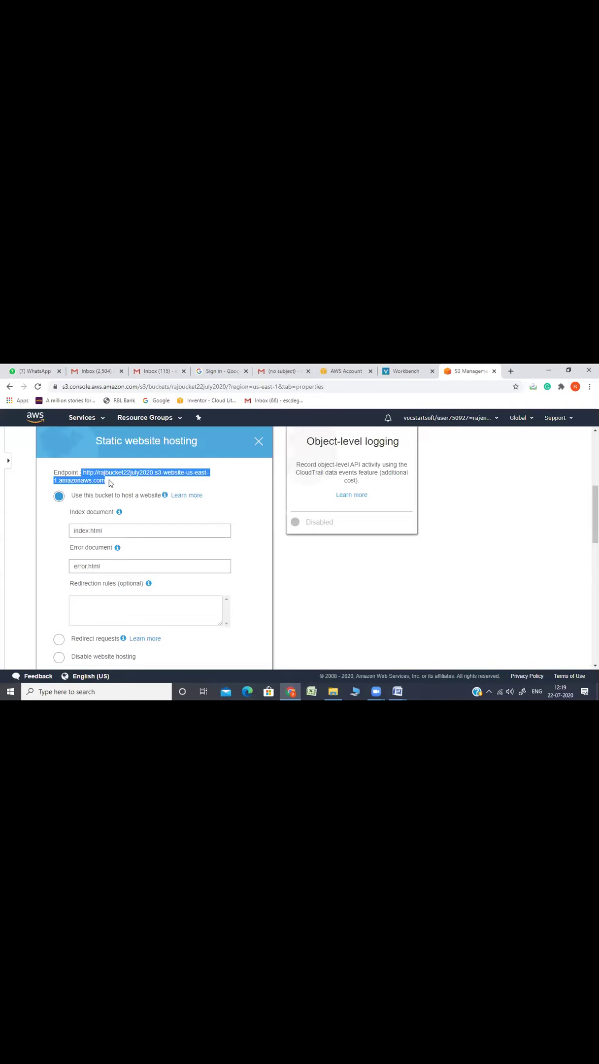